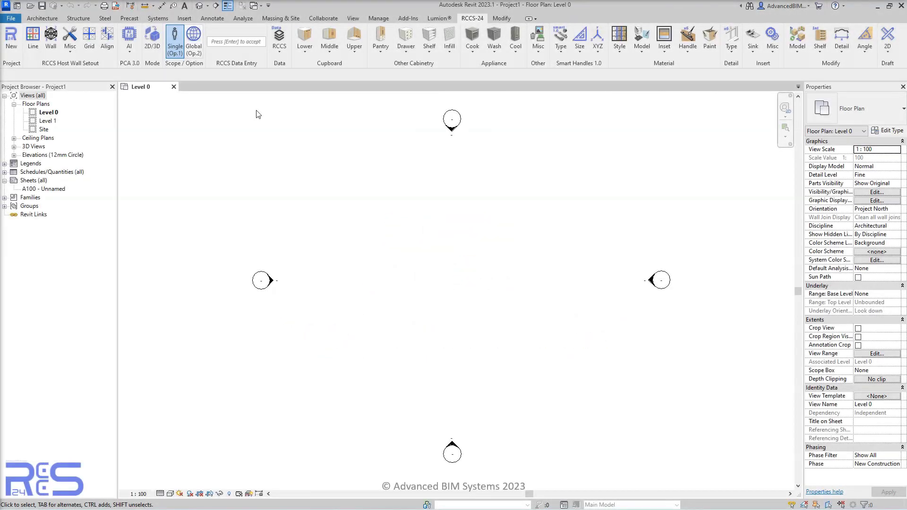
- Enter sample number 3 and load the Cottage Kitchen AI sample project
{"action": "left_click", "coordinate": [237, 42]}
{"action": "type", "text": "3"}
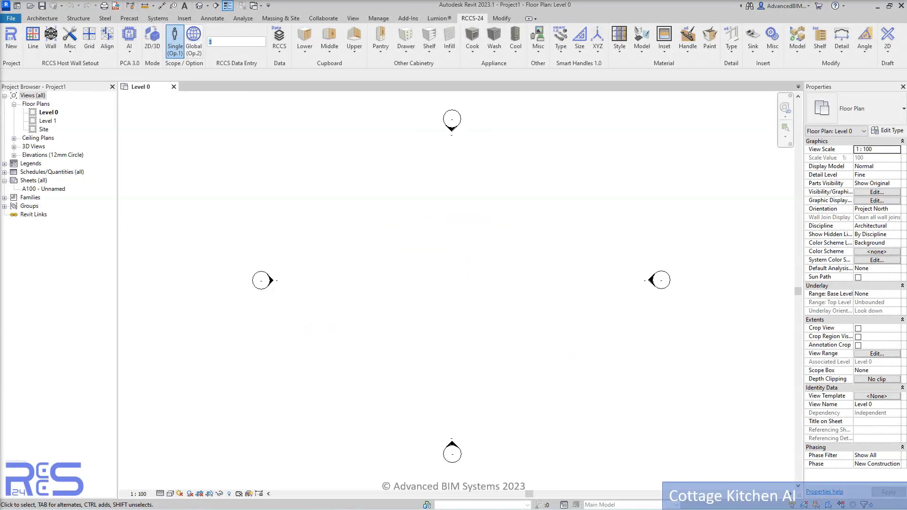
{"action": "left_click", "coordinate": [129, 40]}
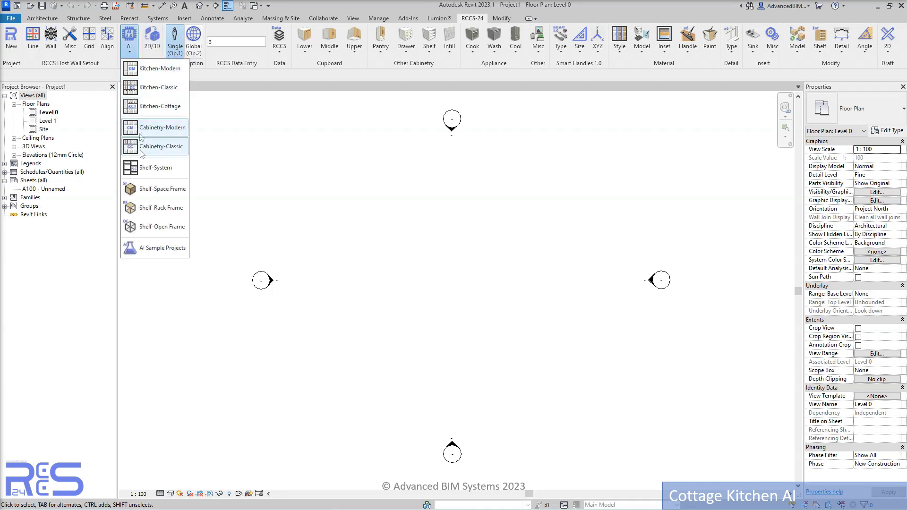
{"action": "left_click", "coordinate": [155, 249]}
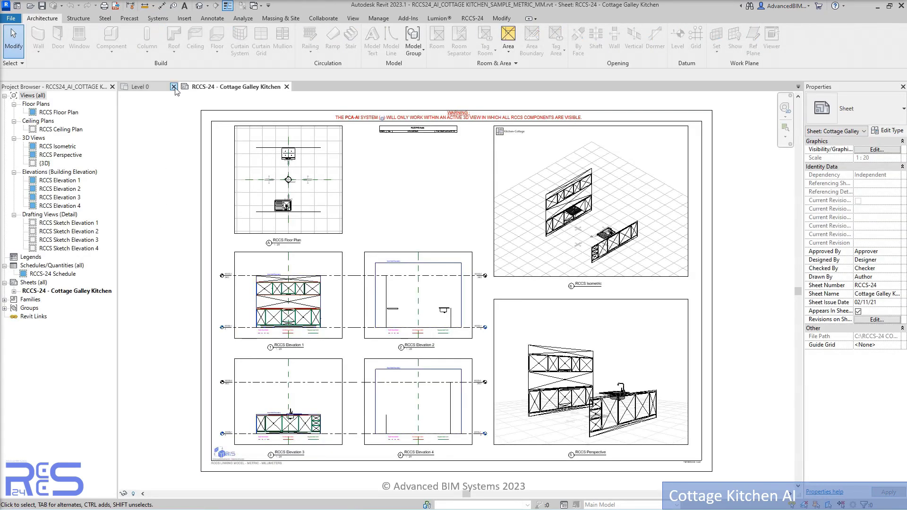
- Generate the Kitchen-Cottage AI design in the sheet's isometric view, after closing Level 0
{"action": "left_click", "coordinate": [174, 87]}
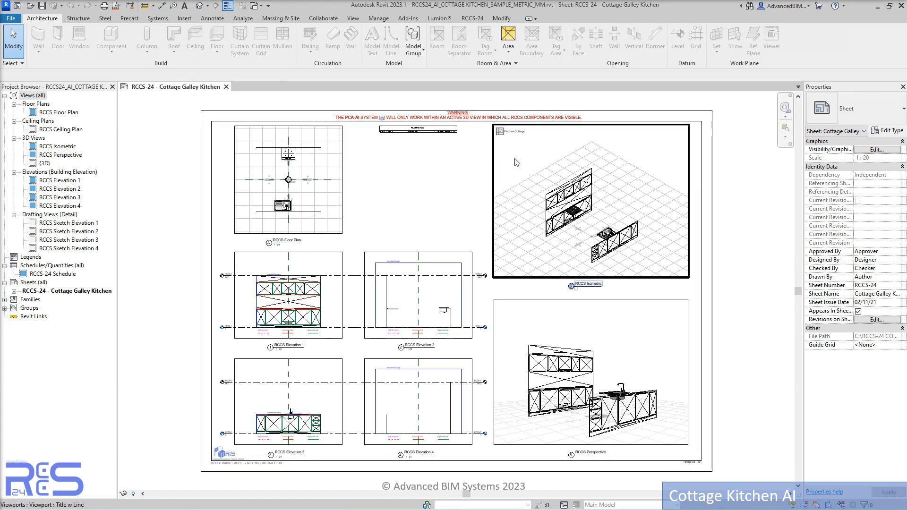
{"action": "double_click", "coordinate": [516, 163]}
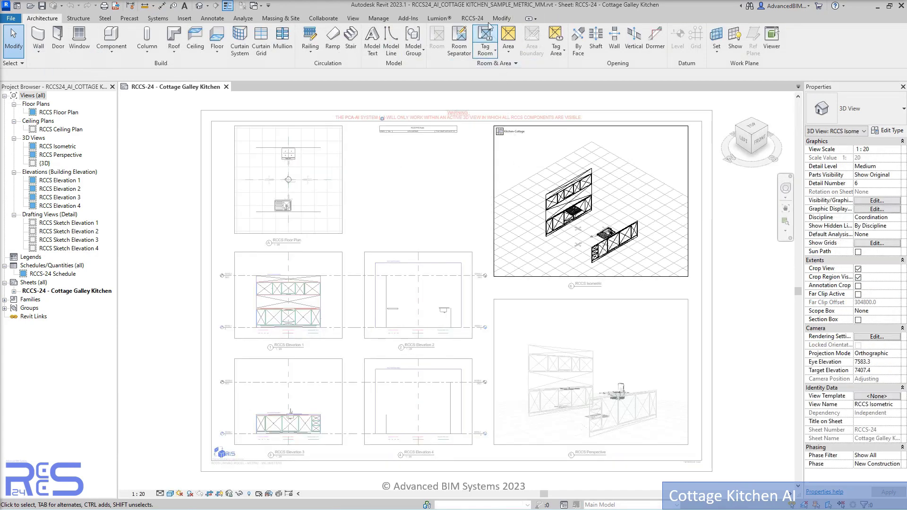
{"action": "left_click", "coordinate": [473, 18]}
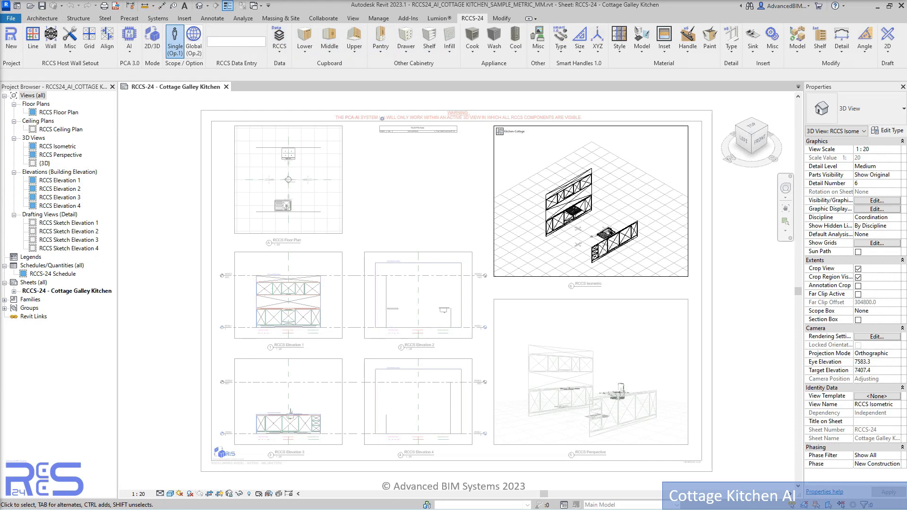
{"action": "left_click", "coordinate": [131, 55]}
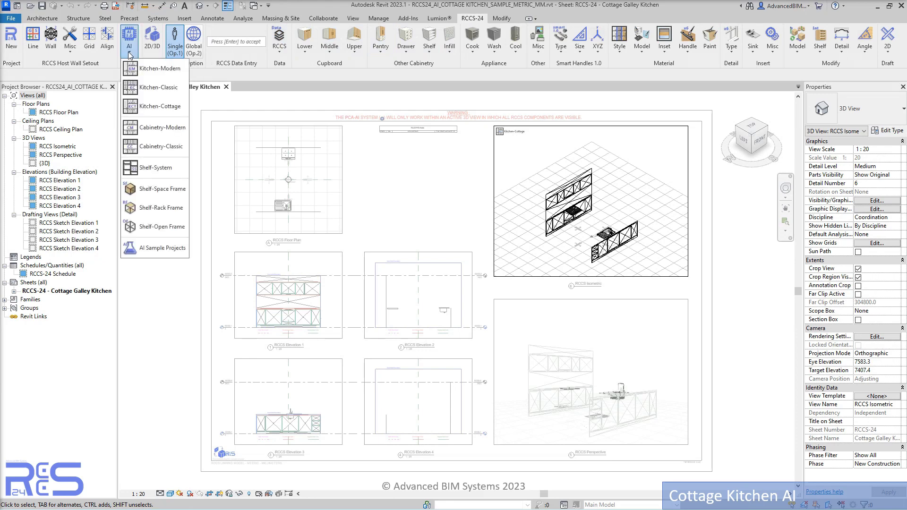
{"action": "left_click", "coordinate": [154, 103]}
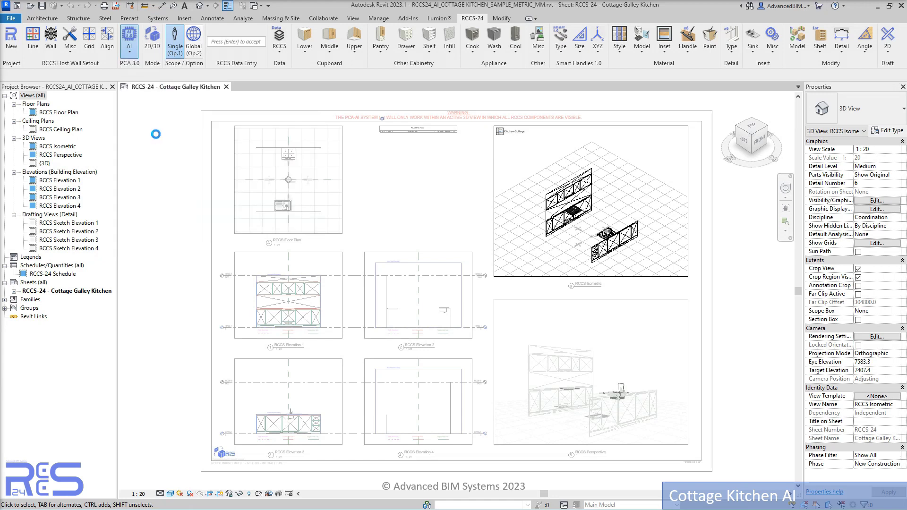
{"action": "double_click", "coordinate": [158, 196]}
- Orbit and zoom the Default 3D View to inspect the cottage kitchen from the front
{"action": "left_click", "coordinate": [199, 6]}
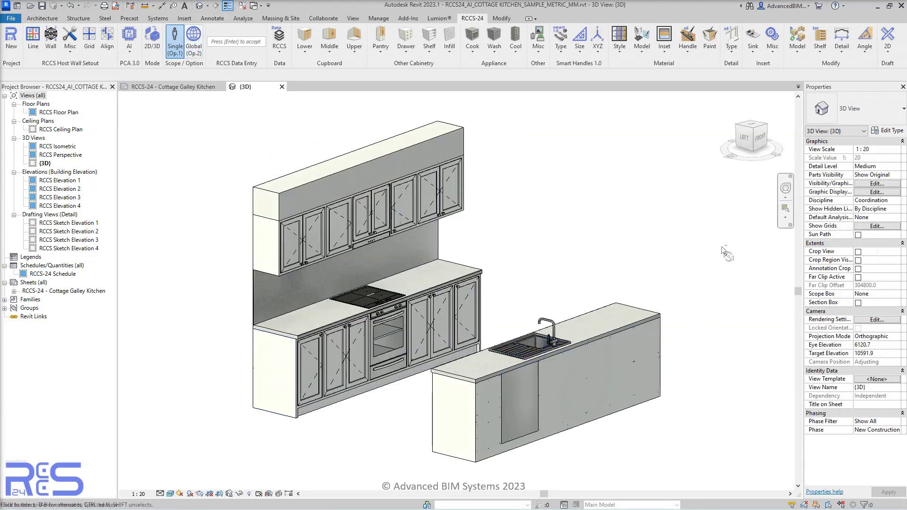
{"action": "middle_click_drag", "start_coordinate": [722, 246], "coordinate": [597, 323], "text": "shift"}
{"action": "scroll", "coordinate": [546, 252], "scroll_direction": "up", "scroll_amount": 4}
{"action": "scroll", "coordinate": [546, 252], "scroll_direction": "up", "scroll_amount": 3}
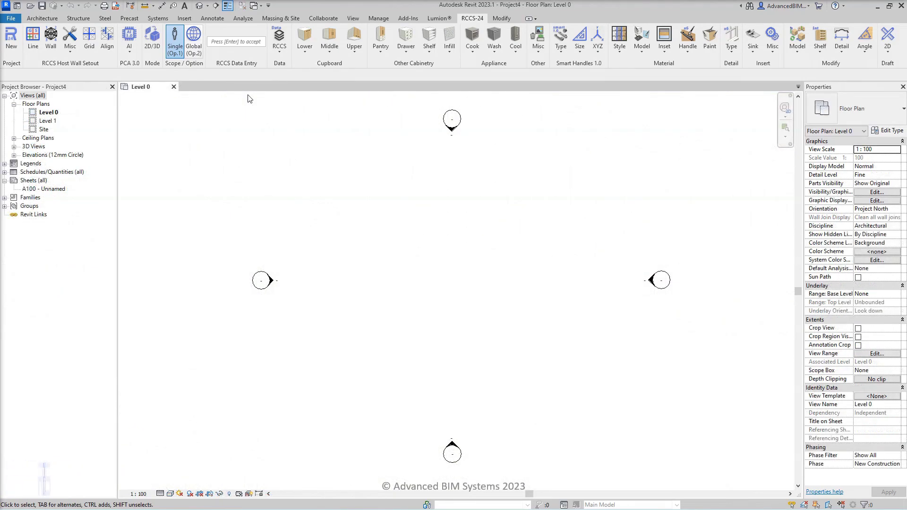
- Enter sample number 7 and load the Rack Frame AI sample project
{"action": "left_click", "coordinate": [230, 41]}
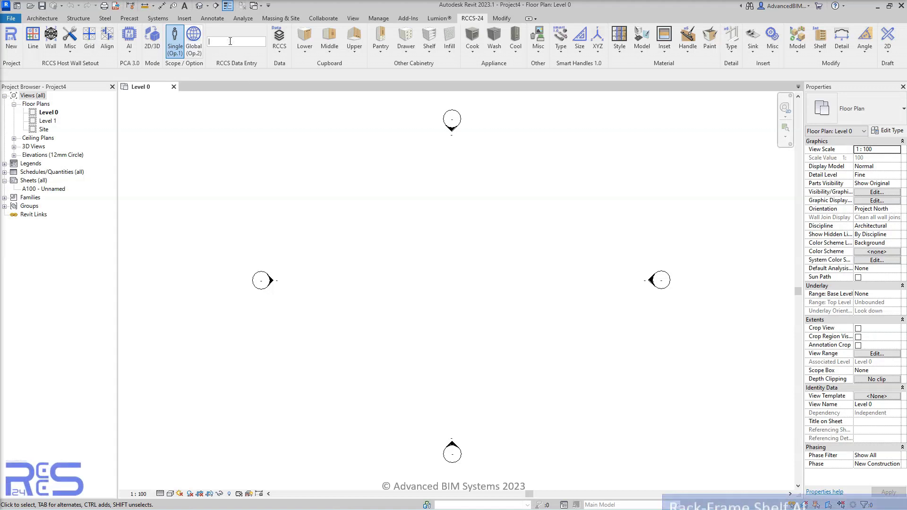
{"action": "left_click", "coordinate": [129, 39]}
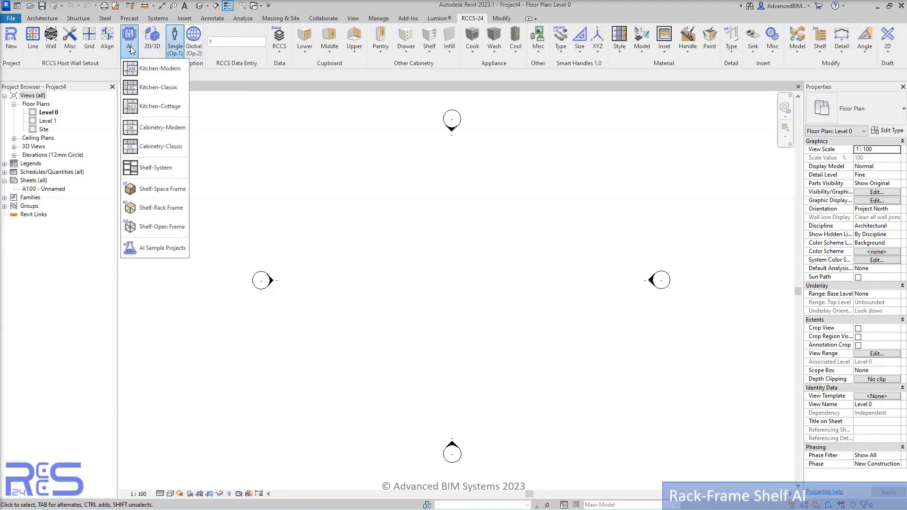
{"action": "left_click", "coordinate": [161, 247]}
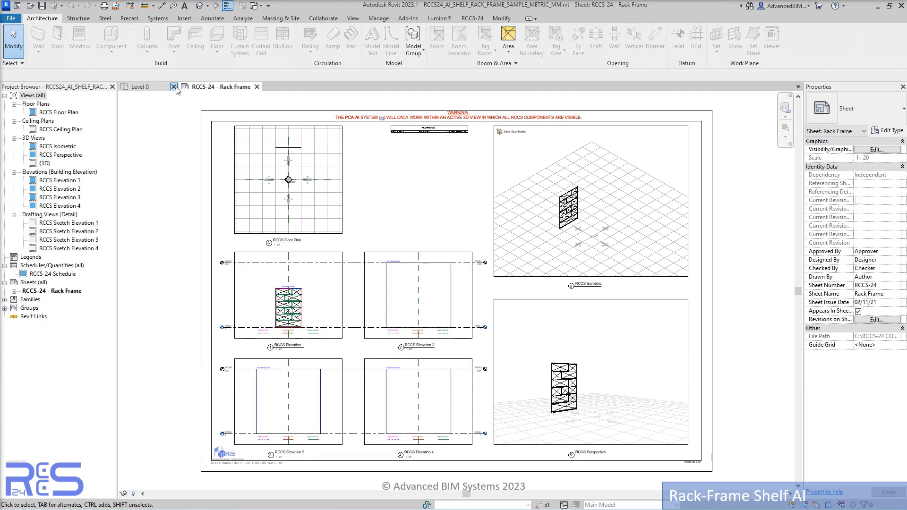
- Generate the Shelf-Rack Frame design with depth 250 in the sheet's isometric view
{"action": "left_click", "coordinate": [174, 87]}
{"action": "double_click", "coordinate": [528, 154]}
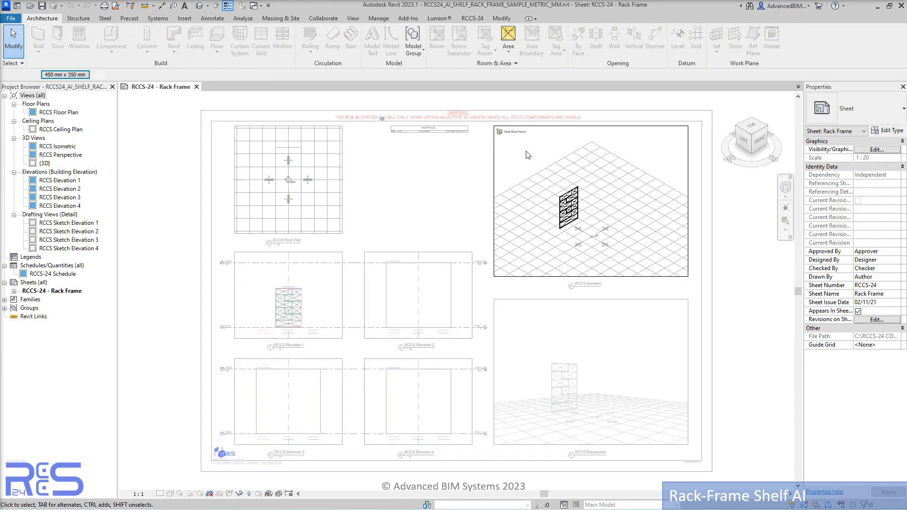
{"action": "left_click", "coordinate": [473, 18]}
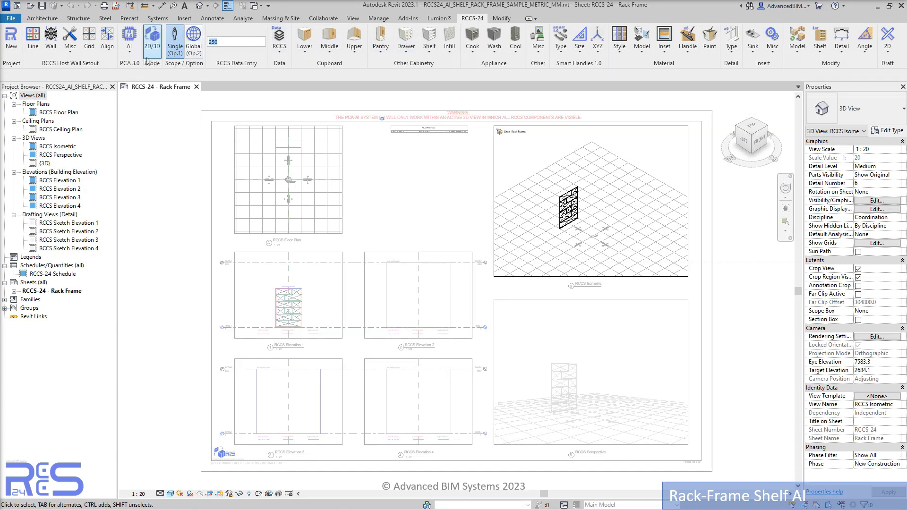
{"action": "left_click", "coordinate": [131, 53]}
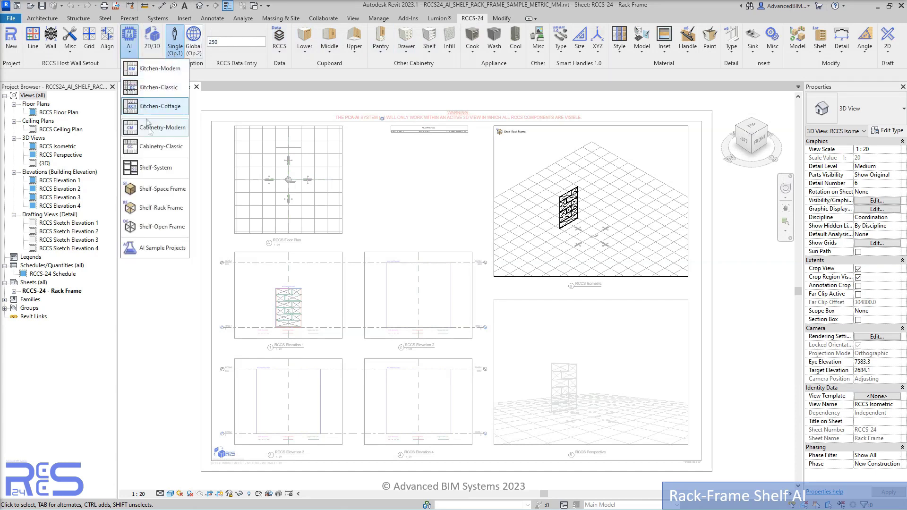
{"action": "left_click", "coordinate": [163, 208]}
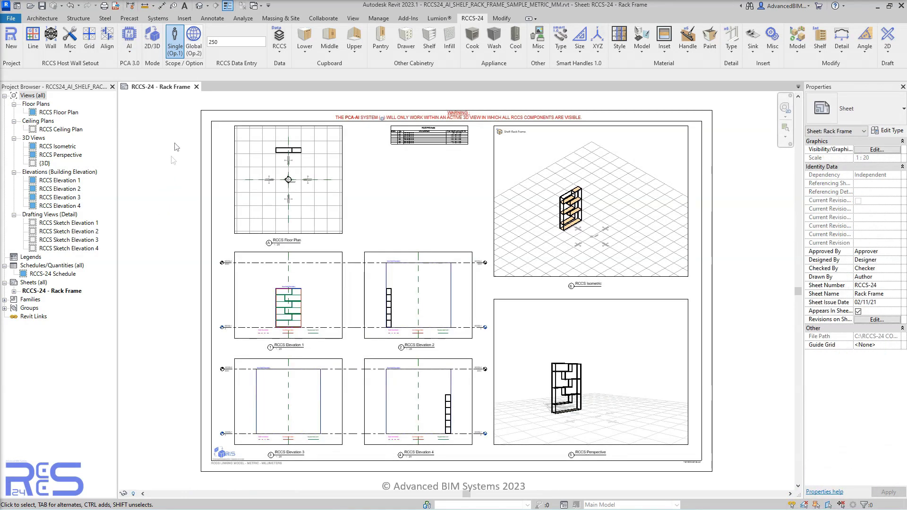
- Orbit and zoom around the rack-frame shelf in the Default 3D View
{"action": "left_click", "coordinate": [199, 6]}
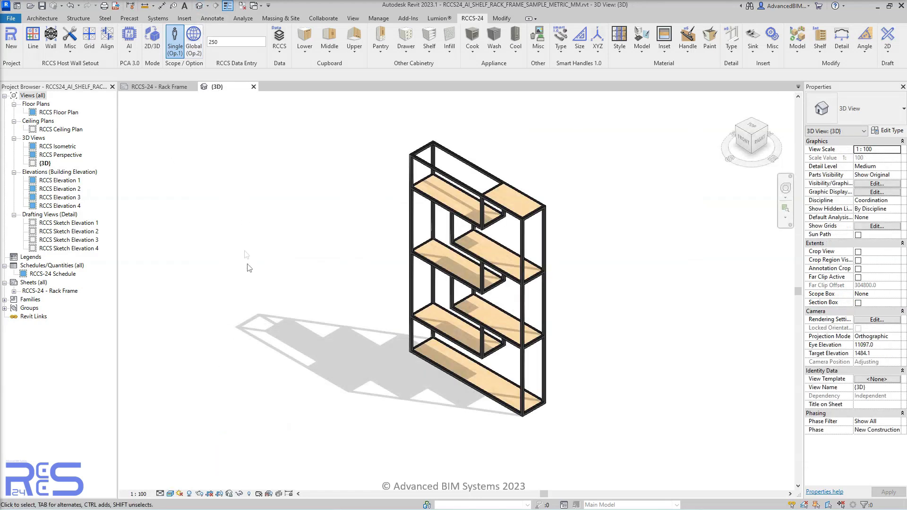
{"action": "middle_click_drag", "start_coordinate": [340, 410], "coordinate": [550, 305], "text": "shift"}
{"action": "scroll", "coordinate": [550, 305], "scroll_direction": "up", "scroll_amount": 5}
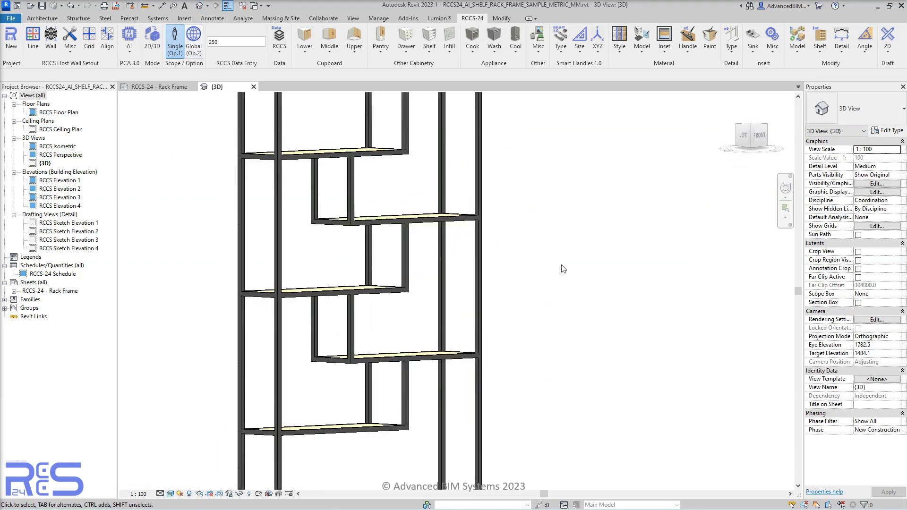
{"action": "middle_click_drag", "start_coordinate": [593, 240], "coordinate": [381, 294], "text": "shift"}
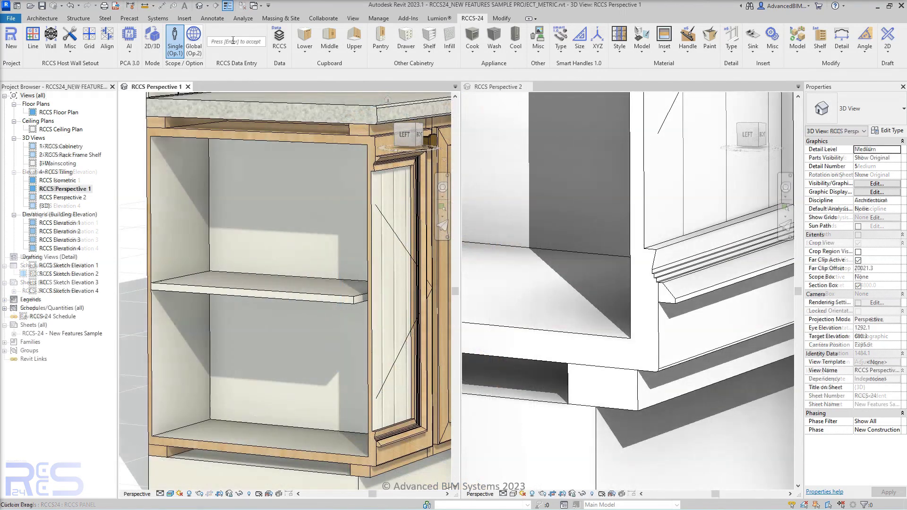
- Apply a panel thickness of 30 to the cabinet's front door panel
{"action": "left_click", "coordinate": [233, 41]}
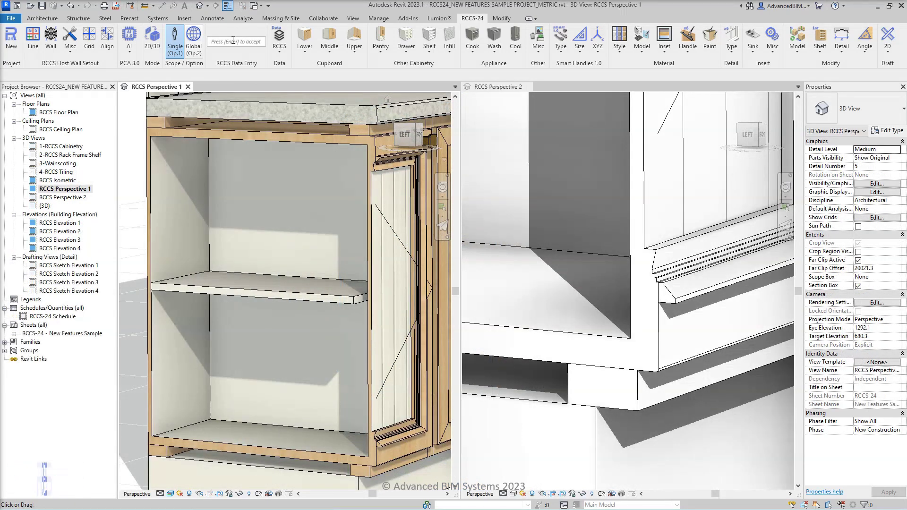
{"action": "type", "text": "30"}
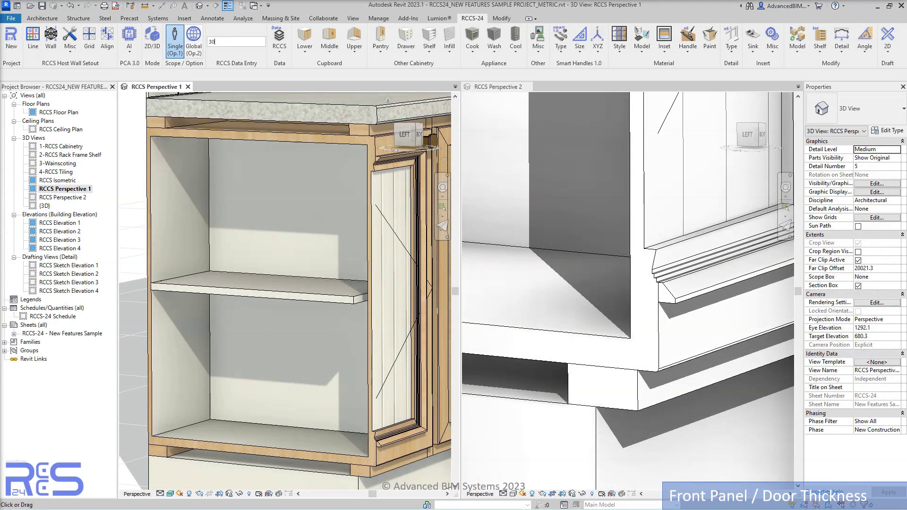
{"action": "left_click", "coordinate": [845, 48]}
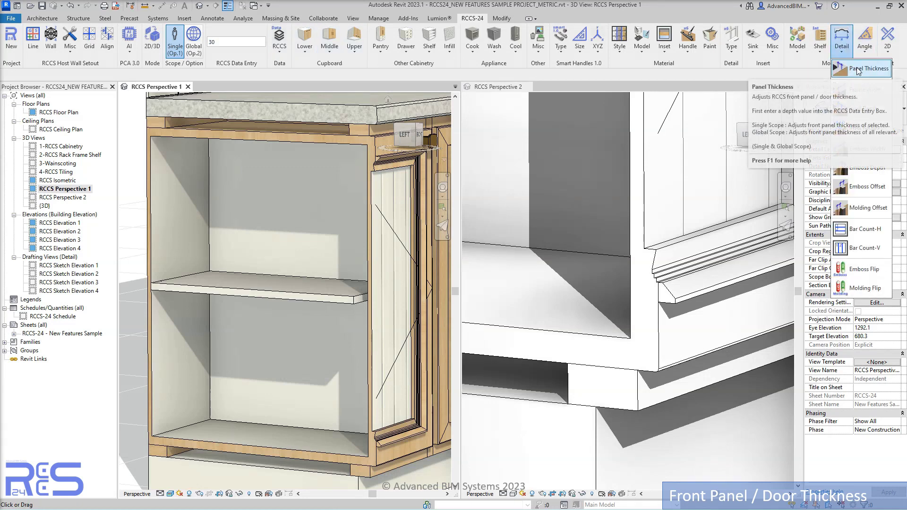
{"action": "left_click", "coordinate": [858, 69]}
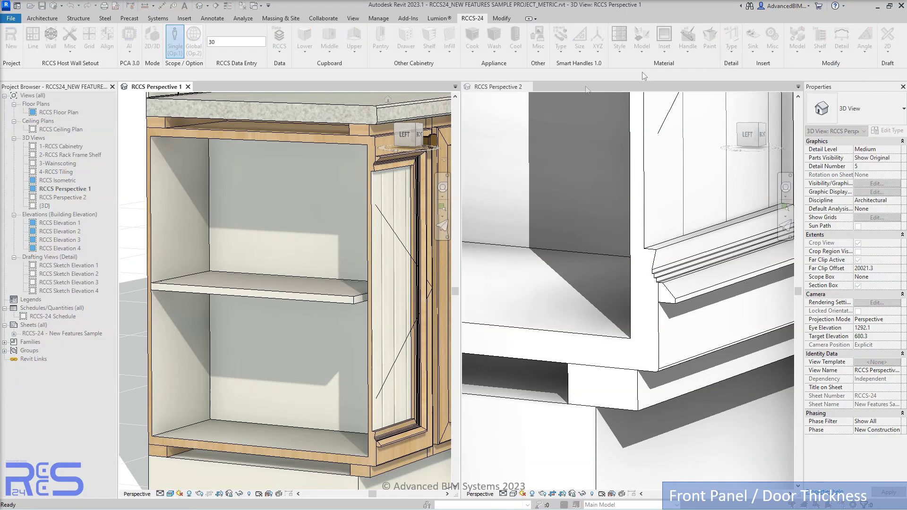
{"action": "left_click", "coordinate": [380, 175]}
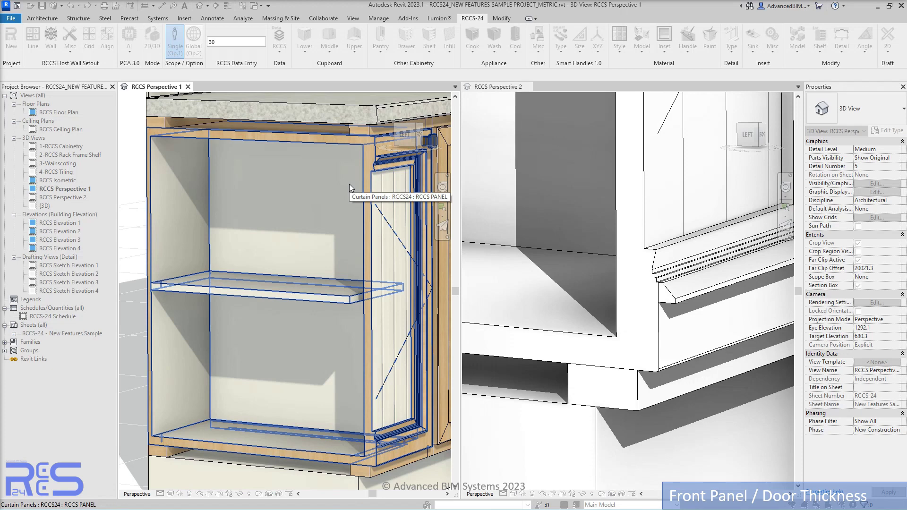
{"action": "left_click", "coordinate": [350, 183]}
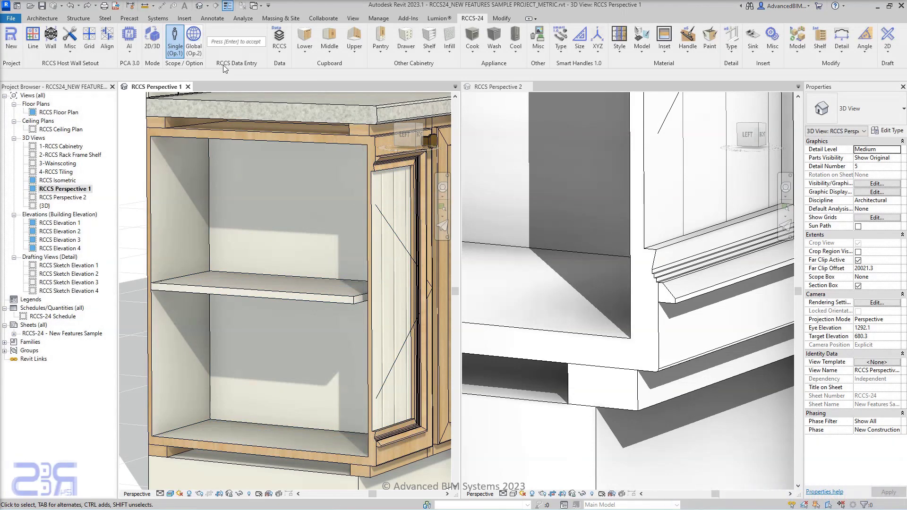
- Apply an inset depth of 25 to the narrow door panel, then enter 20 as the next value
{"action": "left_click", "coordinate": [234, 43]}
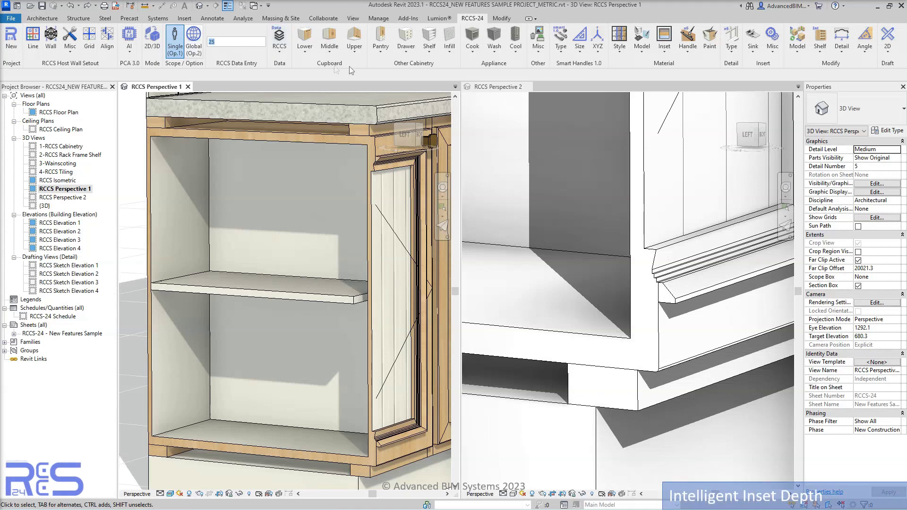
{"action": "left_click", "coordinate": [839, 48]}
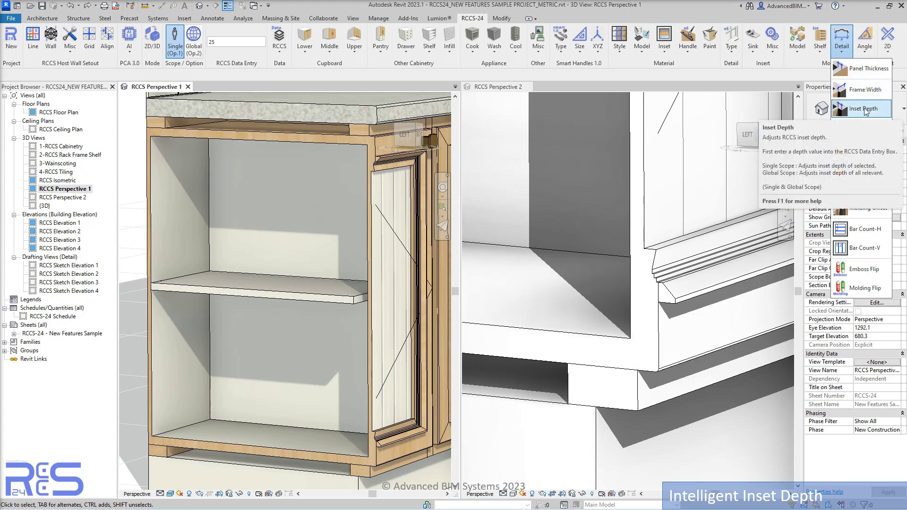
{"action": "left_click", "coordinate": [864, 108]}
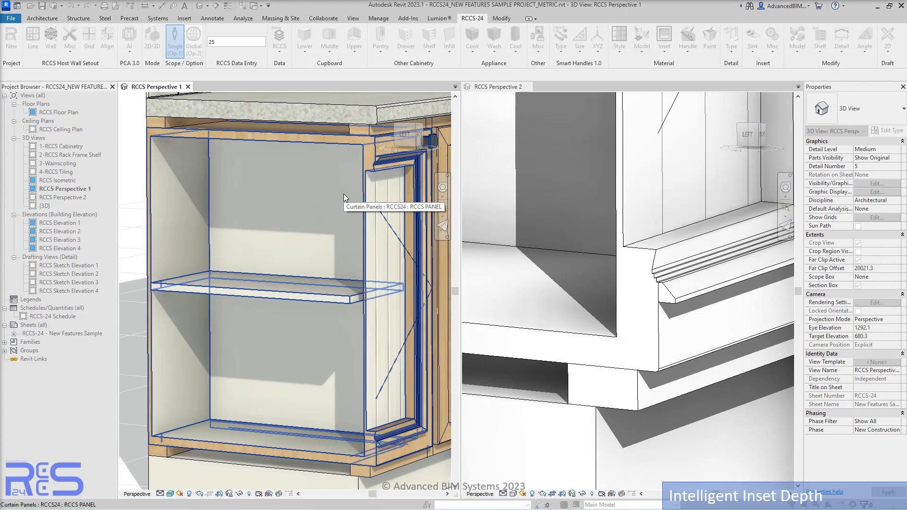
{"action": "left_click", "coordinate": [344, 194]}
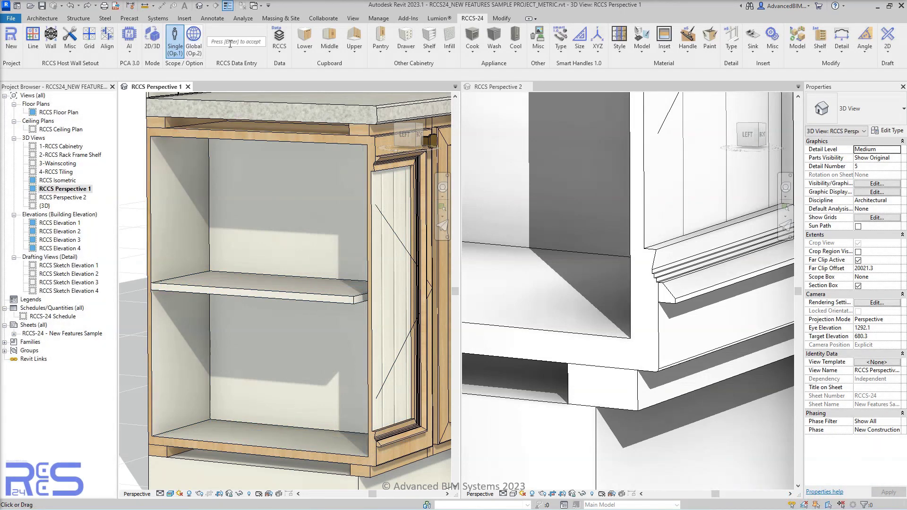
{"action": "left_click", "coordinate": [231, 43]}
{"action": "type", "text": "20"}
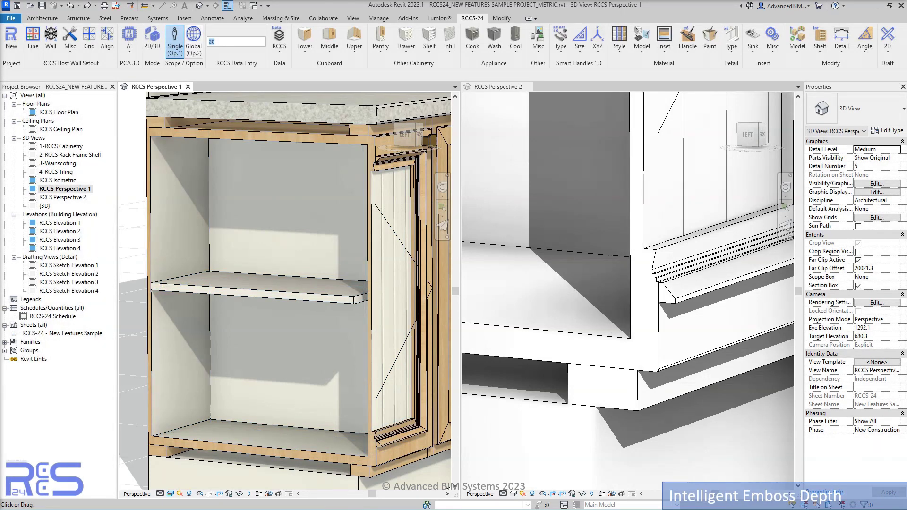
- Choose the Emboss Depth adjustment from the Detail list for the cabinet panels
{"action": "left_click", "coordinate": [841, 39]}
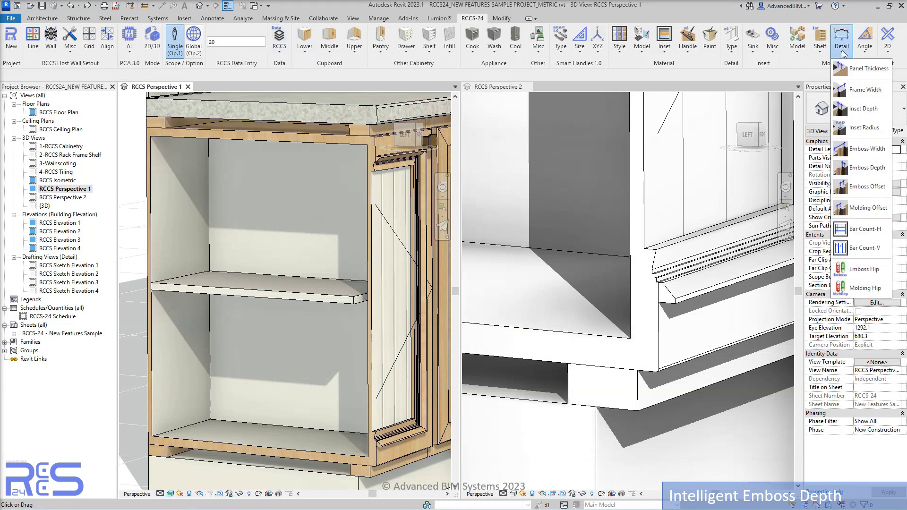
{"action": "left_click", "coordinate": [868, 168]}
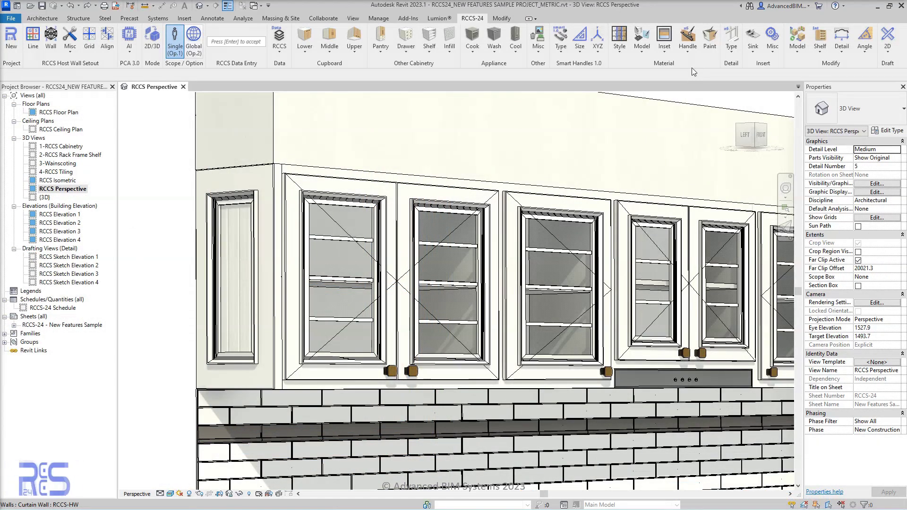
- Apply the White handle material preset to the glass-front wall cabinets
{"action": "left_click", "coordinate": [689, 47]}
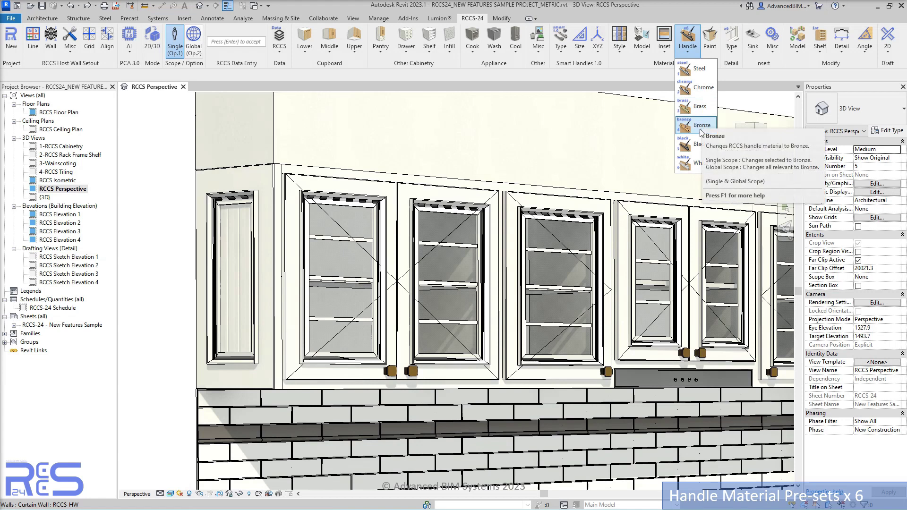
{"action": "left_click", "coordinate": [698, 169]}
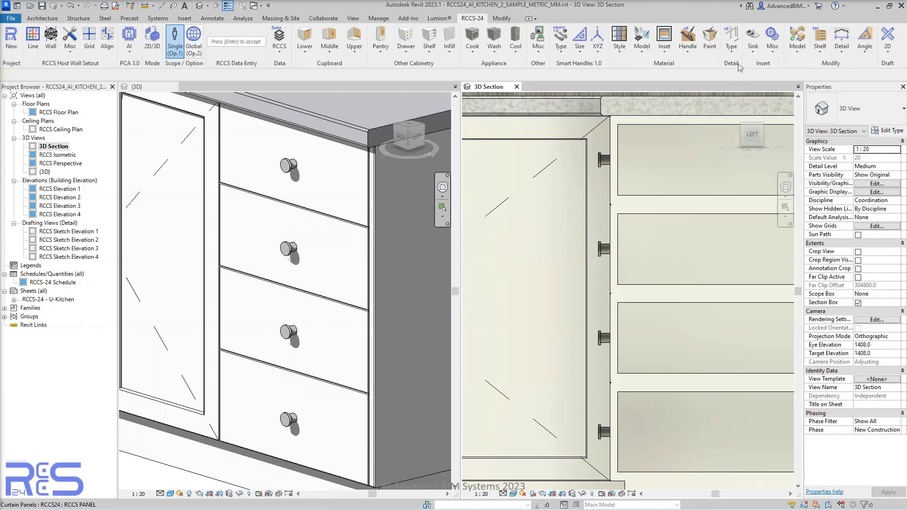
- Add inset panels to all four drawer fronts
{"action": "left_click", "coordinate": [732, 47]}
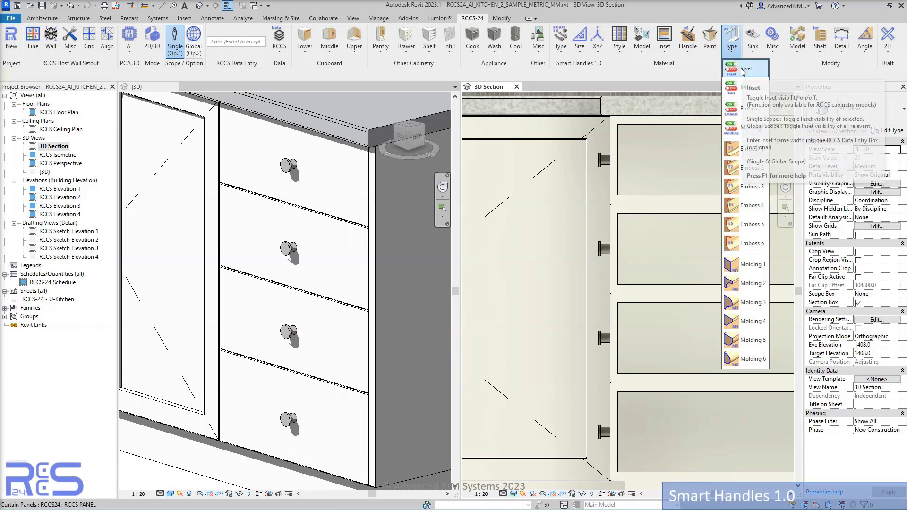
{"action": "left_click", "coordinate": [744, 69]}
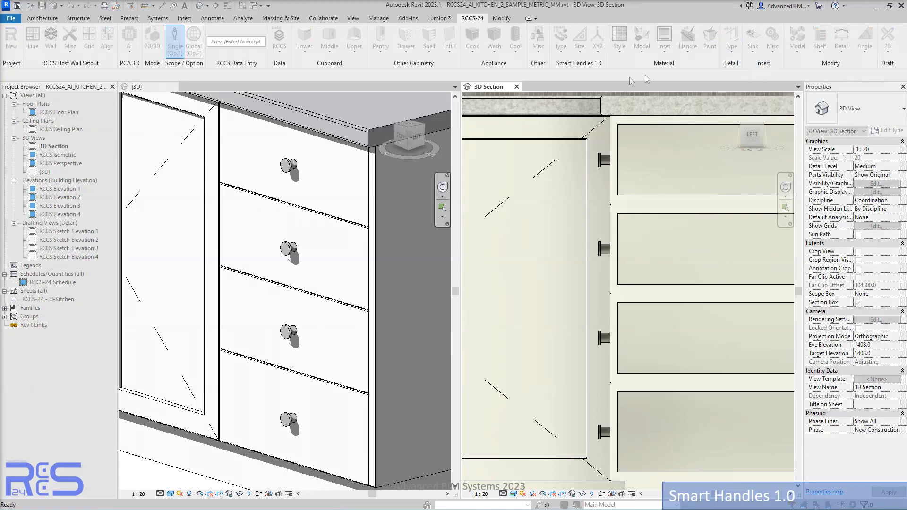
{"action": "left_click", "coordinate": [326, 180]}
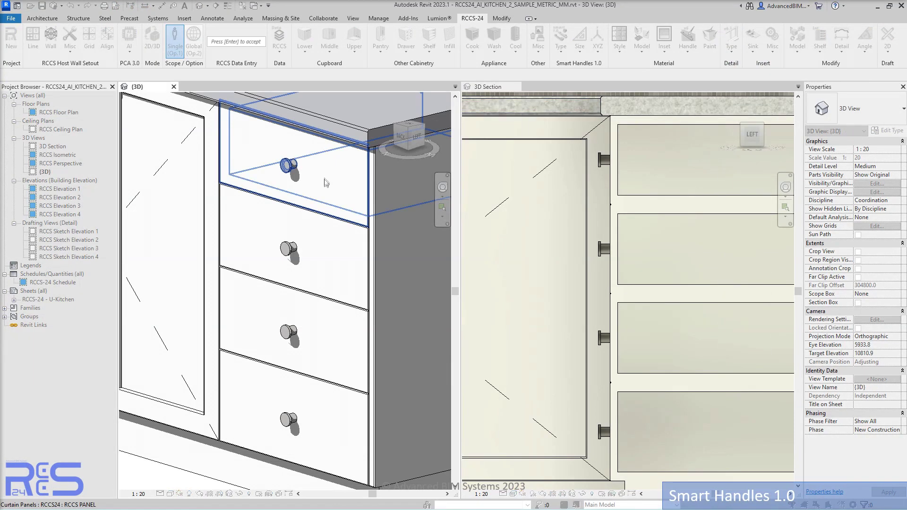
{"action": "left_click", "coordinate": [327, 255]}
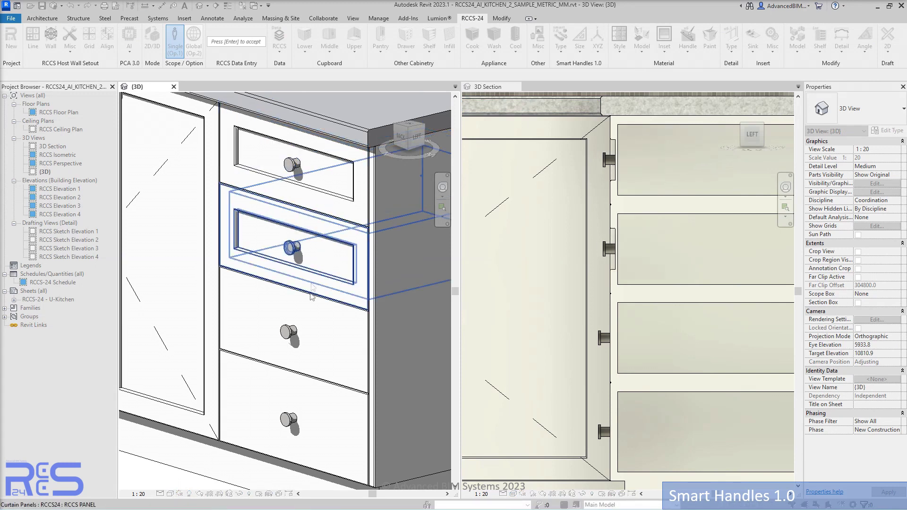
{"action": "left_click", "coordinate": [327, 341]}
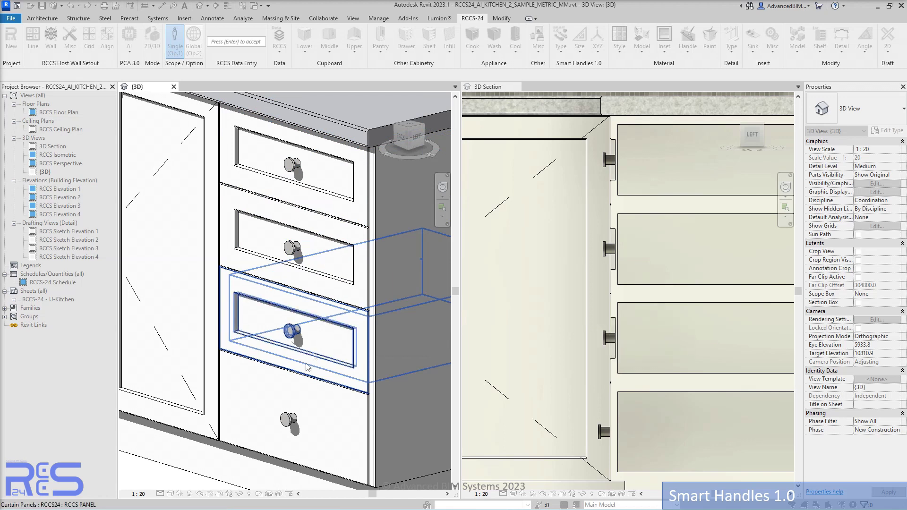
{"action": "left_click", "coordinate": [313, 420]}
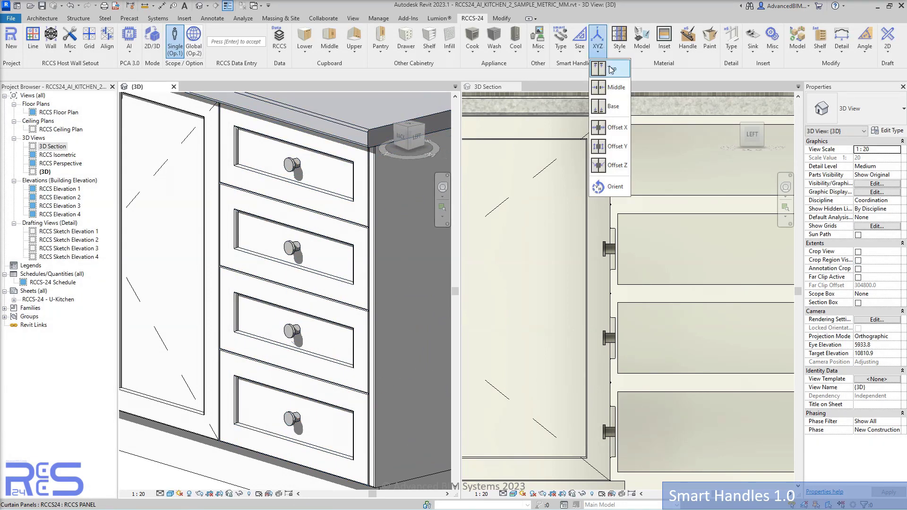
- Move the second and third drawers' knobs to the top edge
{"action": "left_click", "coordinate": [611, 70]}
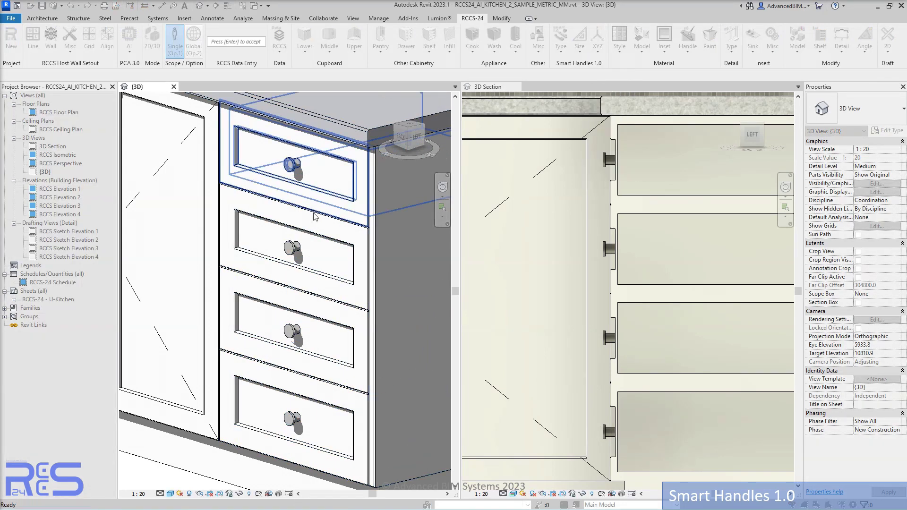
{"action": "left_click", "coordinate": [310, 234]}
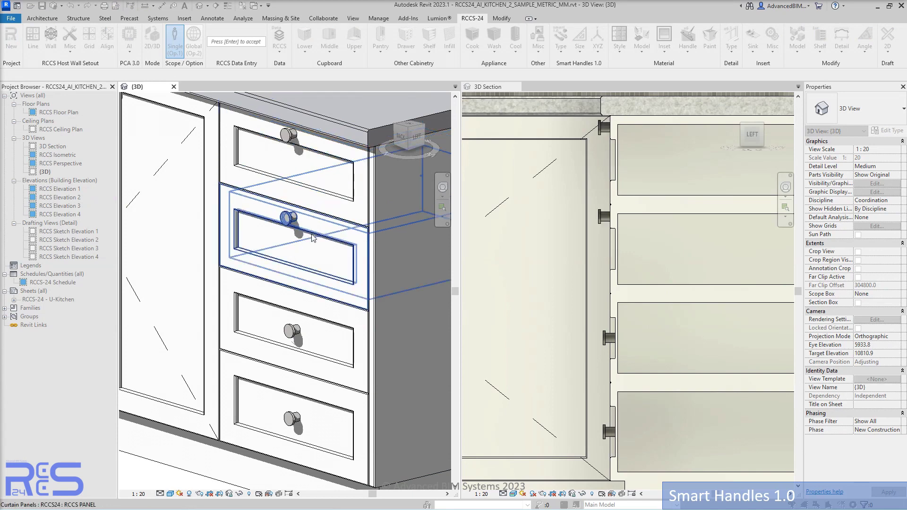
{"action": "left_click", "coordinate": [315, 316]}
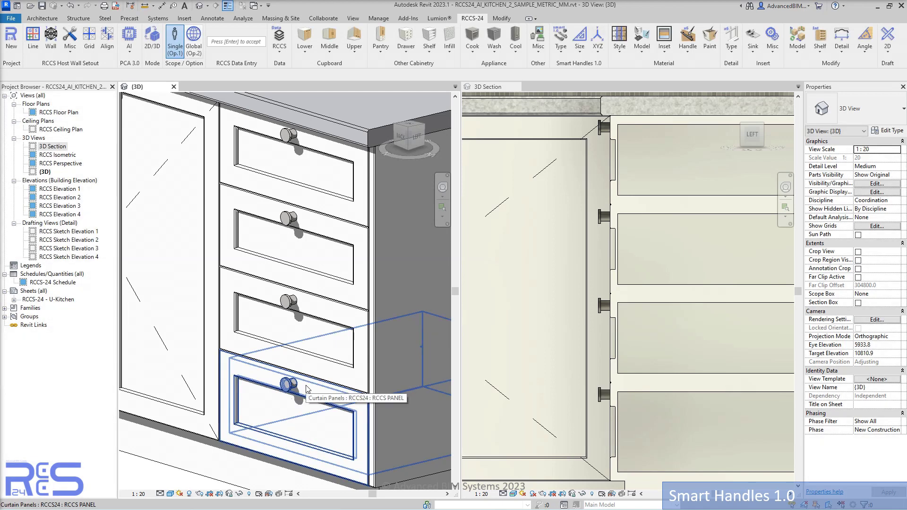
- Set the frame width of the second and third drawer fronts to 5
{"action": "left_click", "coordinate": [243, 42]}
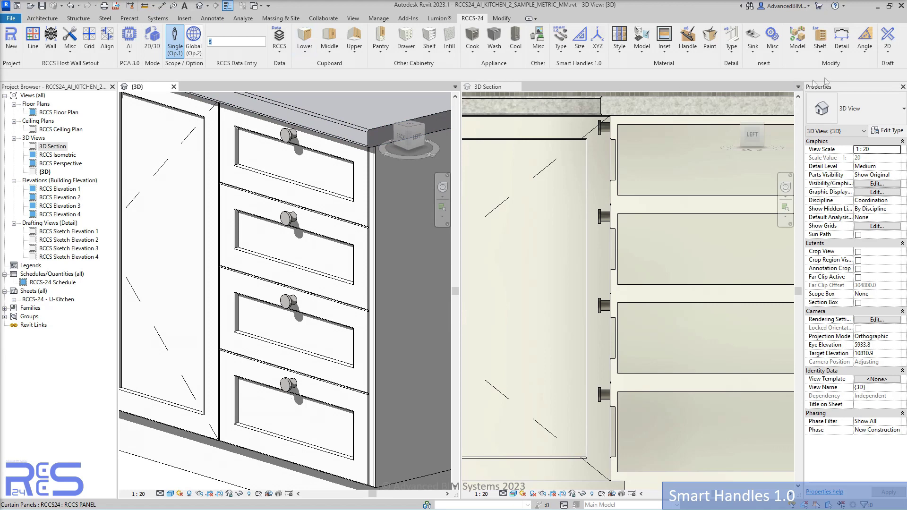
{"action": "left_click", "coordinate": [843, 50]}
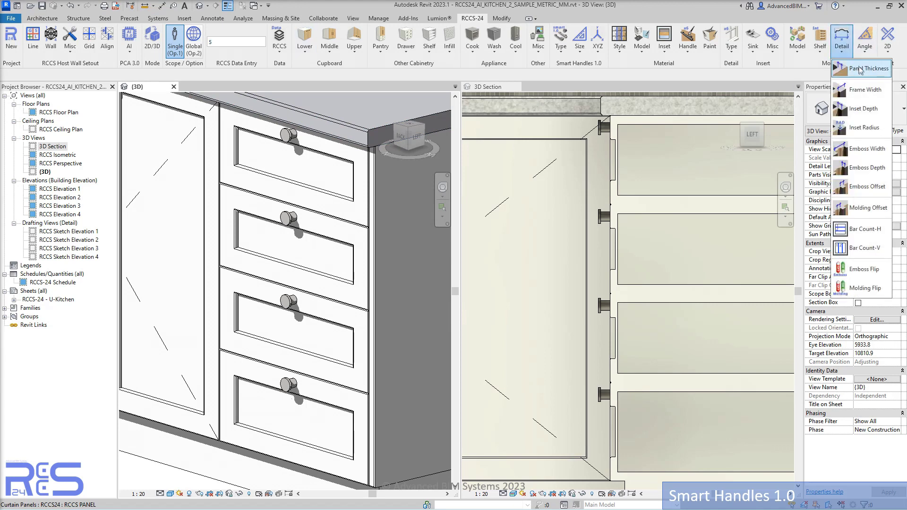
{"action": "left_click", "coordinate": [864, 90]}
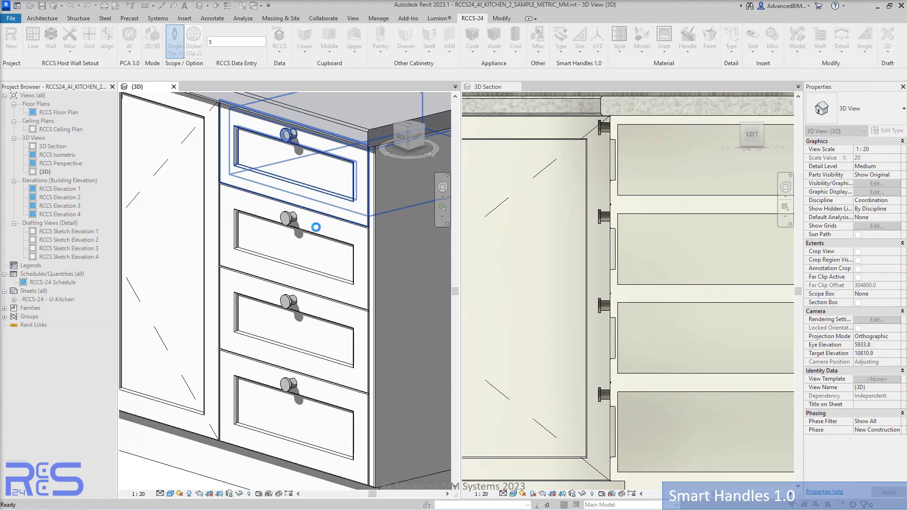
{"action": "left_click", "coordinate": [311, 244]}
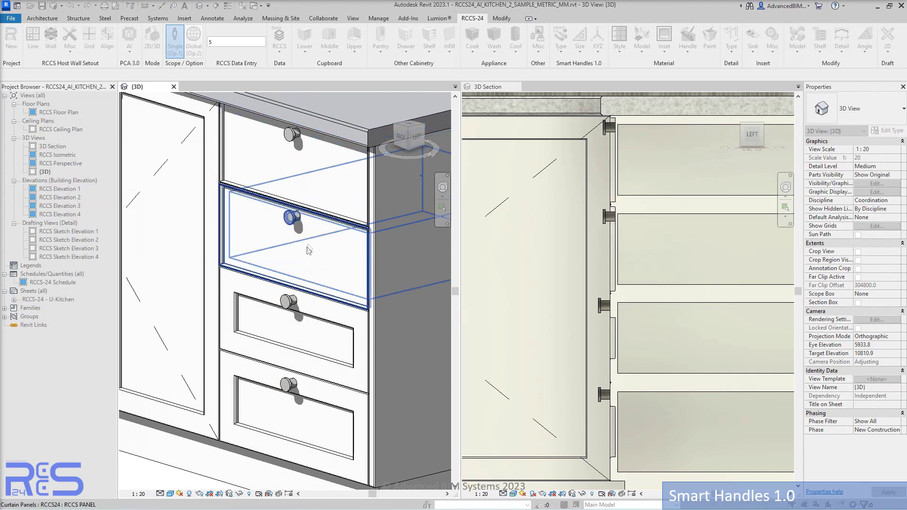
{"action": "left_click", "coordinate": [310, 302]}
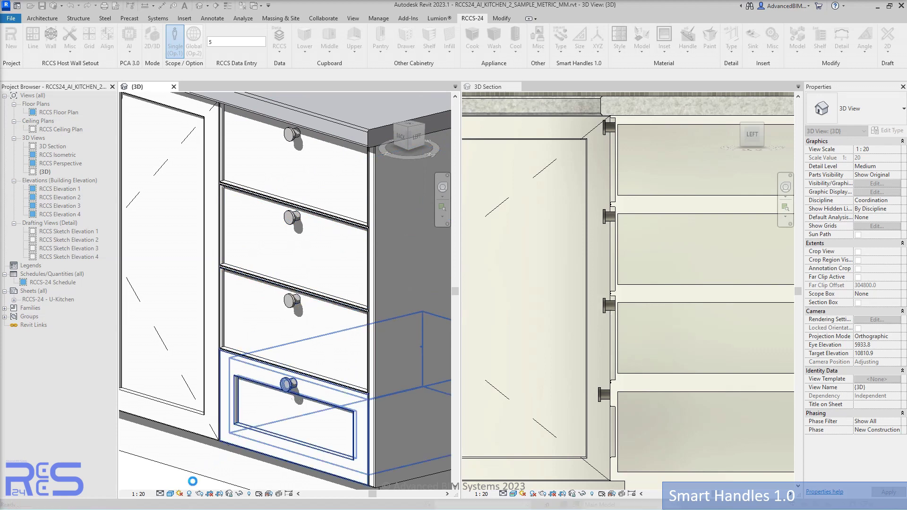
{"action": "key", "text": "Escape"}
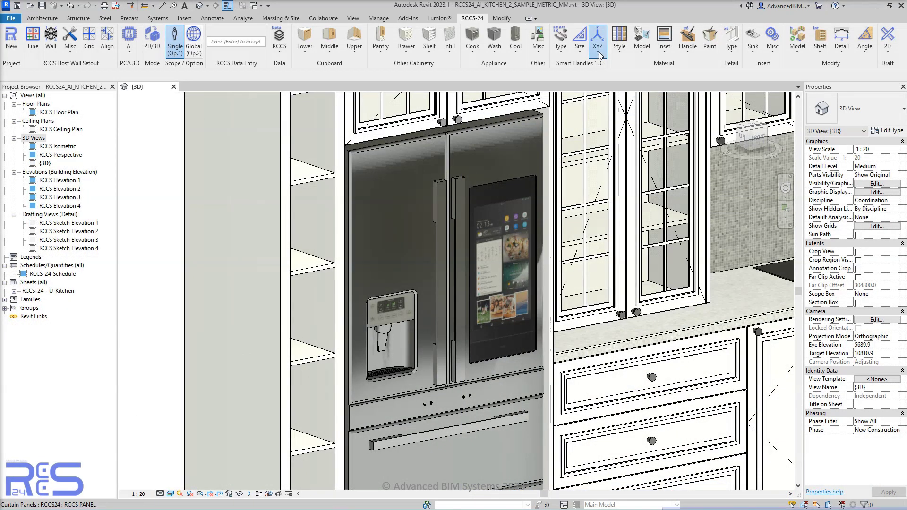
- Set Smart Handles to Orient and flip the refrigerator's door handles
{"action": "left_click", "coordinate": [598, 47]}
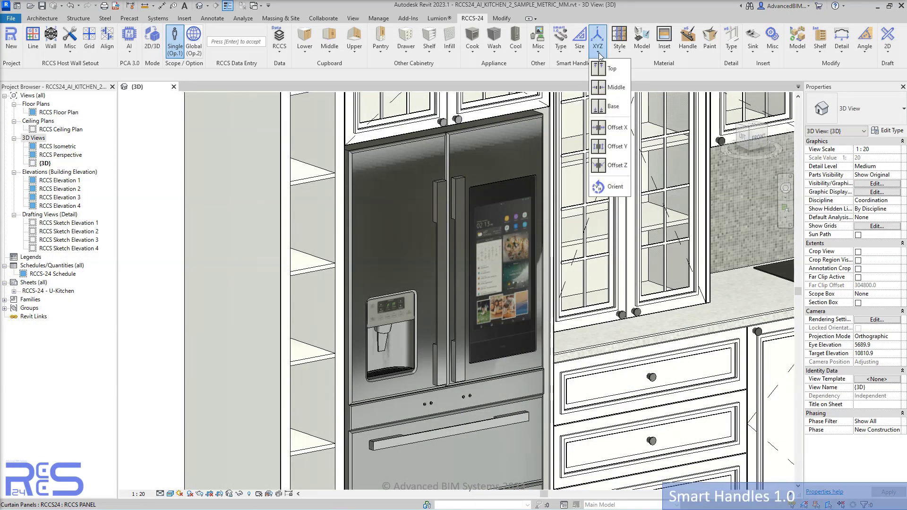
{"action": "left_click", "coordinate": [624, 187]}
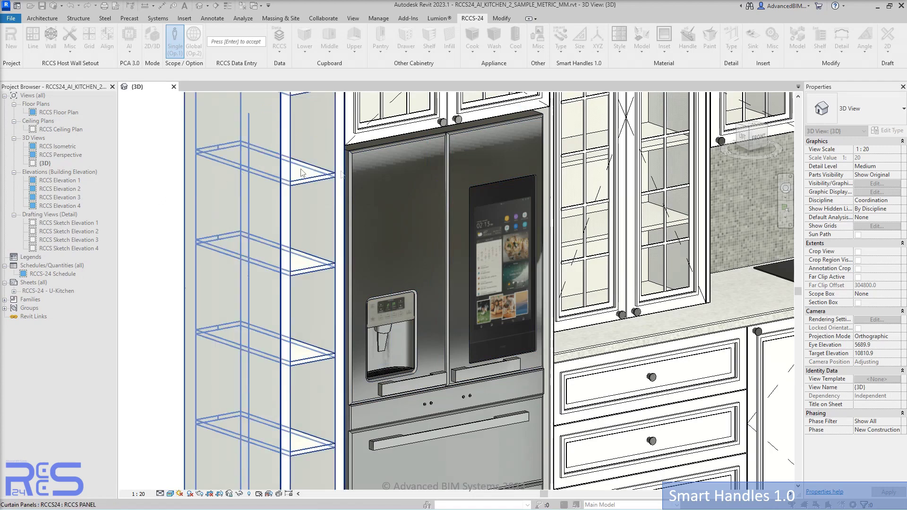
{"action": "left_click", "coordinate": [424, 192]}
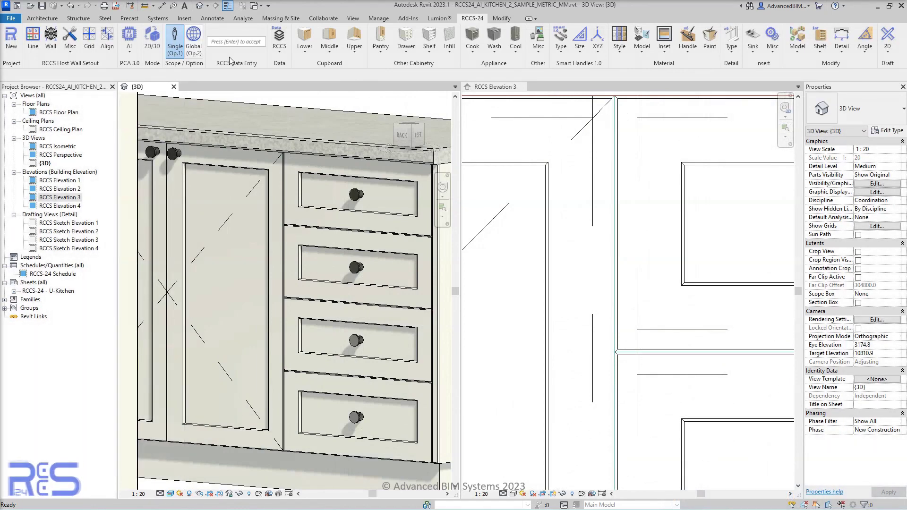
- Enter 1 as the fillet radius and apply Inset Radius to the top drawer front
{"action": "left_click", "coordinate": [232, 42]}
{"action": "type", "text": "10"}
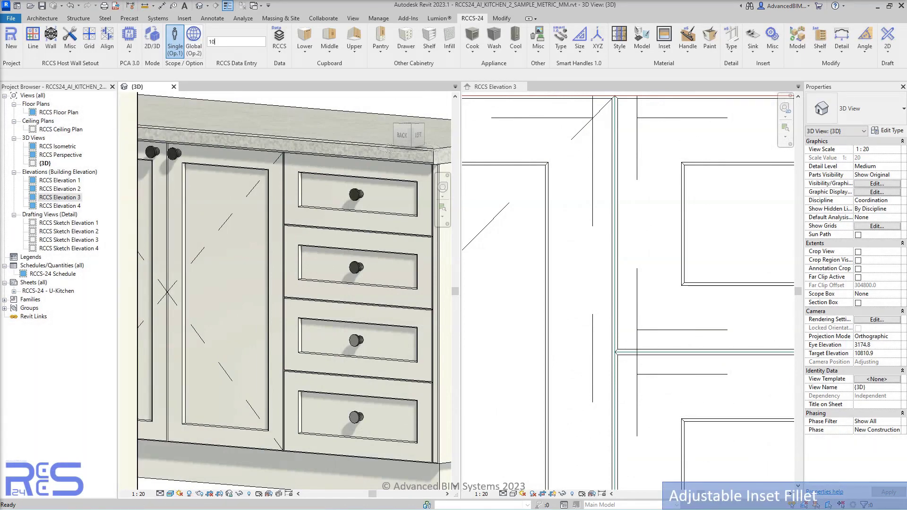
{"action": "left_click", "coordinate": [798, 53]}
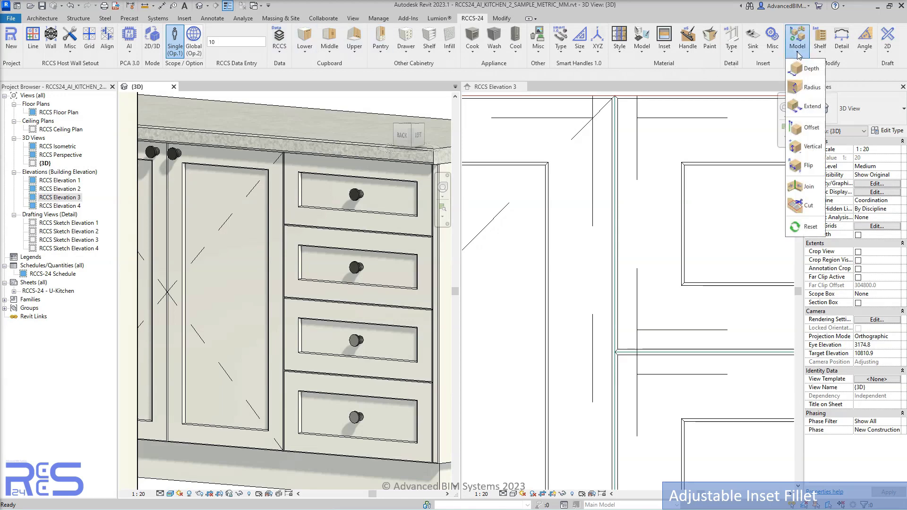
{"action": "left_click", "coordinate": [812, 87]}
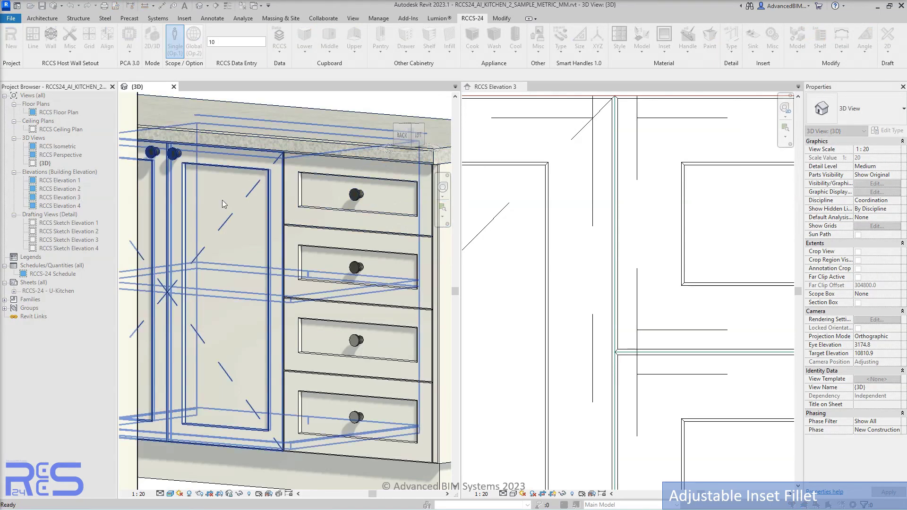
{"action": "left_click", "coordinate": [312, 203]}
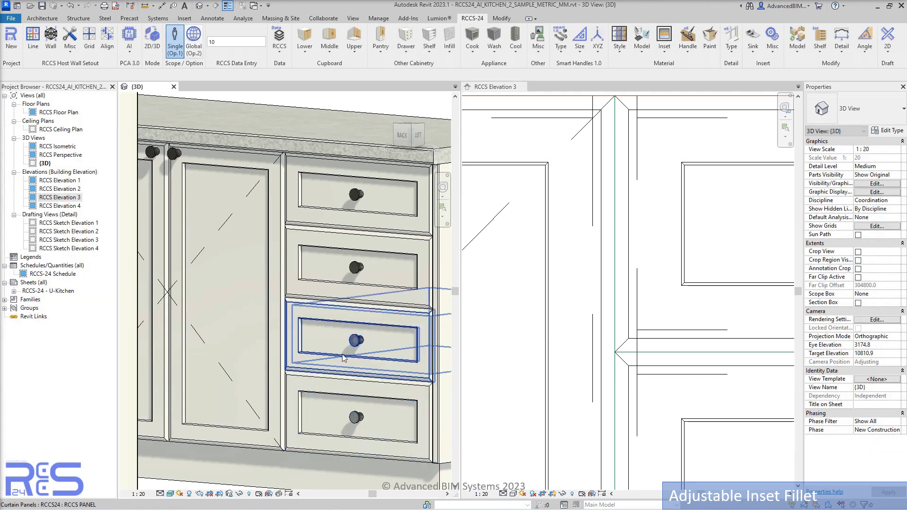
- Apply the same inset fillet to the second and third drawer fronts
{"action": "left_click", "coordinate": [842, 51]}
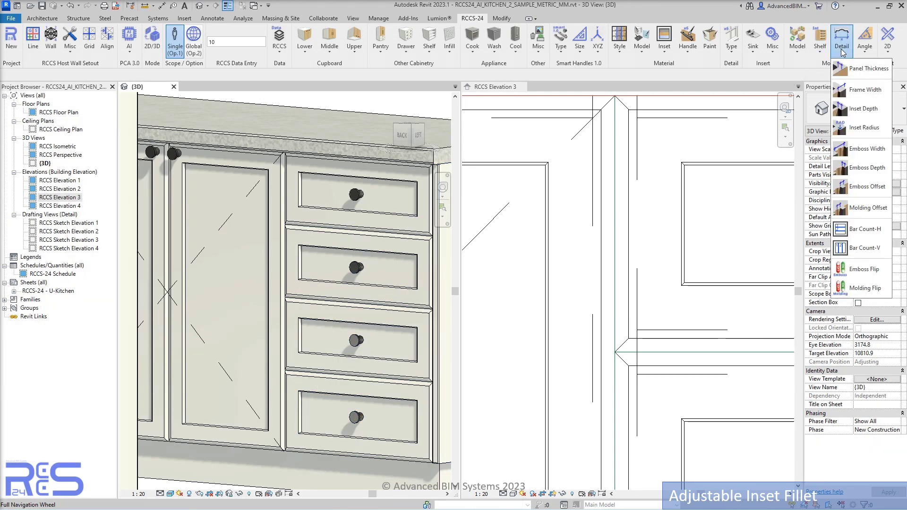
{"action": "left_click", "coordinate": [865, 128]}
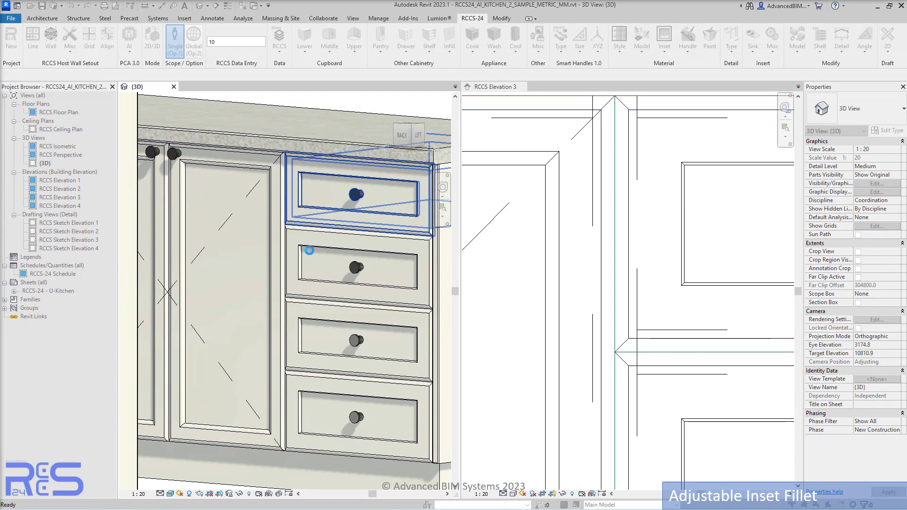
{"action": "left_click", "coordinate": [310, 250]}
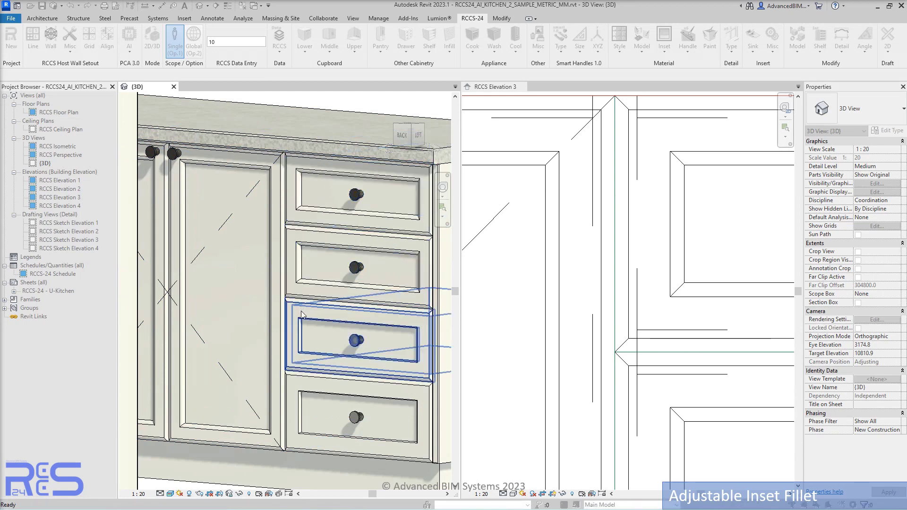
{"action": "left_click", "coordinate": [302, 311]}
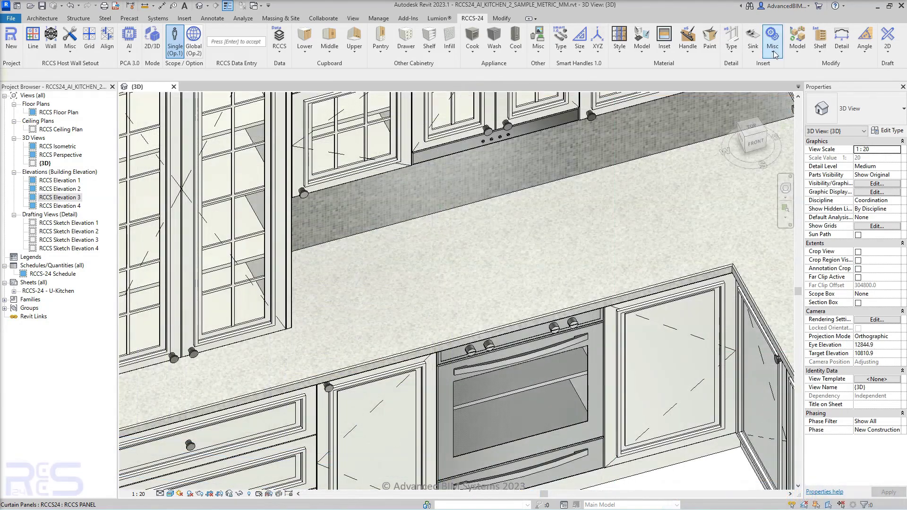
- Insert the 900 mm four-burner gas cooktop (Cooktop 4) on the benchtop above the oven
{"action": "left_click", "coordinate": [773, 54]}
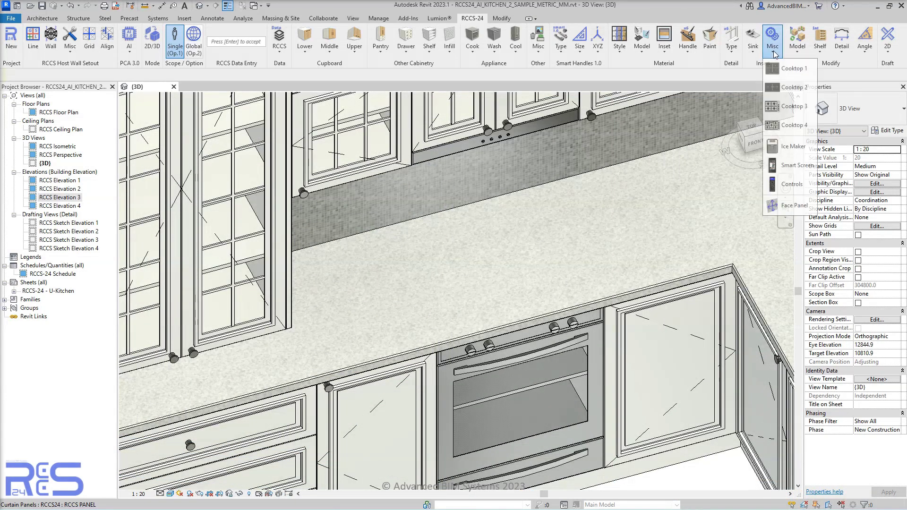
{"action": "left_click", "coordinate": [793, 126]}
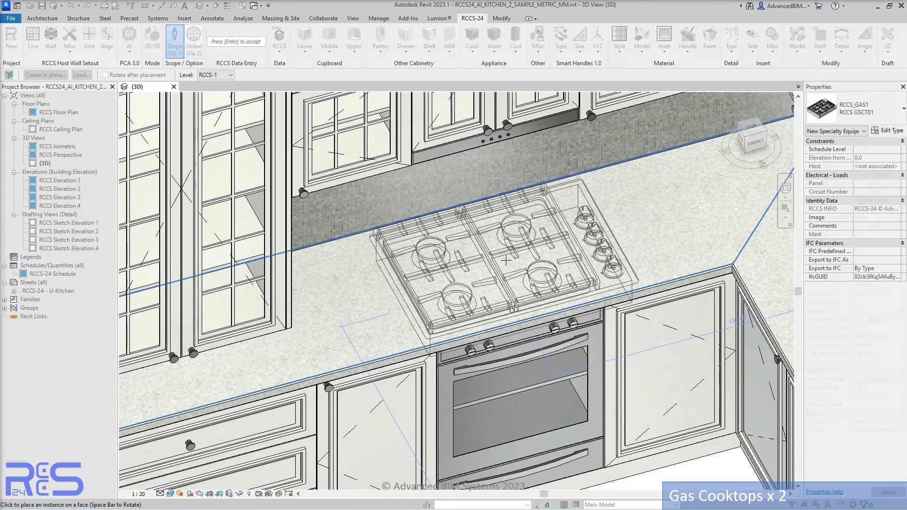
{"action": "left_click", "coordinate": [666, 389]}
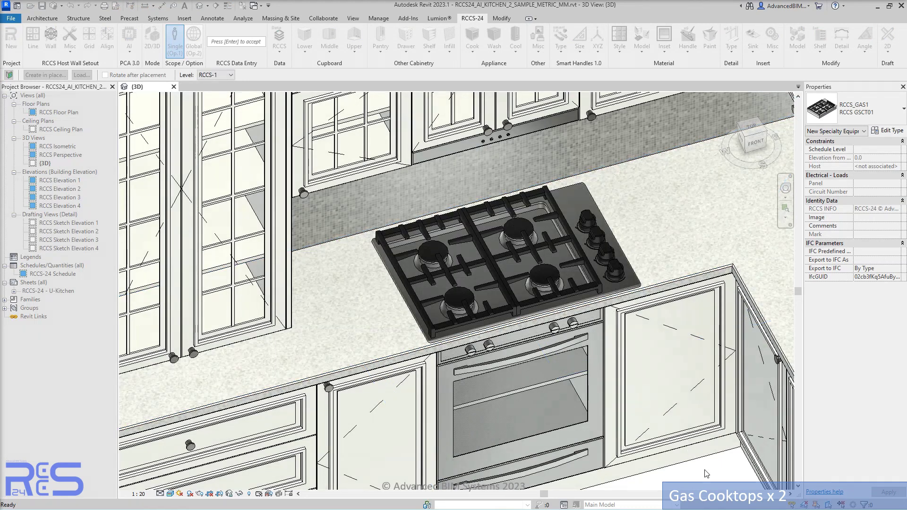
{"action": "key", "text": "Escape"}
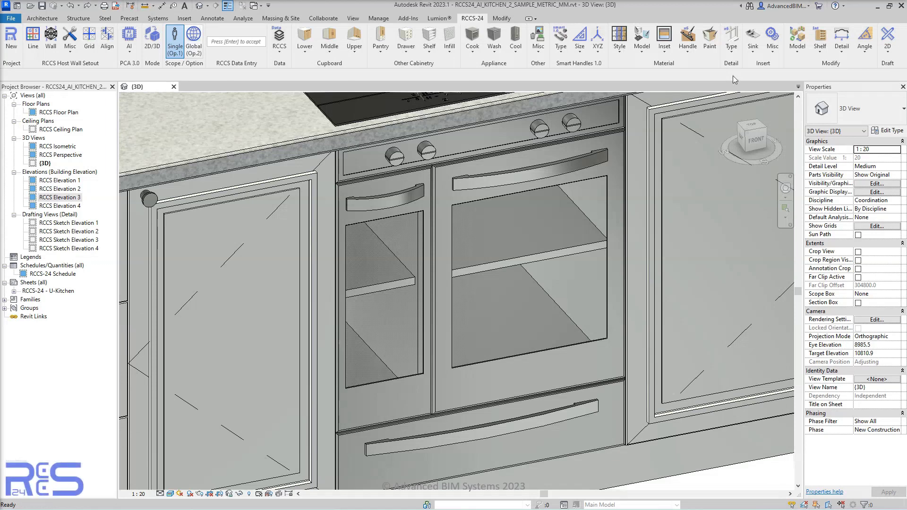
- Apply the Inset panel type to the narrow left oven door
{"action": "left_click", "coordinate": [732, 40]}
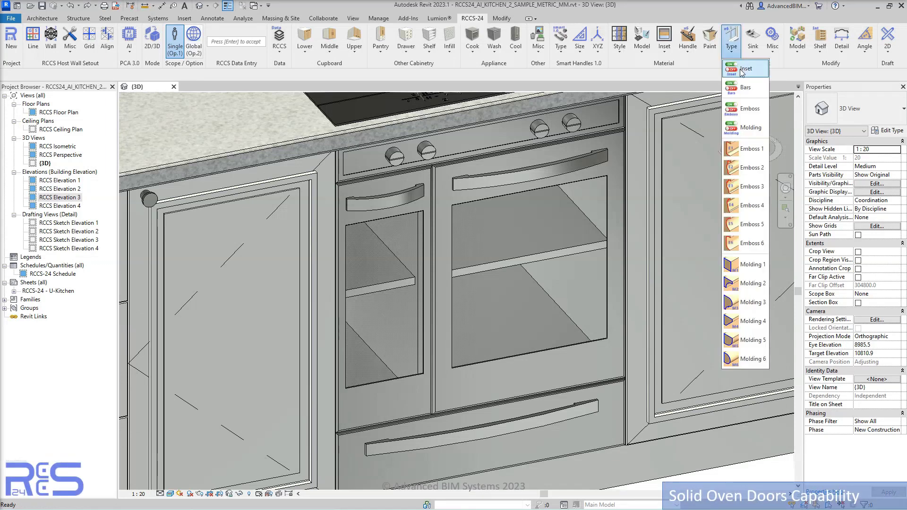
{"action": "left_click", "coordinate": [744, 69]}
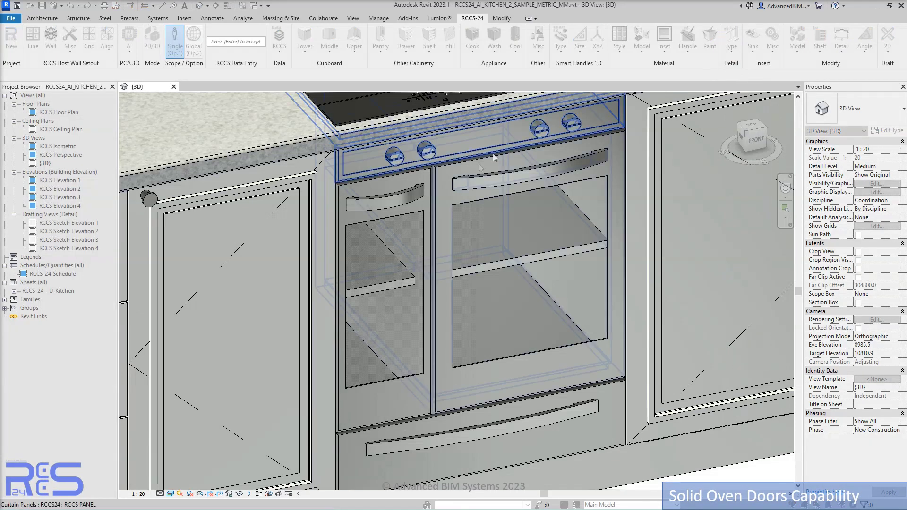
{"action": "left_click", "coordinate": [420, 205]}
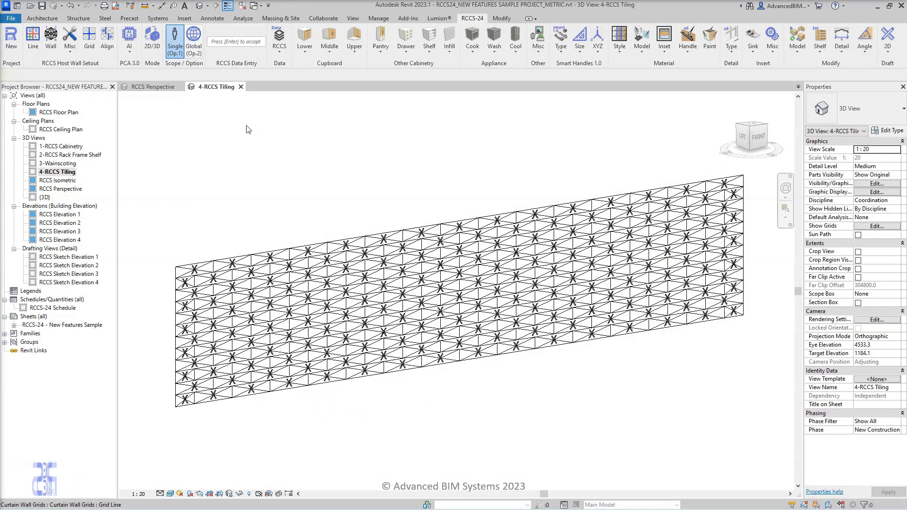
- Enter 6 and populate the tiling wall's grid with tile panels
{"action": "left_click", "coordinate": [240, 43]}
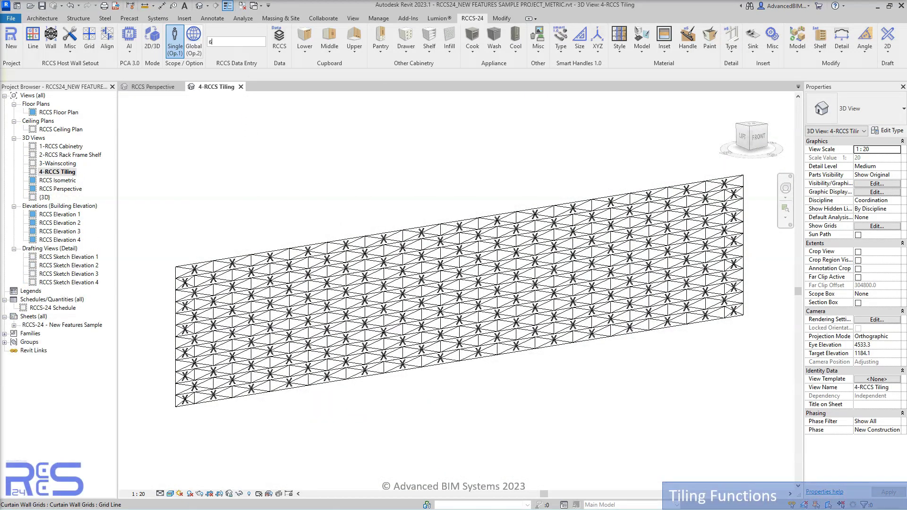
{"action": "left_click", "coordinate": [449, 47]}
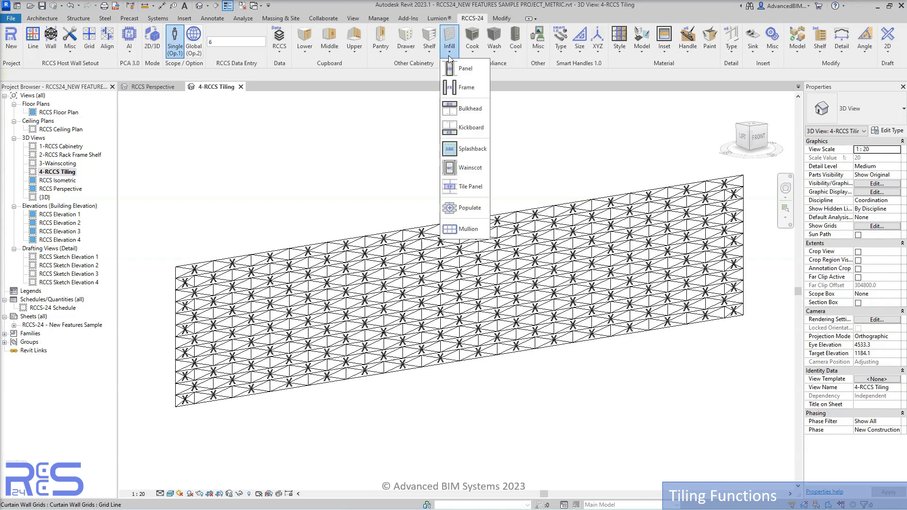
{"action": "left_click", "coordinate": [473, 210]}
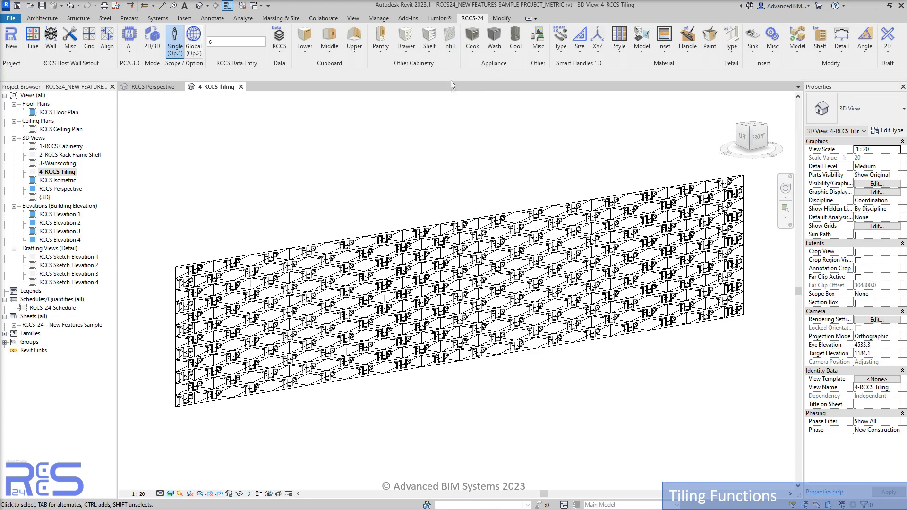
- Add RCCS-TILE GROUT mullions along all grid lines of the tiling wall
{"action": "left_click", "coordinate": [450, 49]}
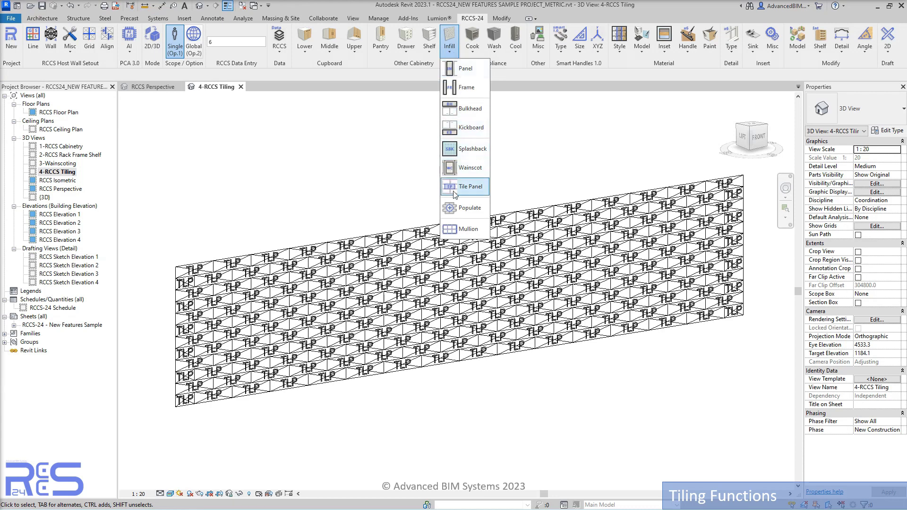
{"action": "left_click", "coordinate": [464, 230]}
{"action": "left_click", "coordinate": [862, 108]}
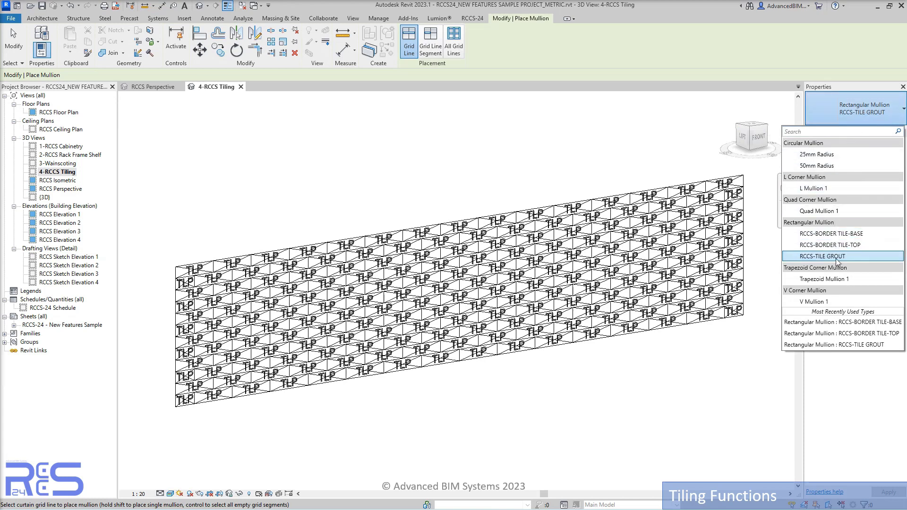
{"action": "left_click", "coordinate": [837, 261]}
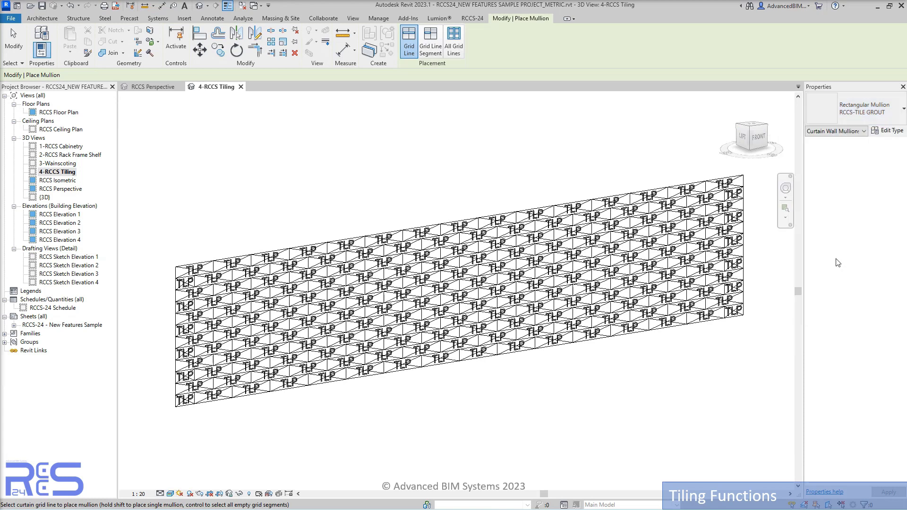
{"action": "left_click", "coordinate": [458, 54]}
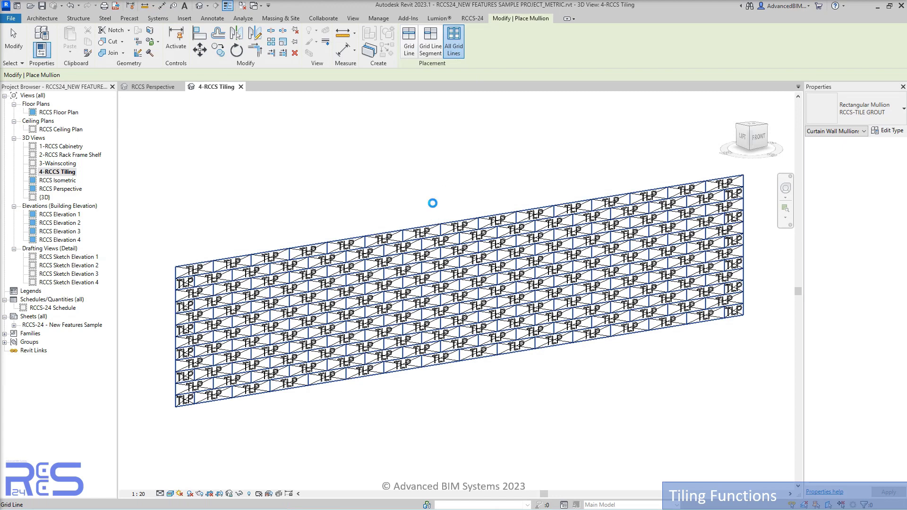
{"action": "key", "text": "Escape"}
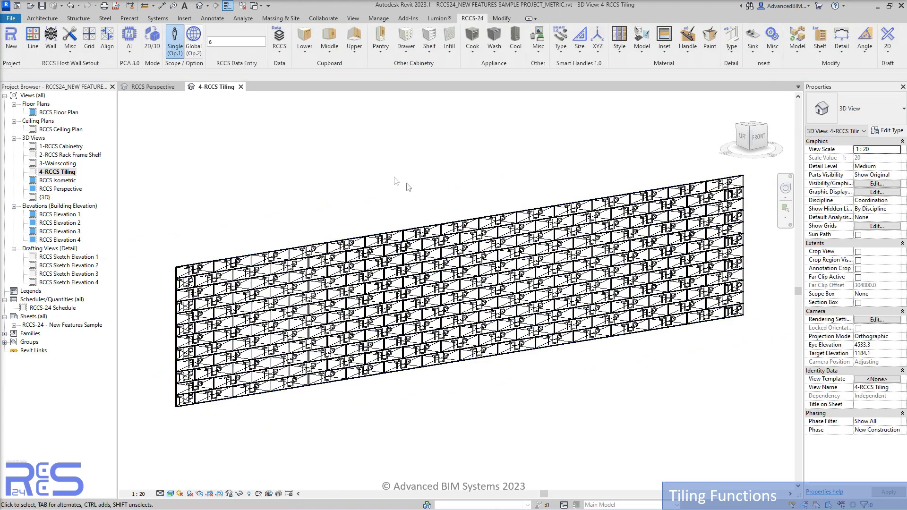
{"action": "left_click", "coordinate": [159, 88]}
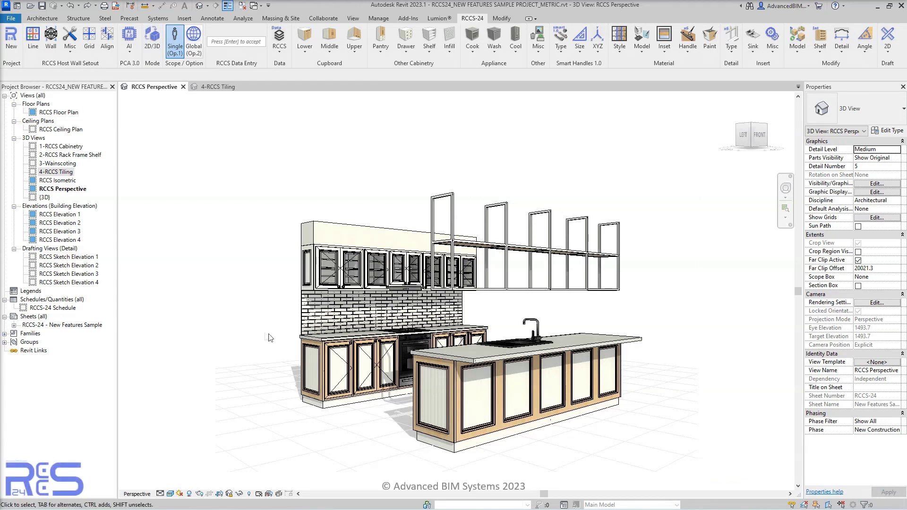
- Zoom into the backsplash and inspect a tile panel and a grout mullion's properties
{"action": "scroll", "coordinate": [314, 333], "scroll_direction": "up", "scroll_amount": 6}
{"action": "scroll", "coordinate": [235, 345], "scroll_direction": "up", "scroll_amount": 8}
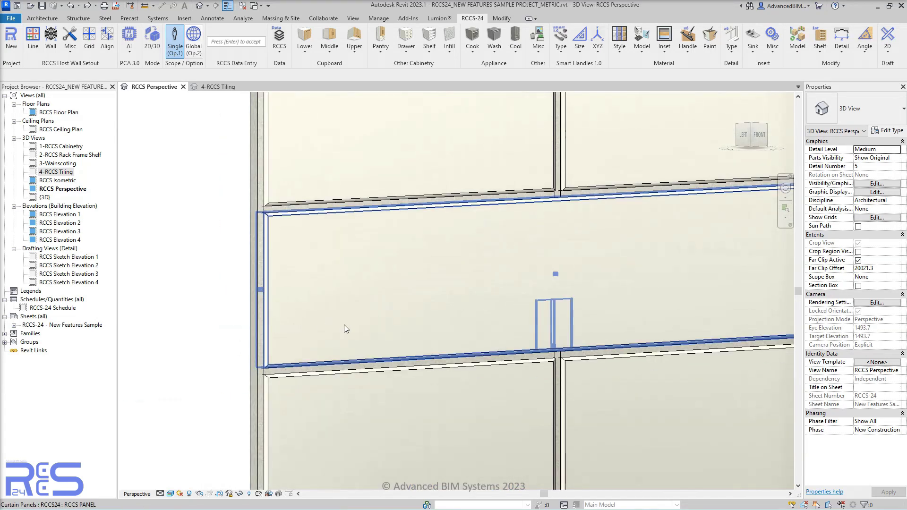
{"action": "left_click", "coordinate": [344, 325]}
{"action": "left_click", "coordinate": [245, 260]}
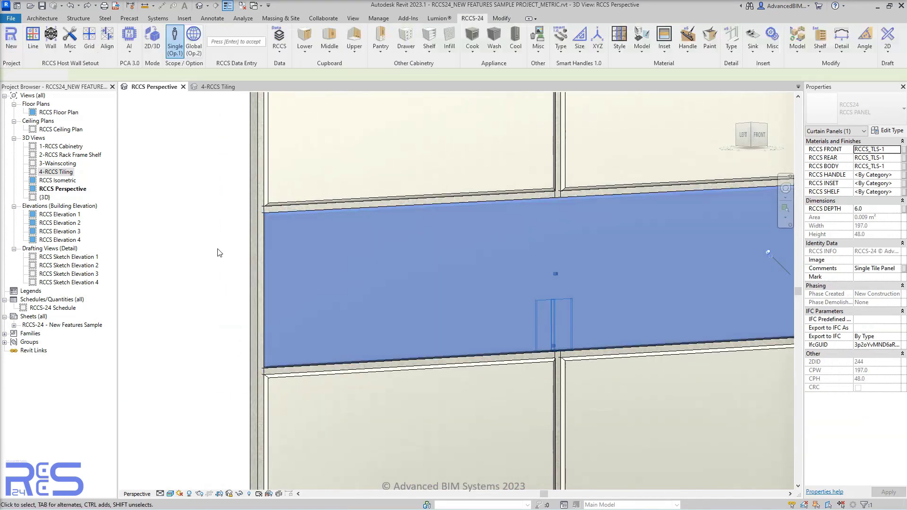
{"action": "scroll", "coordinate": [287, 208], "scroll_direction": "up", "scroll_amount": 5}
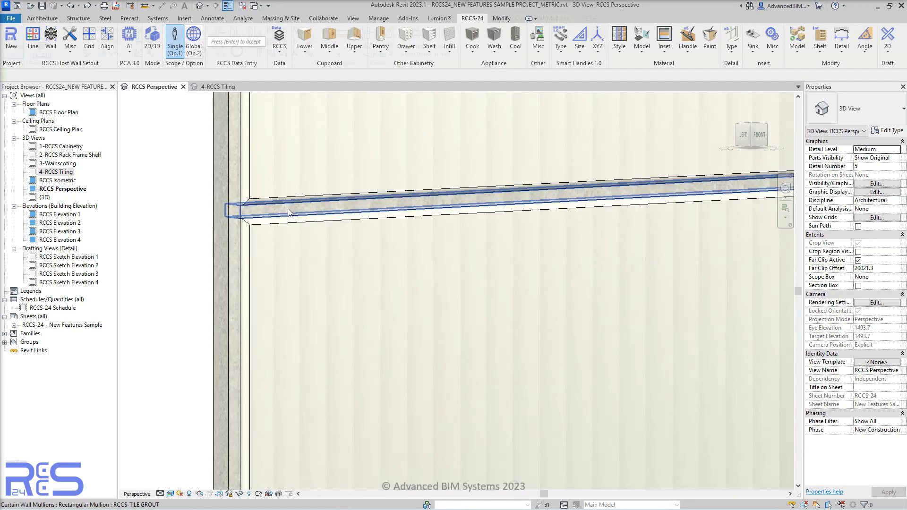
{"action": "left_click", "coordinate": [287, 208]}
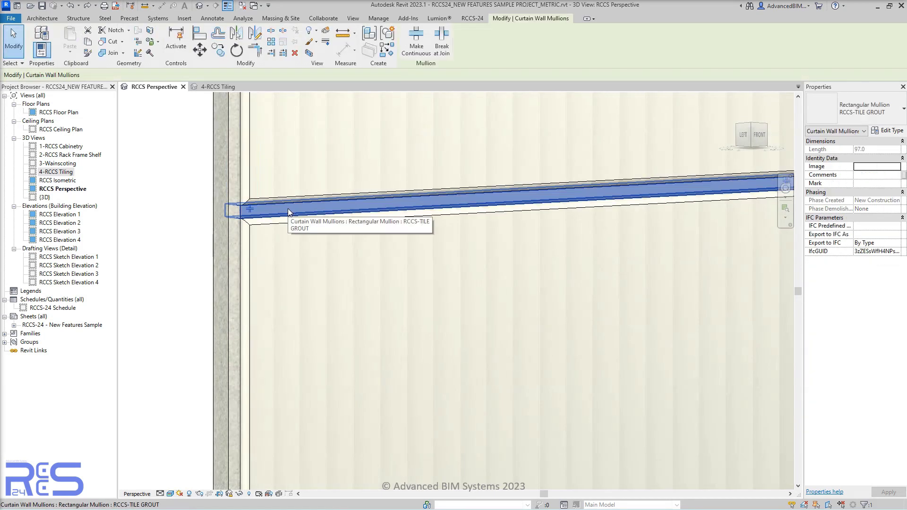
{"action": "left_click", "coordinate": [186, 220]}
{"action": "scroll", "coordinate": [185, 219], "scroll_direction": "down", "scroll_amount": 5}
{"action": "scroll", "coordinate": [186, 219], "scroll_direction": "down", "scroll_amount": 8}
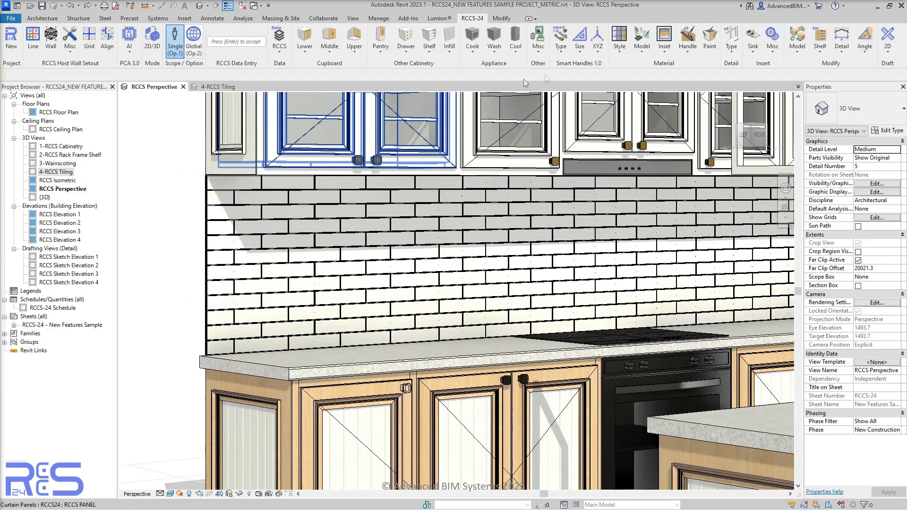
- Paint the first border-row backsplash tiles with RCCS_BORDER TILE
{"action": "left_click", "coordinate": [709, 39]}
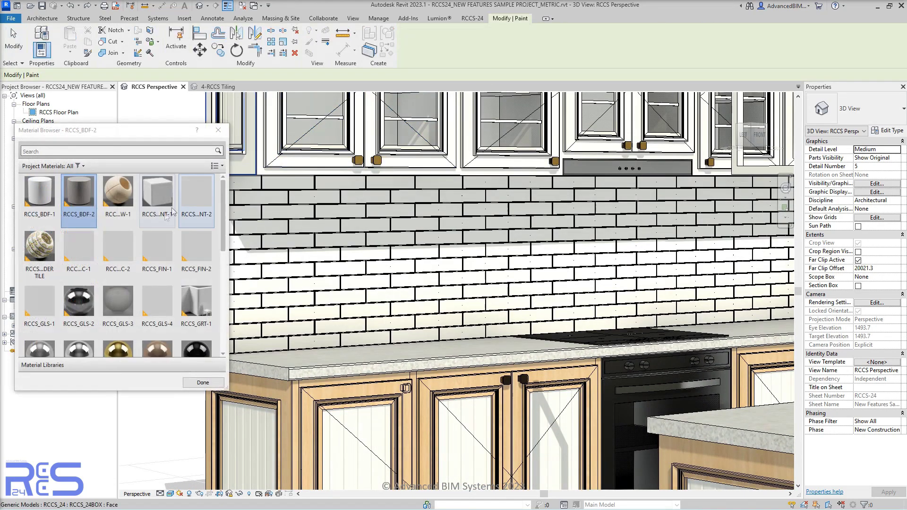
{"action": "left_click", "coordinate": [40, 247]}
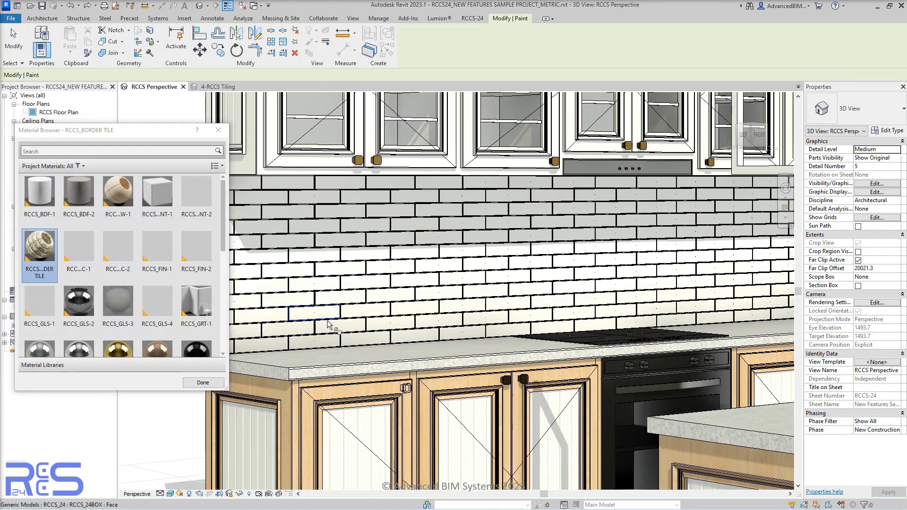
{"action": "scroll", "coordinate": [381, 331], "scroll_direction": "up", "scroll_amount": 3}
{"action": "scroll", "coordinate": [324, 334], "scroll_direction": "up", "scroll_amount": 3}
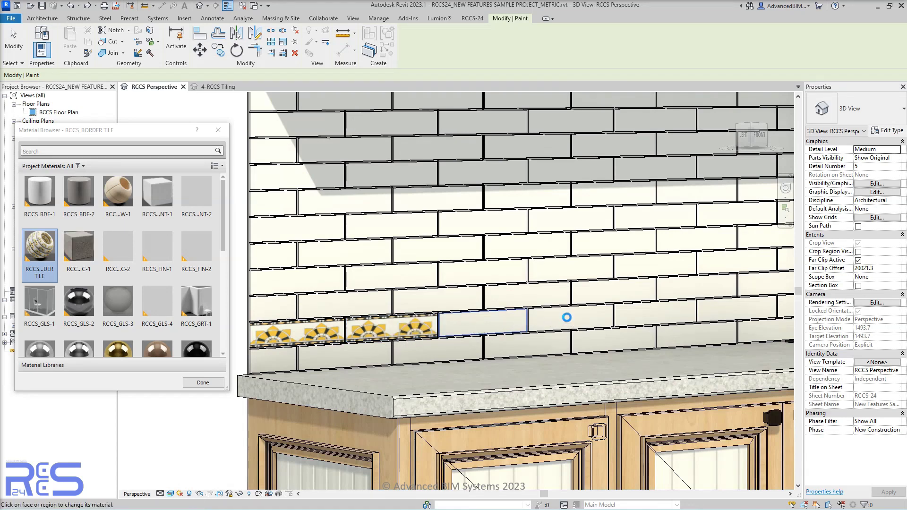
{"action": "left_click", "coordinate": [590, 320]}
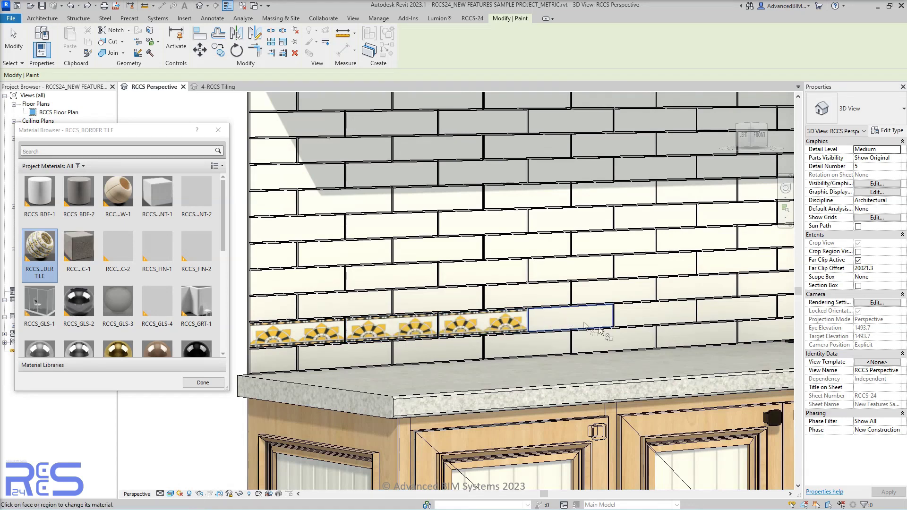
{"action": "left_click", "coordinate": [653, 316]}
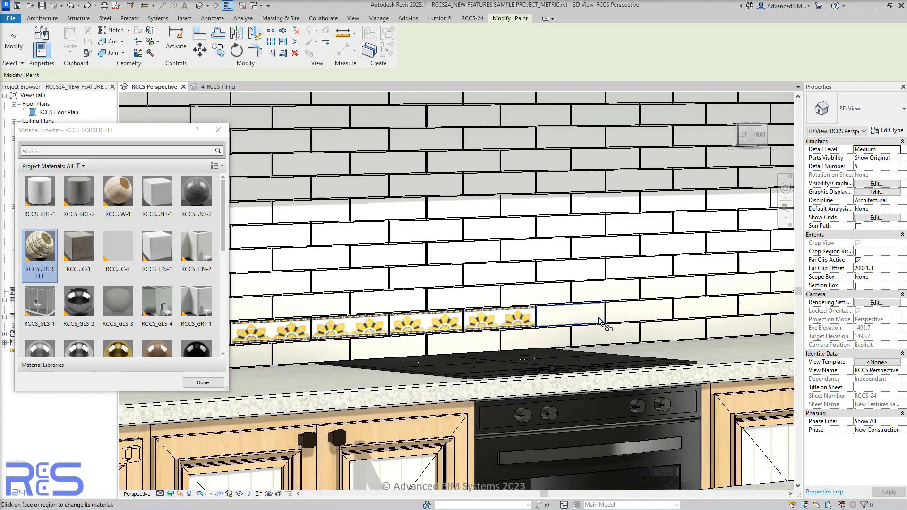
{"action": "left_click", "coordinate": [639, 310]}
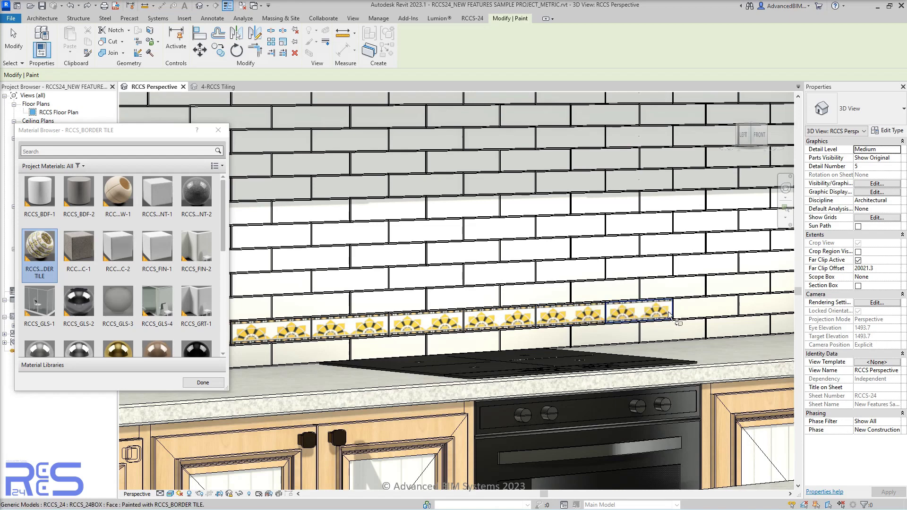
{"action": "left_click", "coordinate": [709, 311]}
- Paint the remaining border tiles at the wall's right end, then close the Material Browser
{"action": "mouse_move", "coordinate": [714, 325]}
{"action": "middle_mouse_down"}
{"action": "mouse_move", "coordinate": [456, 340]}
{"action": "mouse_move", "coordinate": [477, 334]}
{"action": "middle_mouse_up"}
{"action": "left_click", "coordinate": [480, 325]}
{"action": "left_click", "coordinate": [553, 319]}
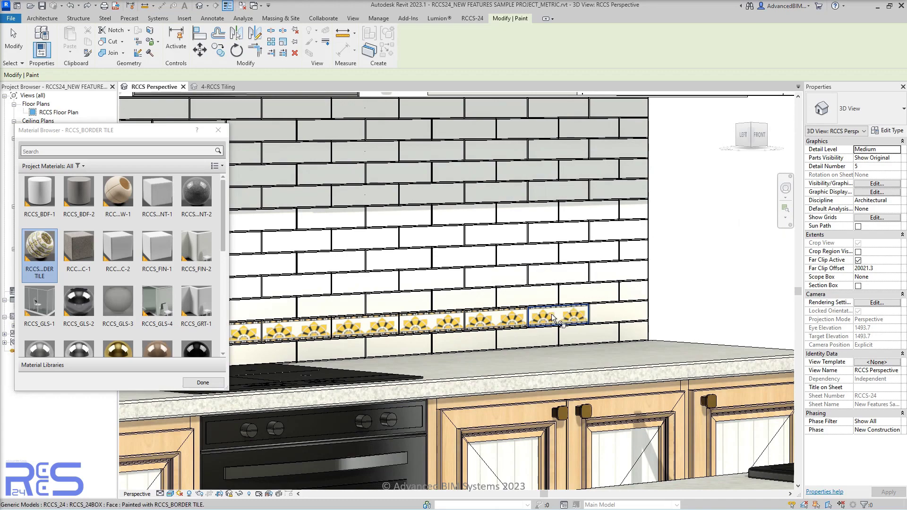
{"action": "left_click", "coordinate": [612, 318]}
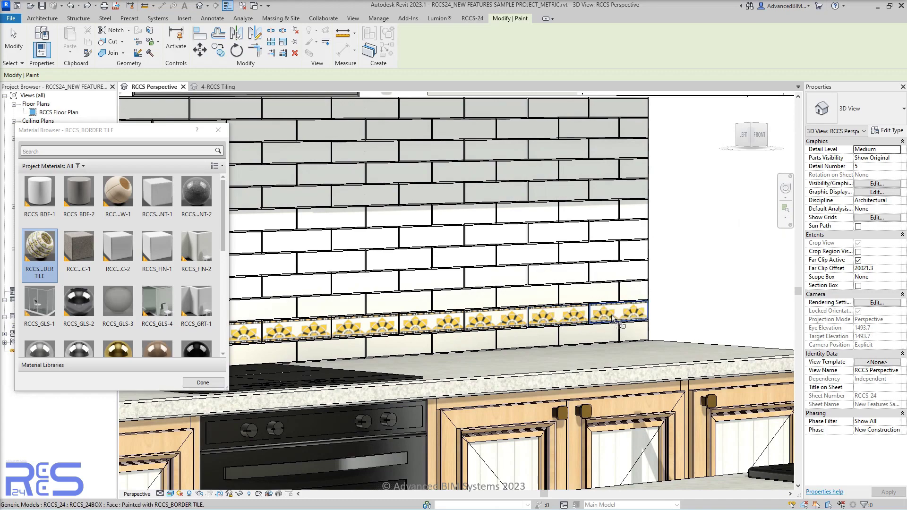
{"action": "left_click", "coordinate": [202, 382]}
{"action": "scroll", "coordinate": [680, 361], "scroll_direction": "down", "scroll_amount": 3}
{"action": "scroll", "coordinate": [680, 361], "scroll_direction": "down", "scroll_amount": 3}
{"action": "middle_click_drag", "start_coordinate": [605, 386], "coordinate": [248, 334], "text": "shift"}
{"action": "scroll", "coordinate": [287, 341], "scroll_direction": "up", "scroll_amount": 3}
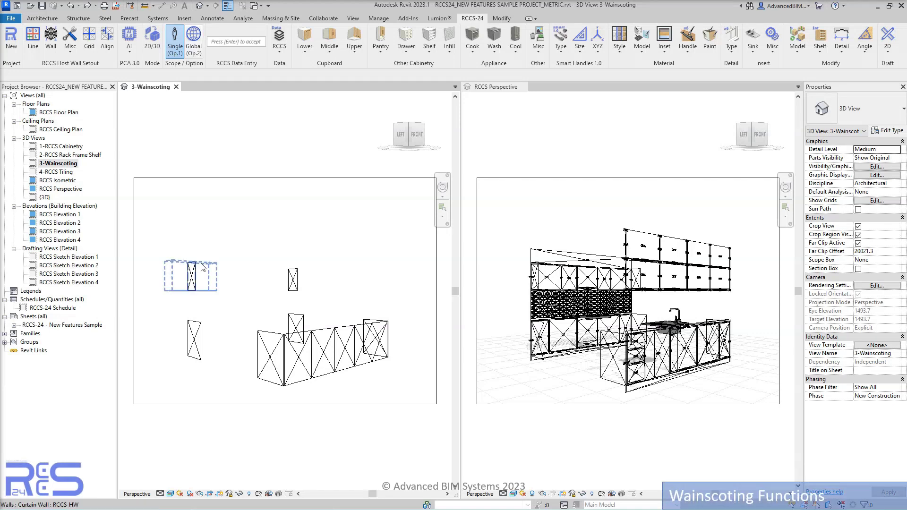
- Move the RCCS-HW wainscot wall onto the cabinet run and stretch it to 2950
{"action": "left_click", "coordinate": [178, 276]}
{"action": "key", "text": "ctrl+z"}
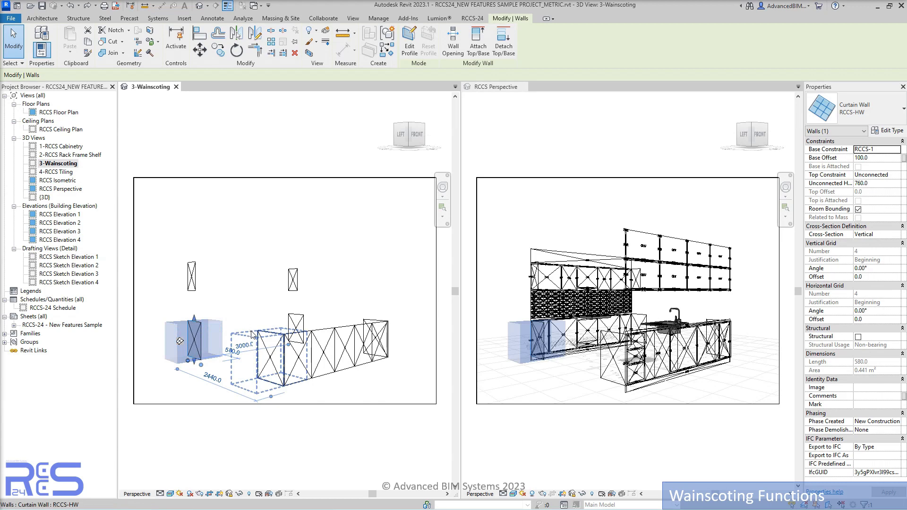
{"action": "key", "text": "ctrl+z"}
{"action": "key", "text": "ctrl+z"}
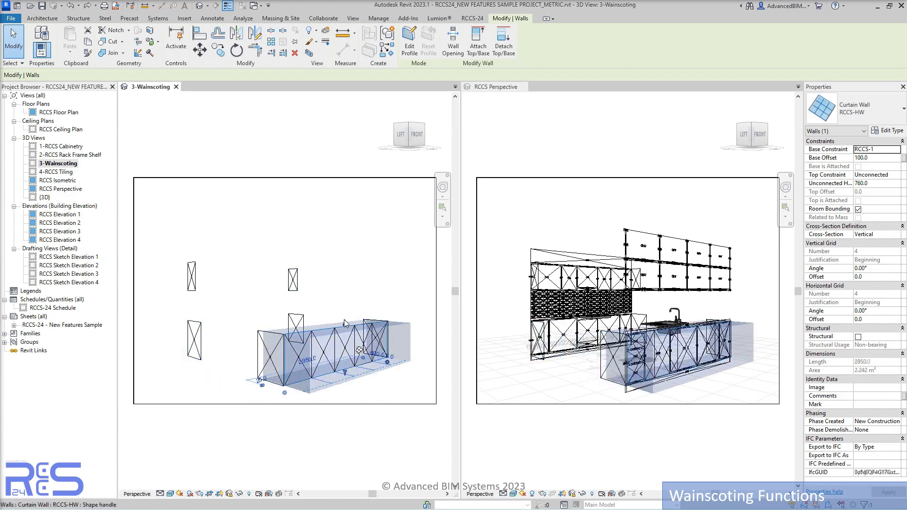
{"action": "key", "text": "ctrl+z"}
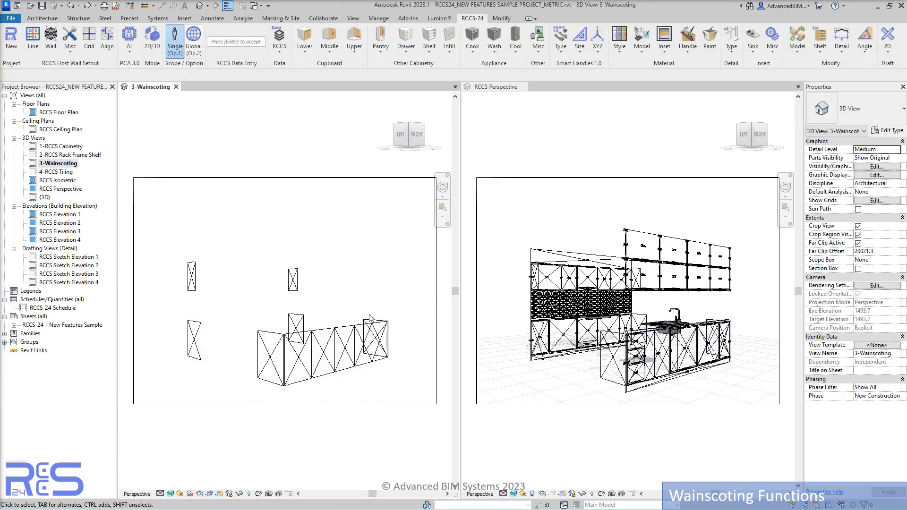
- Check the wainscot's end and upper panels, then set the scope mode to Global (Op.2)
{"action": "left_click", "coordinate": [370, 318]}
{"action": "left_click", "coordinate": [330, 298]}
{"action": "left_click", "coordinate": [297, 326]}
{"action": "left_click", "coordinate": [311, 298]}
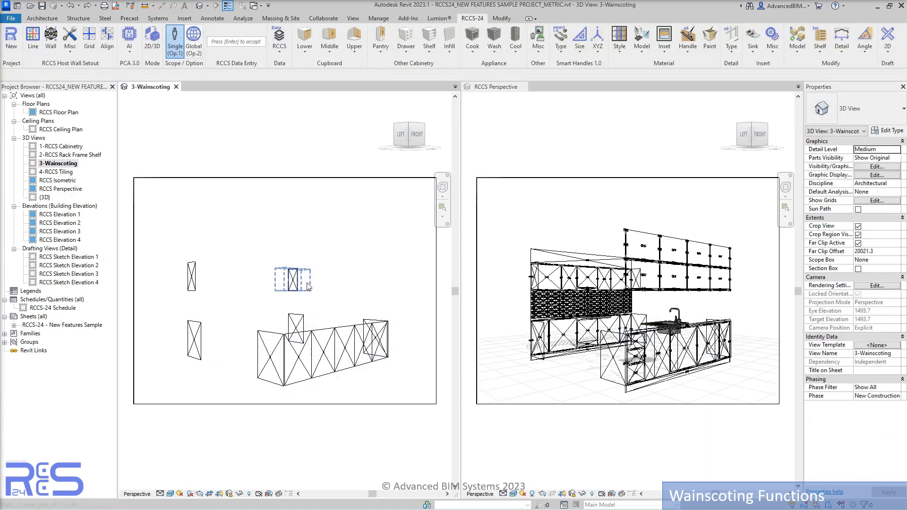
{"action": "left_click", "coordinate": [310, 288]}
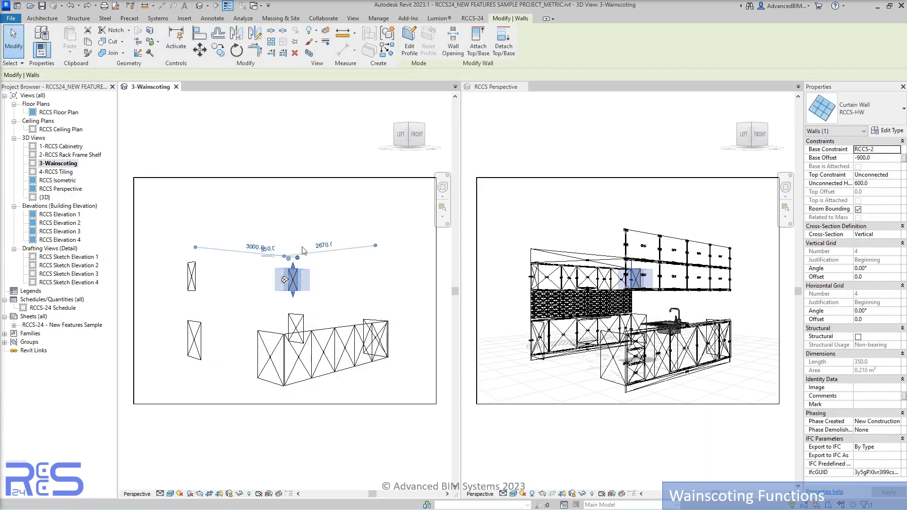
{"action": "left_click", "coordinate": [290, 208]}
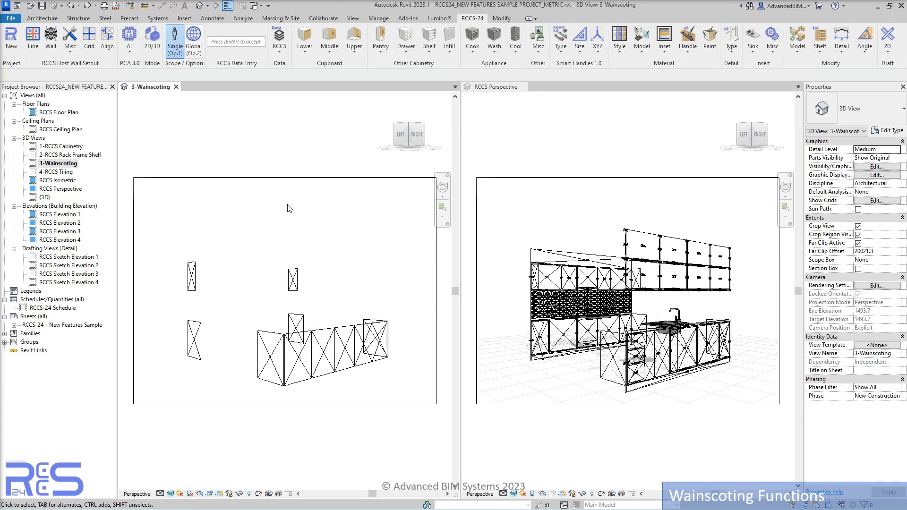
{"action": "left_click", "coordinate": [195, 47]}
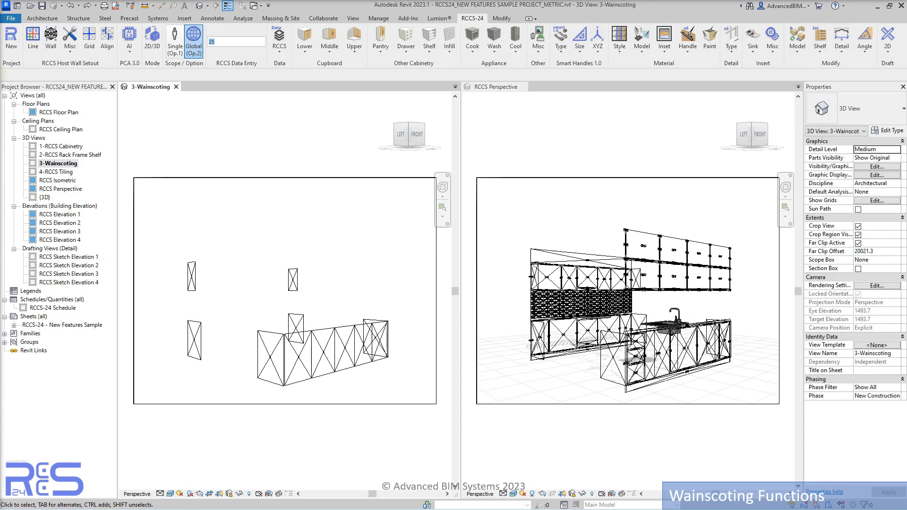
- Run Infill > Populate on the wainscot walls, then open the default {3D} kitchen view
{"action": "left_click", "coordinate": [449, 45]}
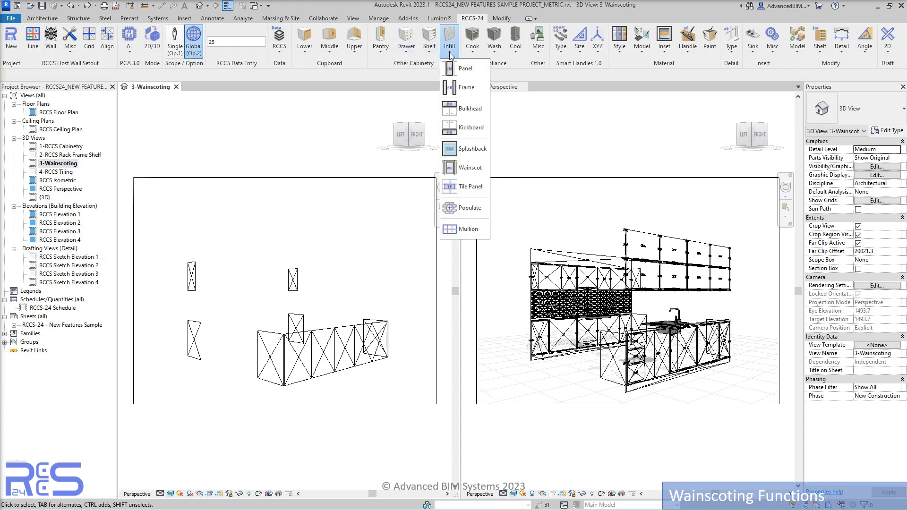
{"action": "left_click", "coordinate": [463, 209]}
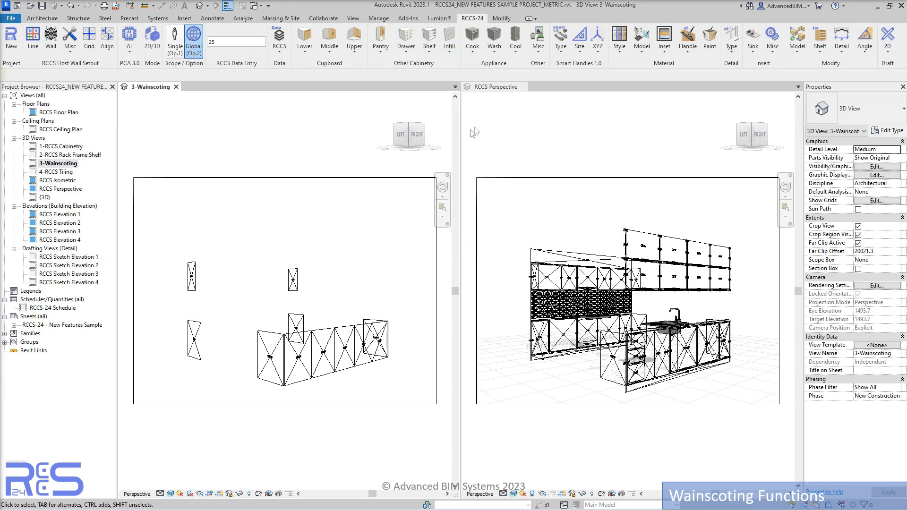
{"action": "left_click", "coordinate": [496, 89]}
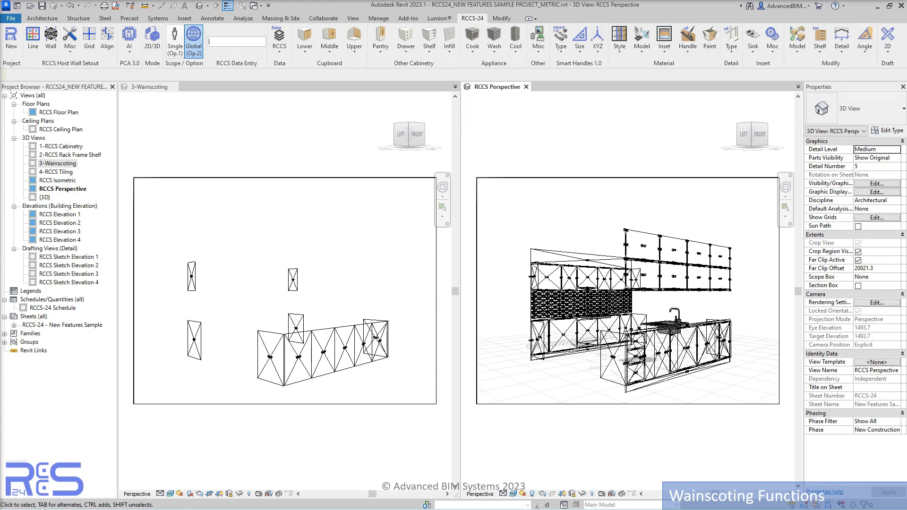
{"action": "left_click", "coordinate": [154, 51]}
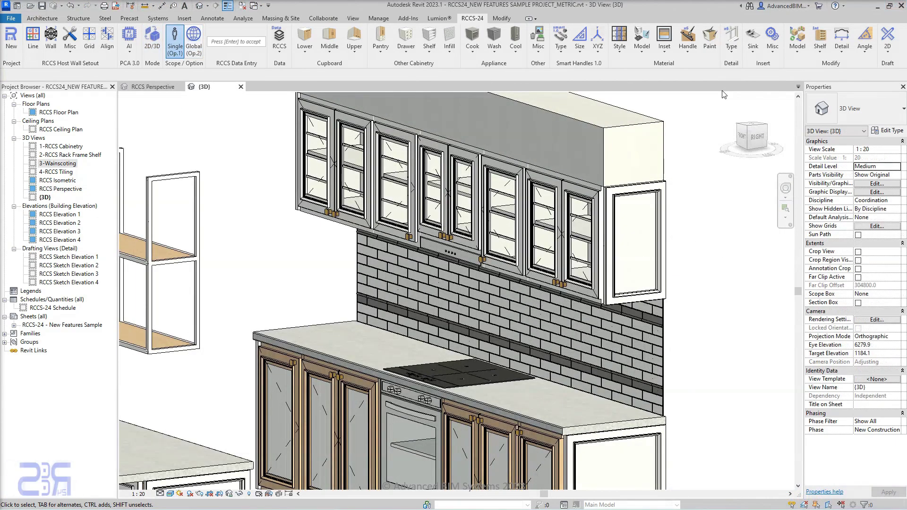
- Apply the Emboss panel type to the base-cabinet end panel and the sink island panels
{"action": "left_click", "coordinate": [731, 51]}
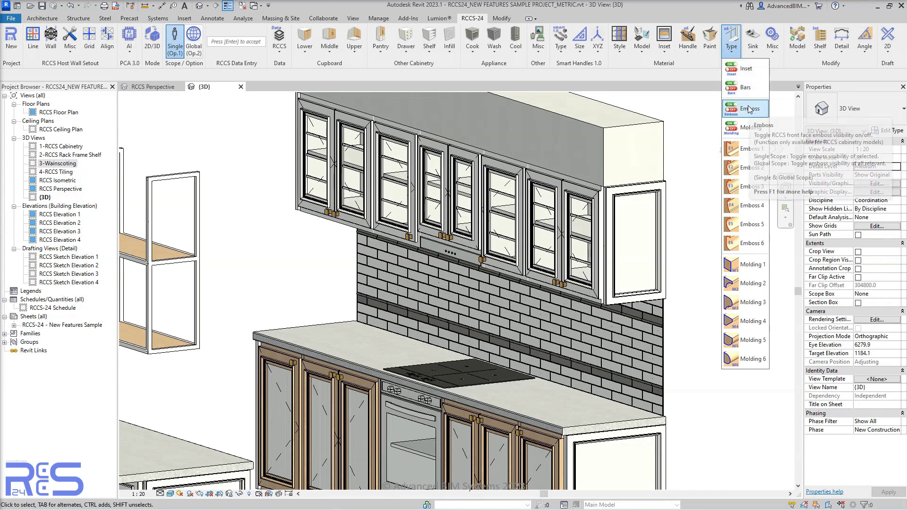
{"action": "left_click", "coordinate": [750, 110]}
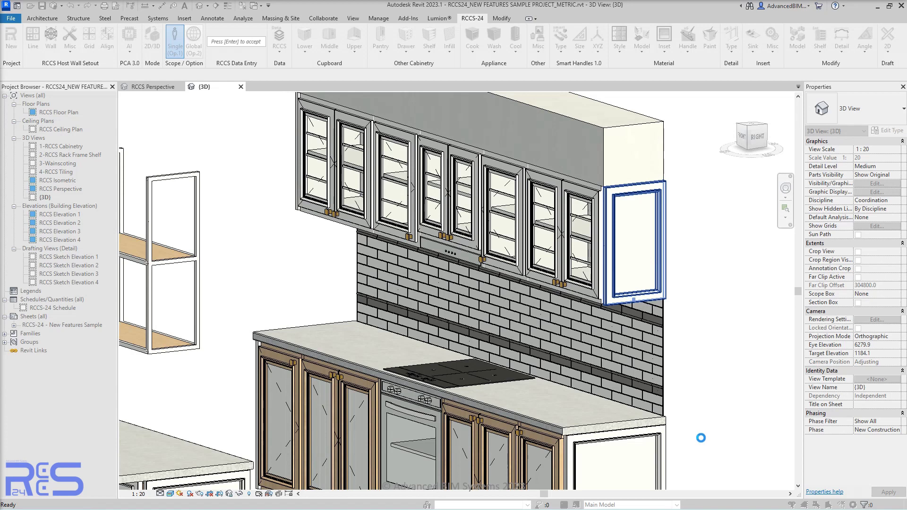
{"action": "middle_click_drag", "start_coordinate": [701, 437], "coordinate": [723, 299]}
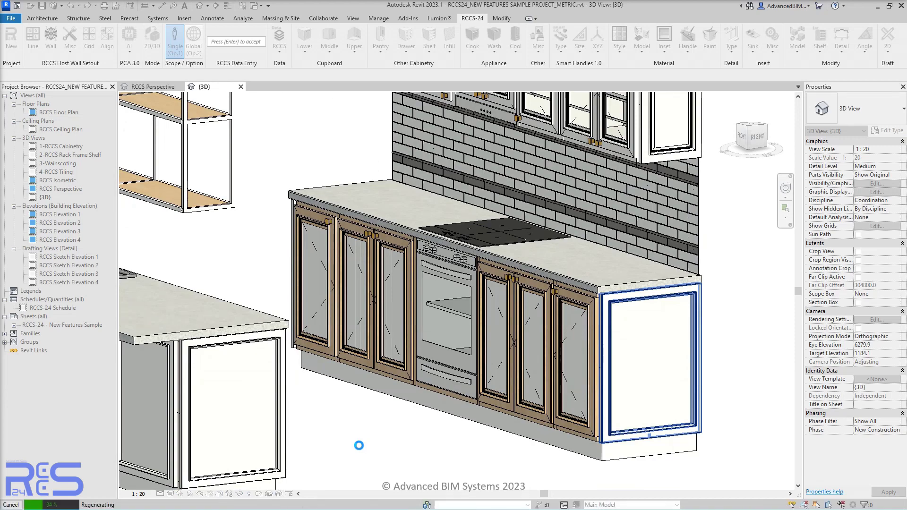
{"action": "middle_click_drag", "start_coordinate": [359, 445], "coordinate": [514, 387]}
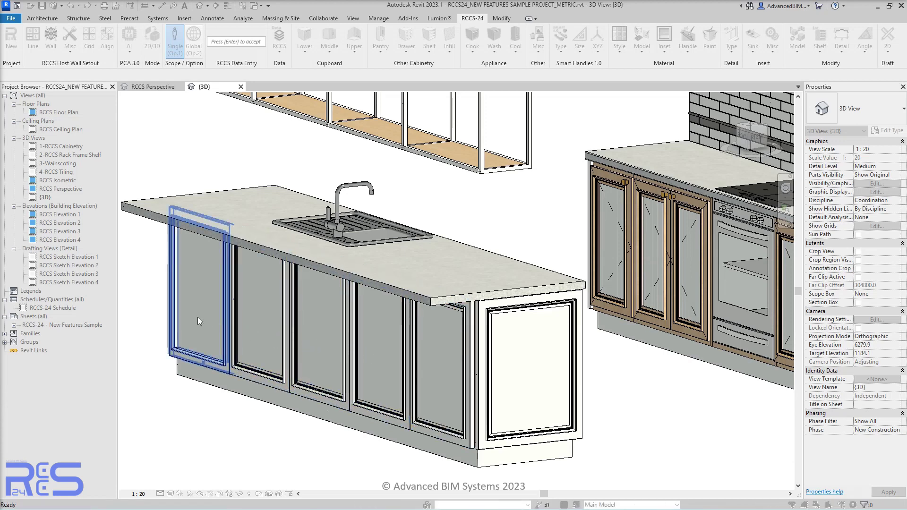
{"action": "middle_click_drag", "start_coordinate": [201, 430], "coordinate": [442, 430], "text": "shift"}
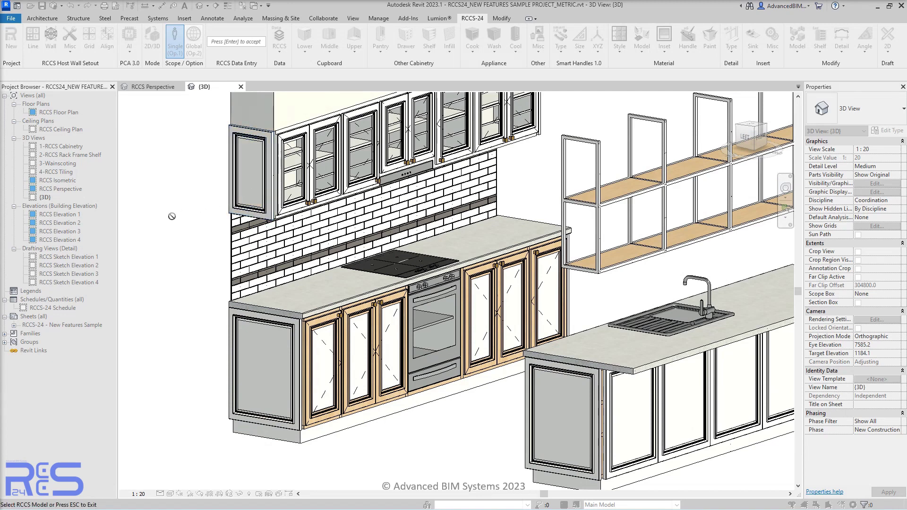
{"action": "key", "text": "Escape"}
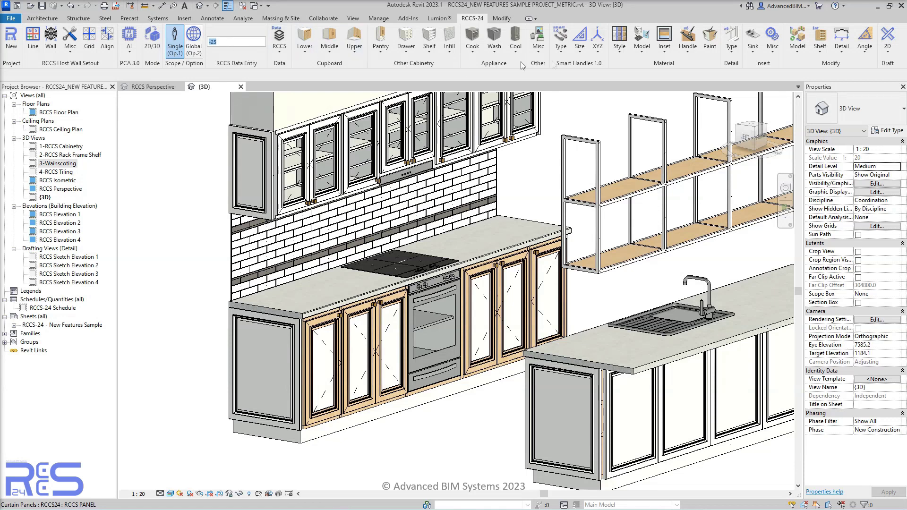
- Offset the upper-left wall cabinet, base cabinet and island end panels by -25 with the Model Offset tool
{"action": "left_click", "coordinate": [798, 57]}
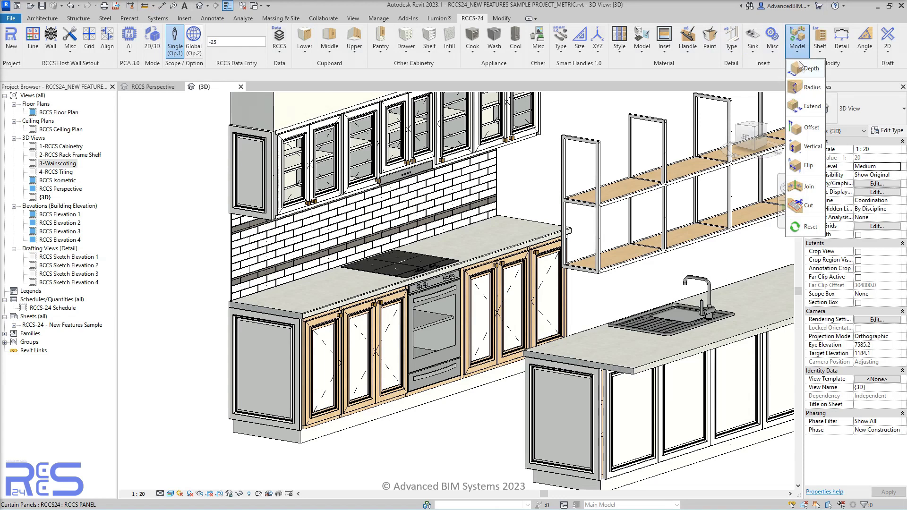
{"action": "left_click", "coordinate": [811, 128]}
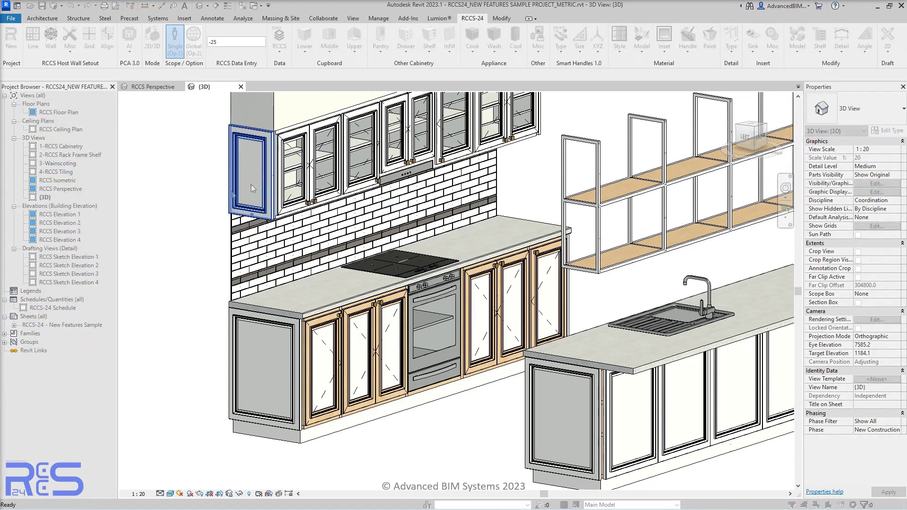
{"action": "left_click", "coordinate": [265, 388]}
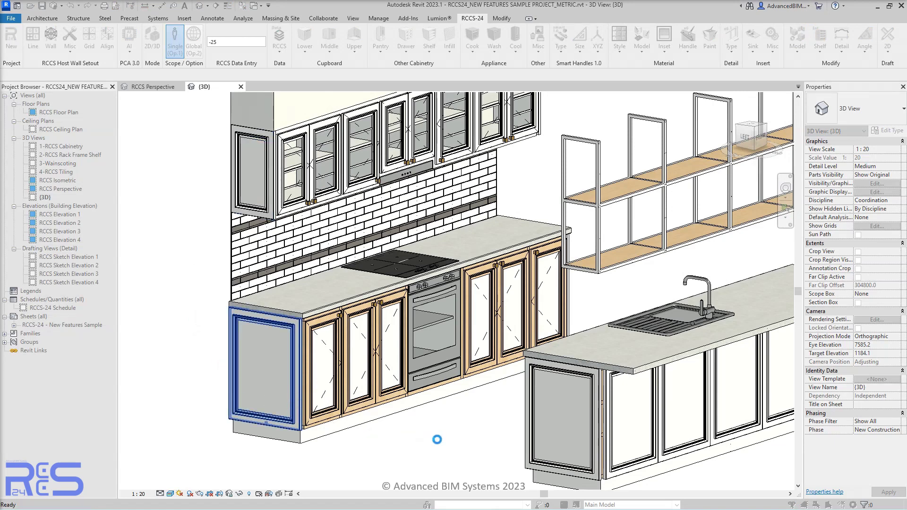
{"action": "scroll", "coordinate": [435, 432], "scroll_direction": "up", "scroll_amount": 2}
{"action": "middle_click_drag", "start_coordinate": [436, 432], "coordinate": [262, 312]}
{"action": "left_click", "coordinate": [336, 328]}
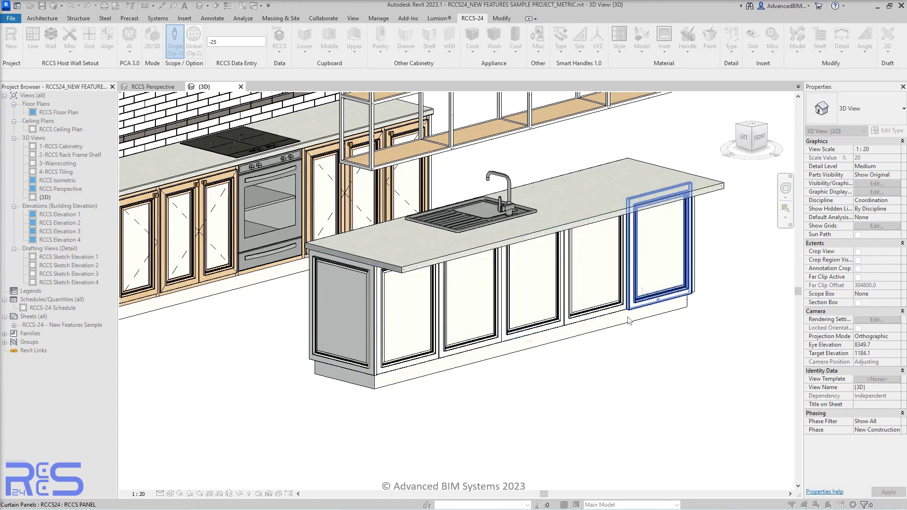
{"action": "middle_click_drag", "start_coordinate": [660, 360], "coordinate": [364, 361], "text": "shift"}
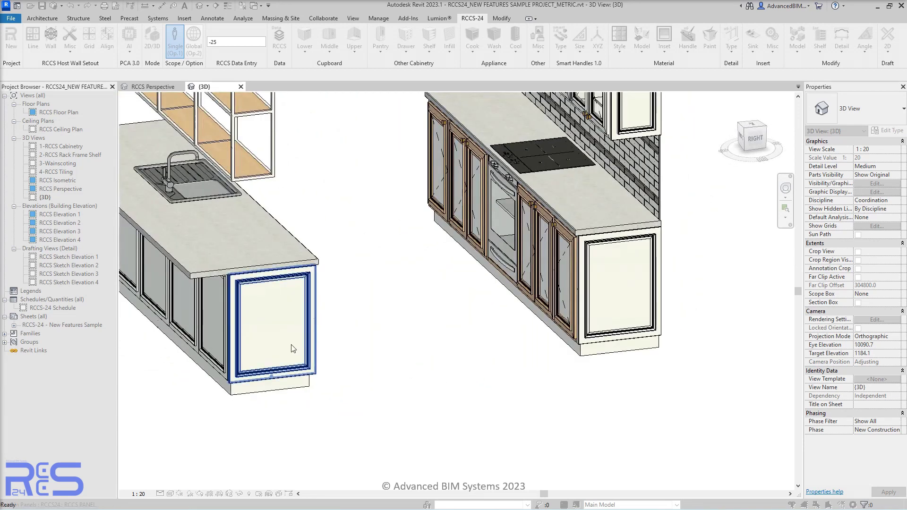
{"action": "middle_click_drag", "start_coordinate": [377, 322], "coordinate": [535, 374], "text": "shift"}
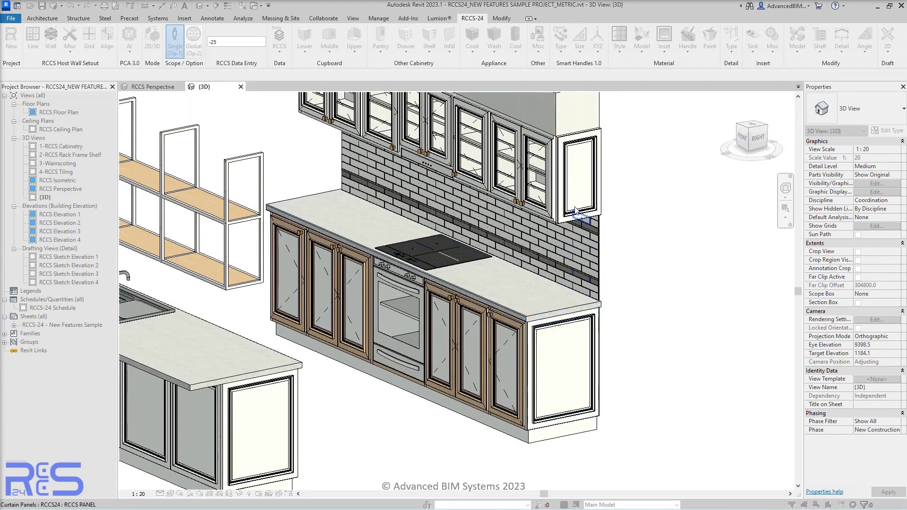
- End the offset and give the upper and base cabinet end panels a frame width of 100
{"action": "right_click", "coordinate": [650, 212]}
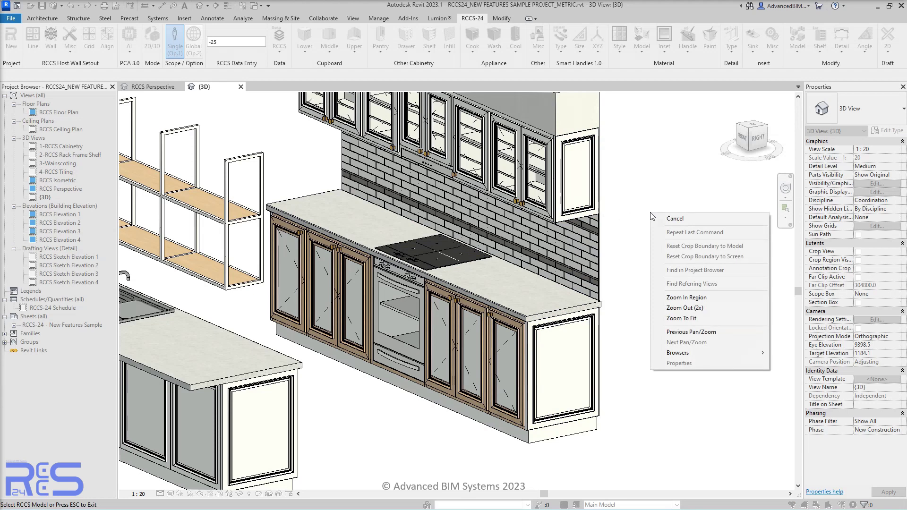
{"action": "left_click", "coordinate": [664, 217]}
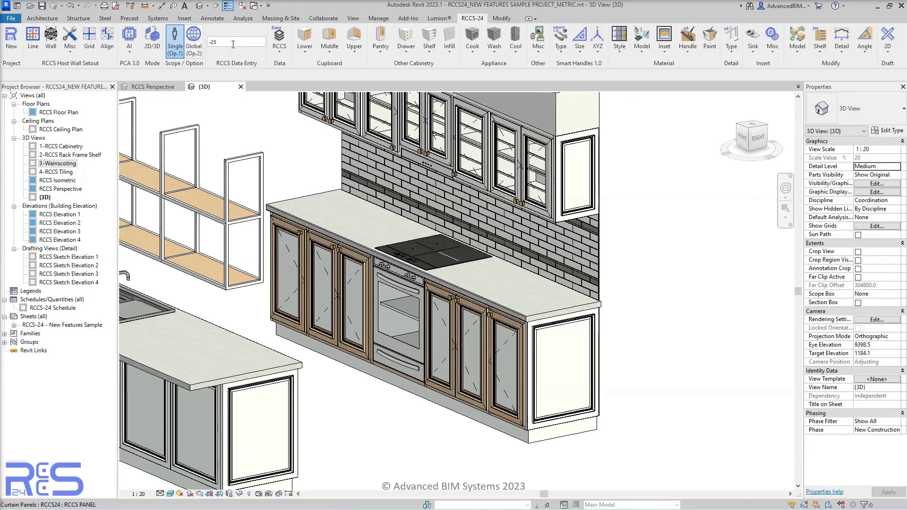
{"action": "type", "text": "100"}
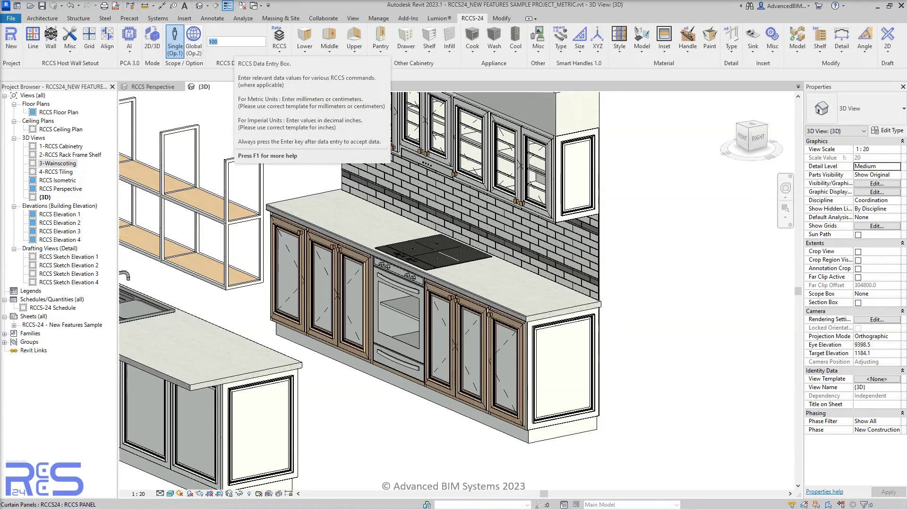
{"action": "left_click", "coordinate": [840, 50]}
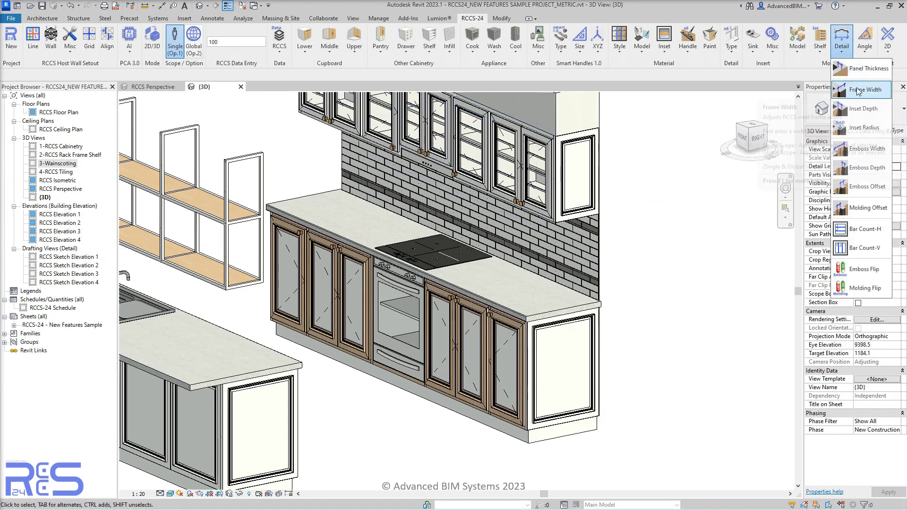
{"action": "left_click", "coordinate": [857, 91]}
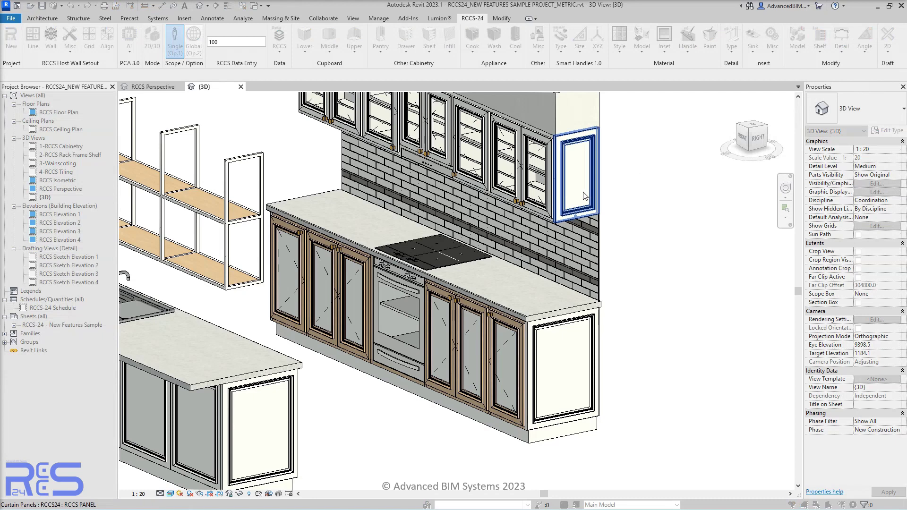
{"action": "left_click", "coordinate": [585, 196]}
{"action": "left_click", "coordinate": [570, 357]}
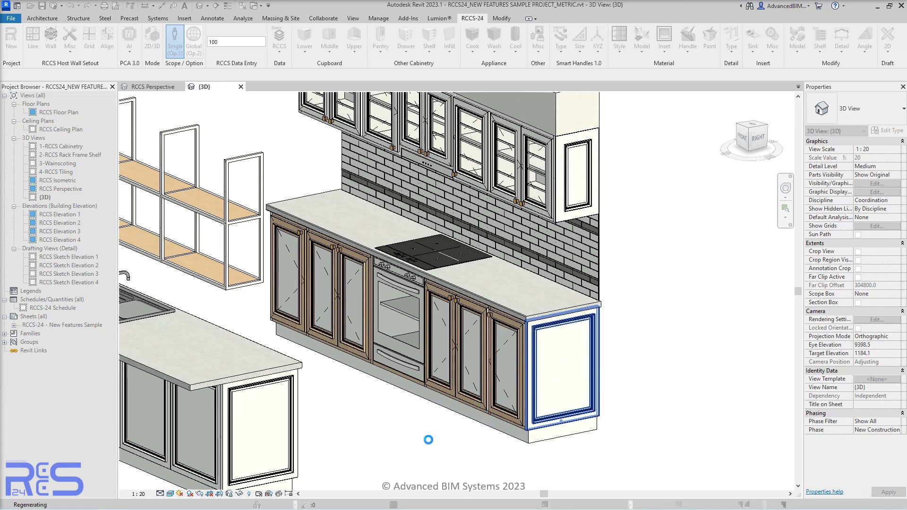
- From the kitchen's other side, apply frame width 100 to the remaining base cabinet end panel, then cancel
{"action": "middle_click_drag", "start_coordinate": [414, 428], "coordinate": [629, 392]}
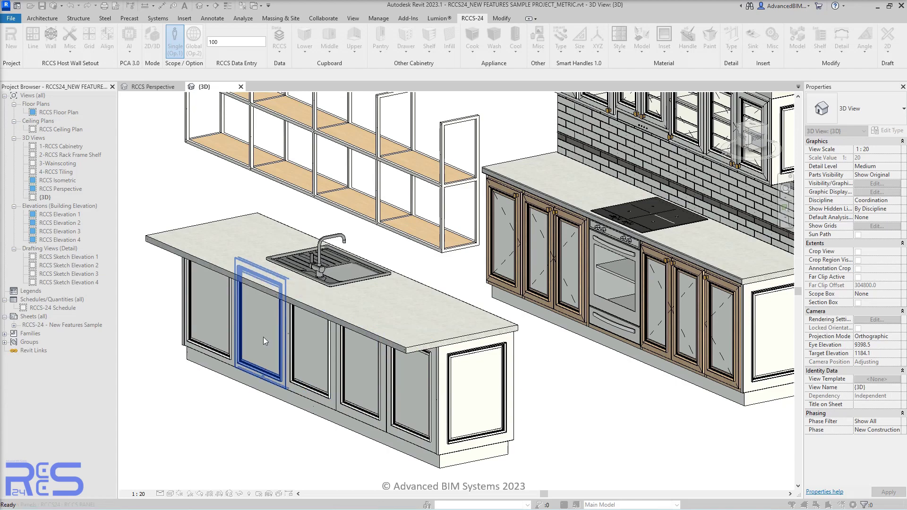
{"action": "middle_click_drag", "start_coordinate": [174, 316], "coordinate": [441, 347], "text": "shift"}
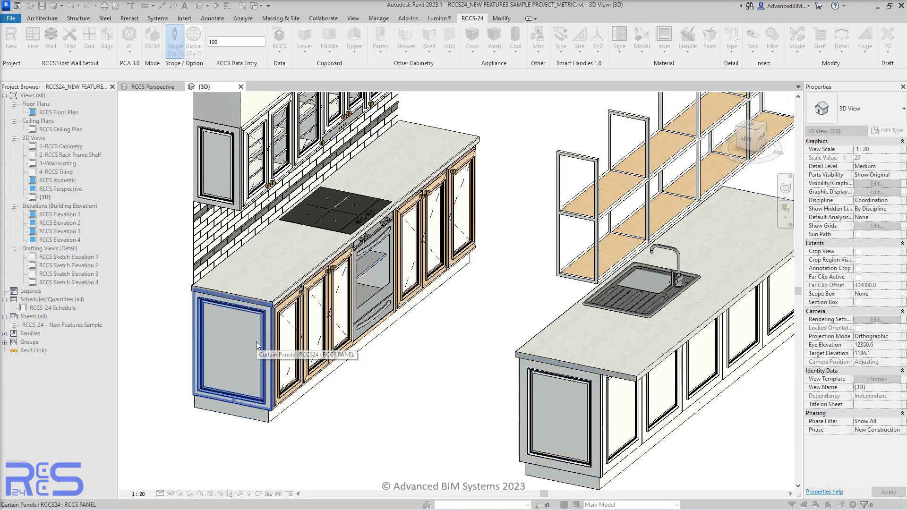
{"action": "left_click", "coordinate": [220, 183]}
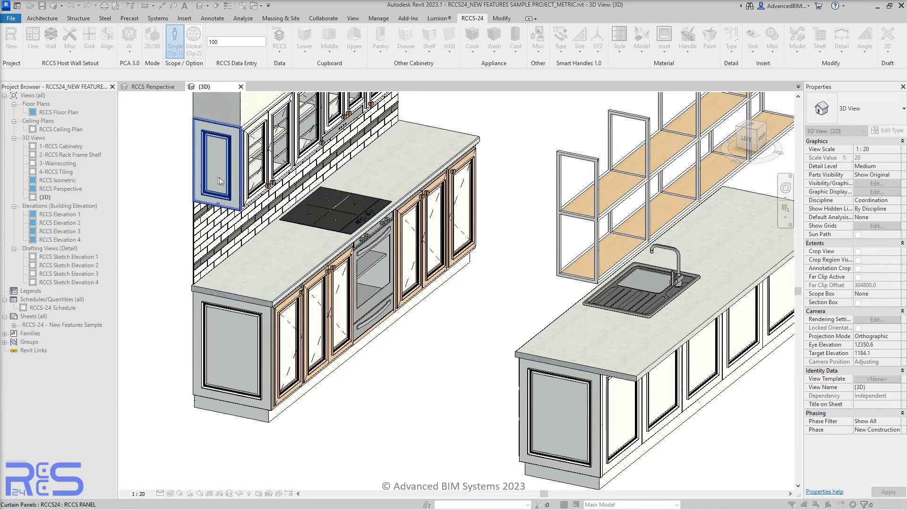
{"action": "right_click", "coordinate": [149, 171]}
{"action": "left_click", "coordinate": [162, 180]}
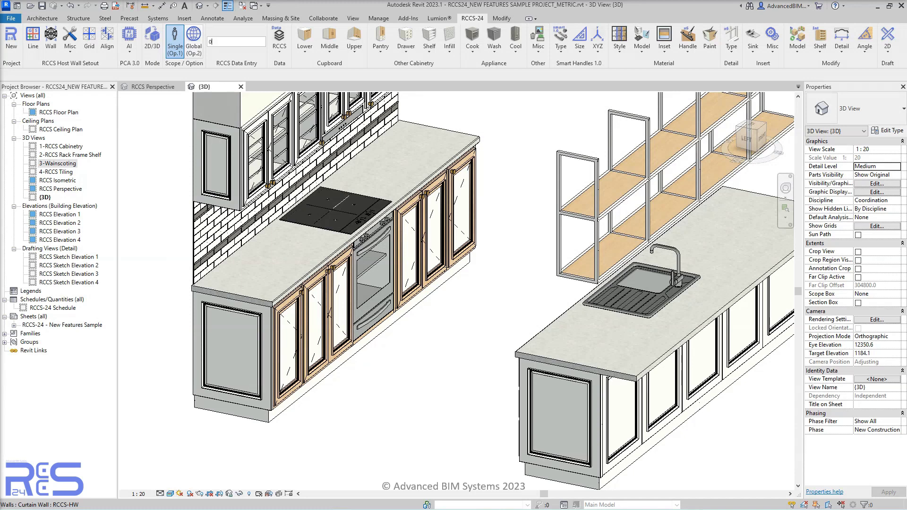
- Apply a depth of 0 to the three island door panels, then cancel and clear the selection
{"action": "left_click", "coordinate": [803, 53]}
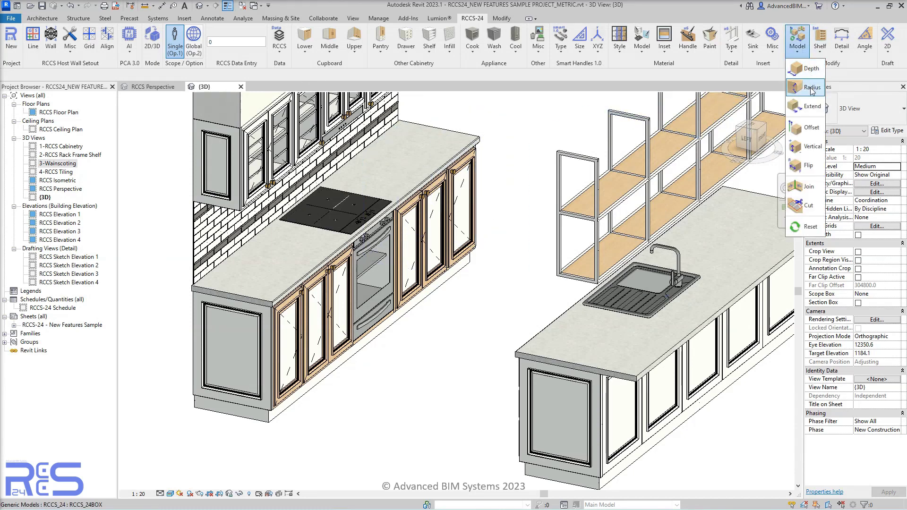
{"action": "left_click", "coordinate": [809, 69]}
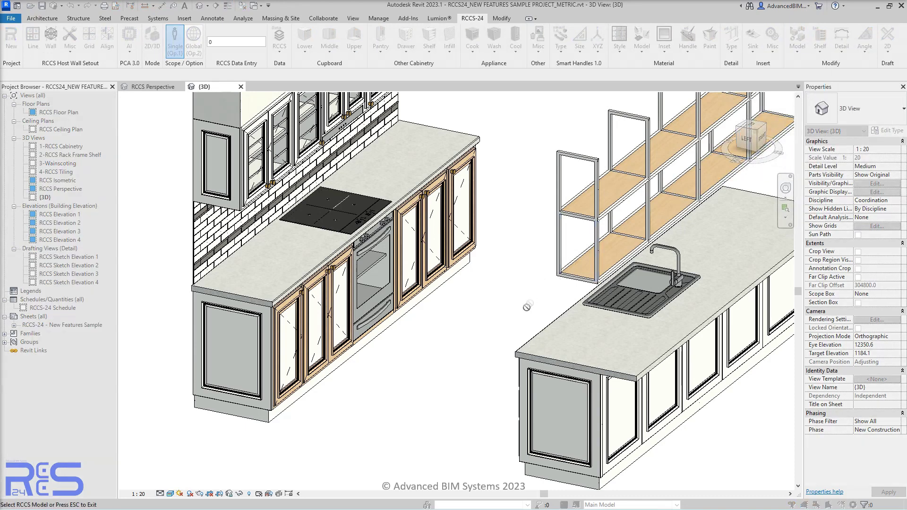
{"action": "middle_click_drag", "start_coordinate": [515, 322], "coordinate": [329, 255], "text": "shift"}
{"action": "scroll", "coordinate": [378, 307], "scroll_direction": "up", "scroll_amount": 3}
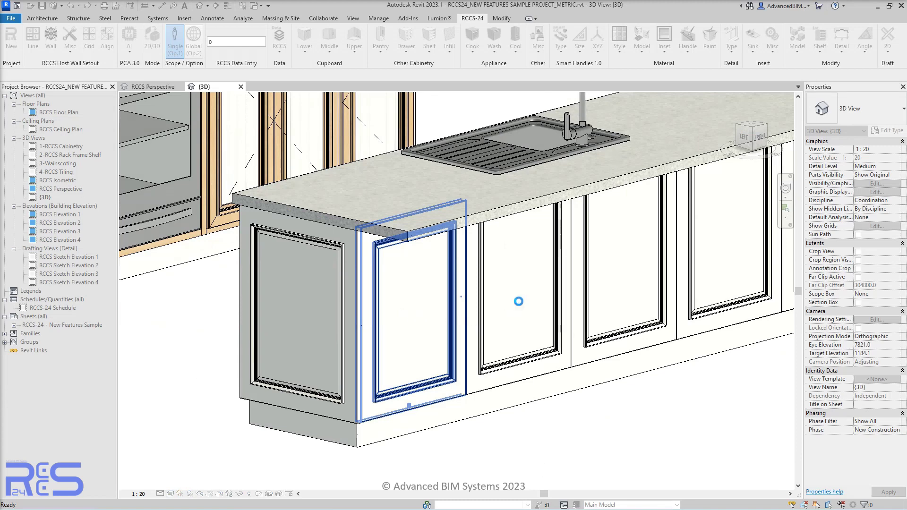
{"action": "left_click", "coordinate": [521, 305]}
{"action": "left_click", "coordinate": [584, 305]}
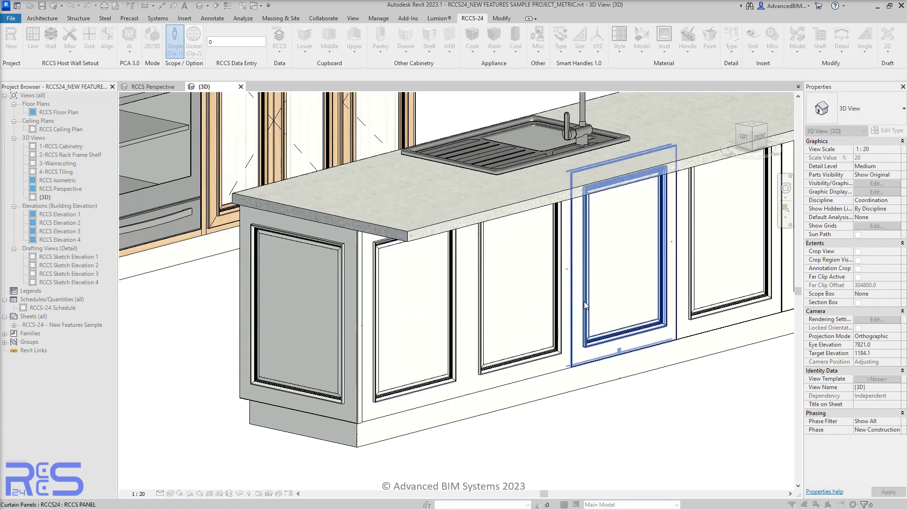
{"action": "middle_click_drag", "start_coordinate": [619, 288], "coordinate": [540, 271], "text": "shift"}
{"action": "left_click", "coordinate": [635, 268]}
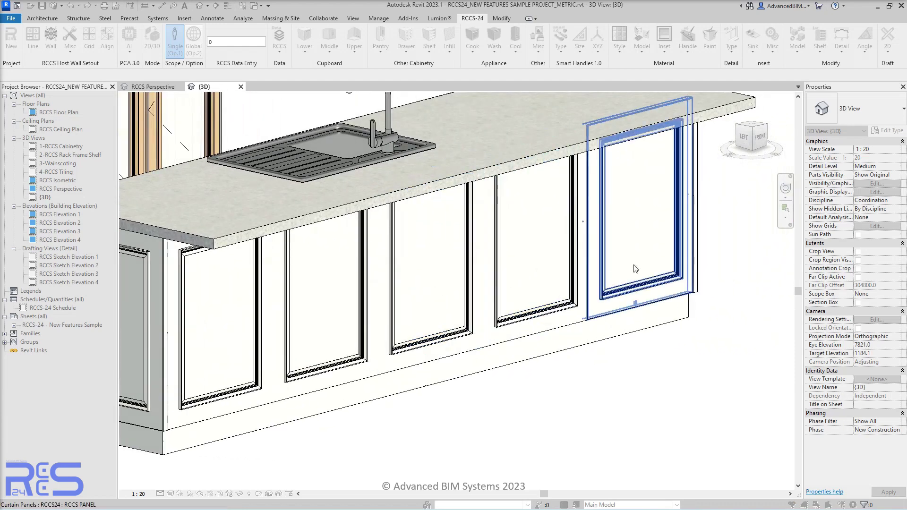
{"action": "right_click", "coordinate": [690, 347]}
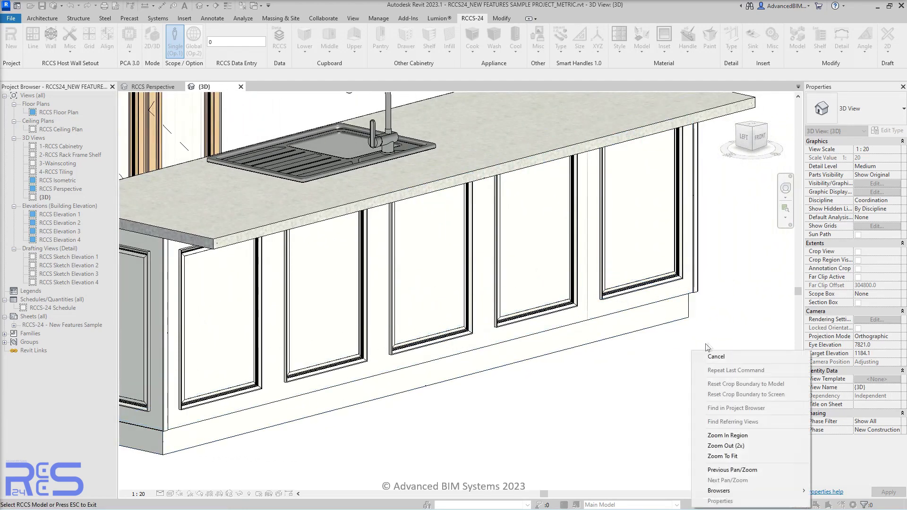
{"action": "left_click", "coordinate": [721, 359]}
{"action": "left_click", "coordinate": [723, 361]}
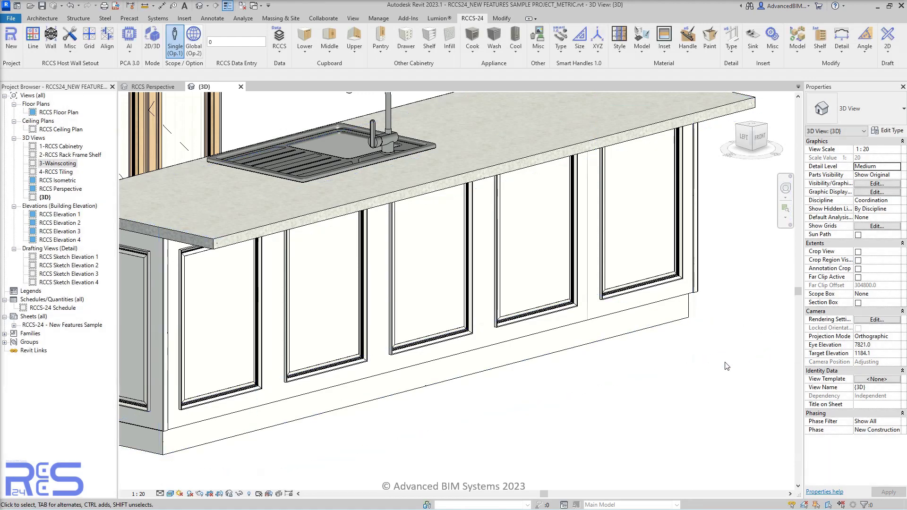
- Zoom to fit the kitchen and give the wall cabinet panel an inset depth of 10
{"action": "key", "text": "z"}
{"action": "key", "text": "f"}
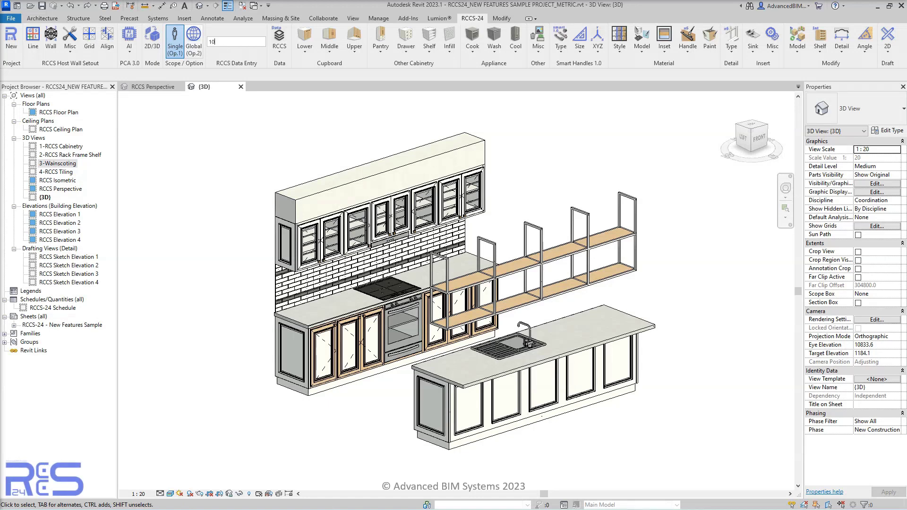
{"action": "left_click", "coordinate": [840, 51]}
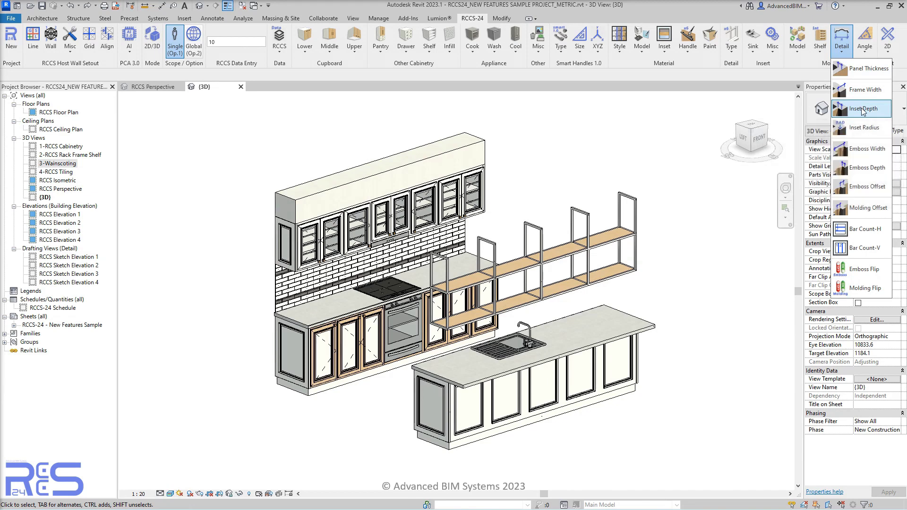
{"action": "left_click", "coordinate": [862, 109]}
{"action": "scroll", "coordinate": [268, 269], "scroll_direction": "up", "scroll_amount": 5}
{"action": "scroll", "coordinate": [264, 218], "scroll_direction": "up", "scroll_amount": 3}
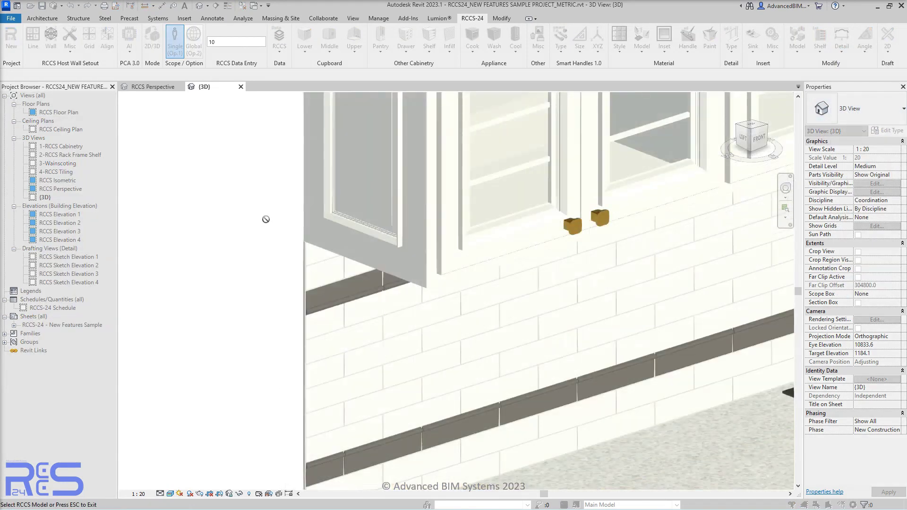
{"action": "left_click", "coordinate": [361, 183]}
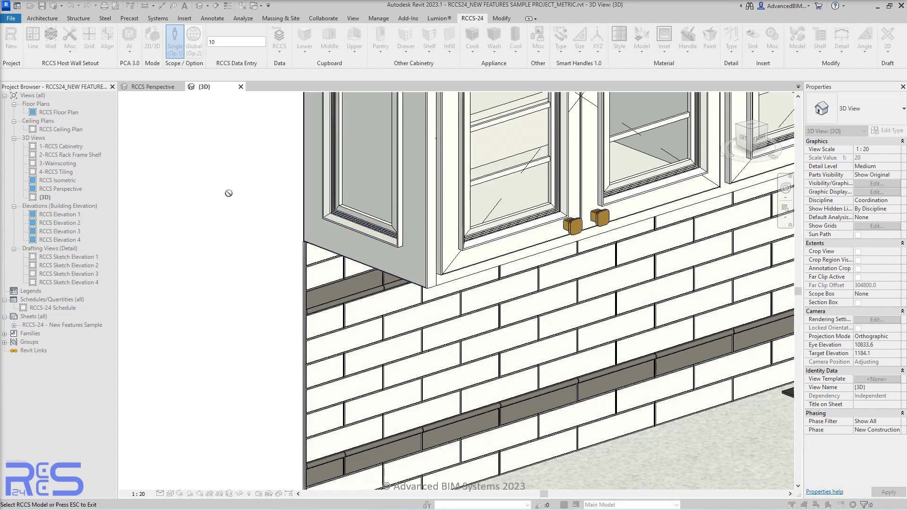
- Give the base cabinet end panel an inset depth of 10, then bring the sink island into view
{"action": "scroll", "coordinate": [230, 196], "scroll_direction": "down", "scroll_amount": 3}
{"action": "middle_click_drag", "start_coordinate": [229, 197], "coordinate": [169, 137]}
{"action": "left_click", "coordinate": [261, 277]}
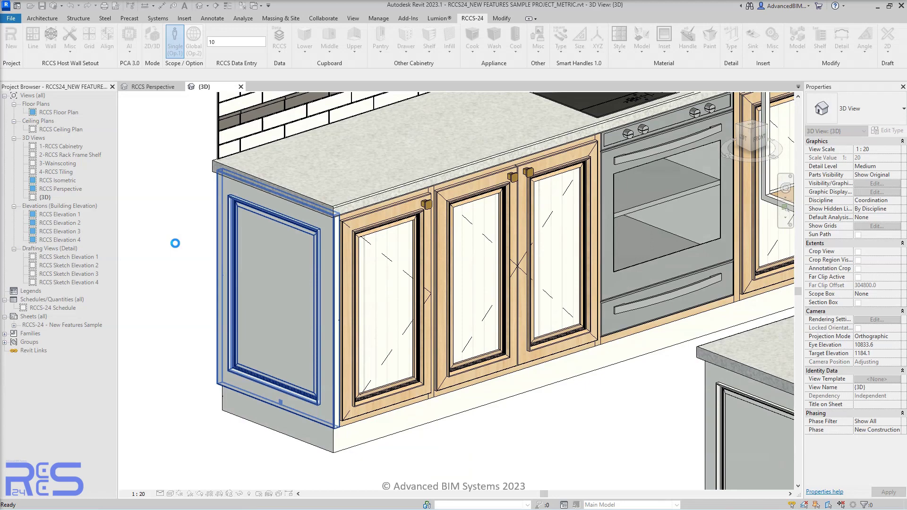
{"action": "scroll", "coordinate": [169, 231], "scroll_direction": "down", "scroll_amount": 3}
{"action": "middle_click_drag", "start_coordinate": [379, 337], "coordinate": [347, 370]}
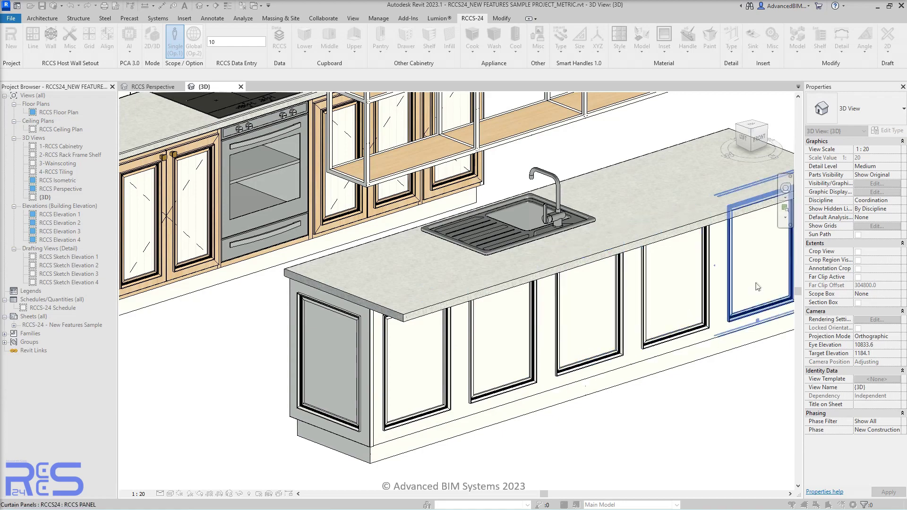
{"action": "middle_click_drag", "start_coordinate": [730, 400], "coordinate": [713, 397]}
{"action": "scroll", "coordinate": [714, 397], "scroll_direction": "down", "scroll_amount": 5}
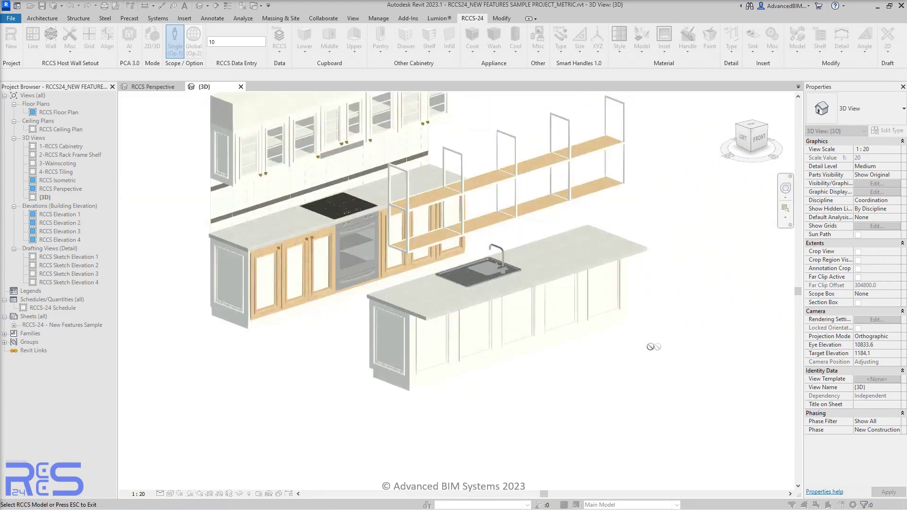
{"action": "middle_click_drag", "start_coordinate": [543, 364], "coordinate": [449, 338], "text": "shift"}
{"action": "scroll", "coordinate": [449, 338], "scroll_direction": "up", "scroll_amount": 4}
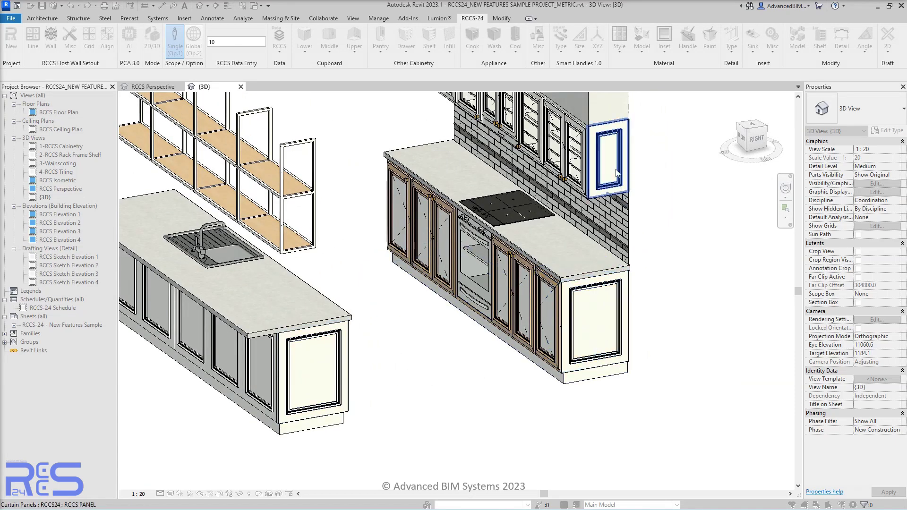
- End the inset depth command and apply Wood-V to the island's end panel and a door panel
{"action": "right_click", "coordinate": [651, 166]}
{"action": "left_click", "coordinate": [667, 173]}
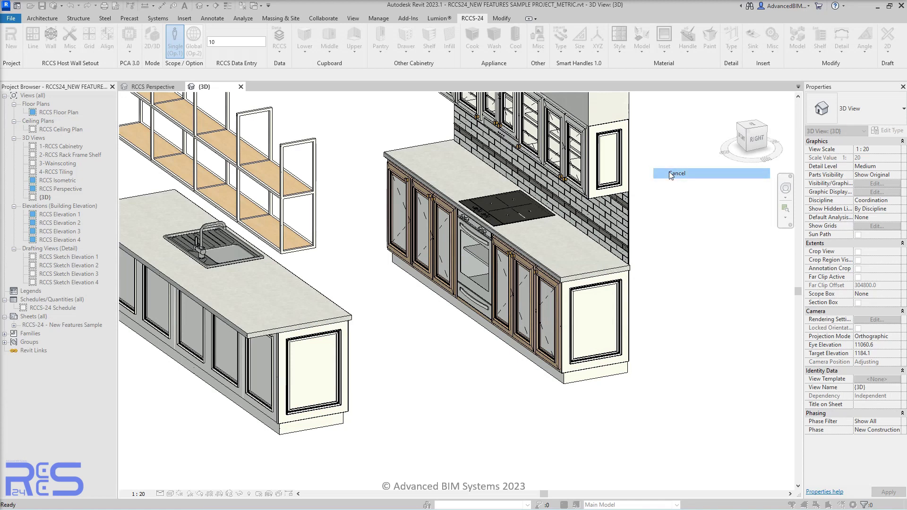
{"action": "left_click", "coordinate": [642, 51]}
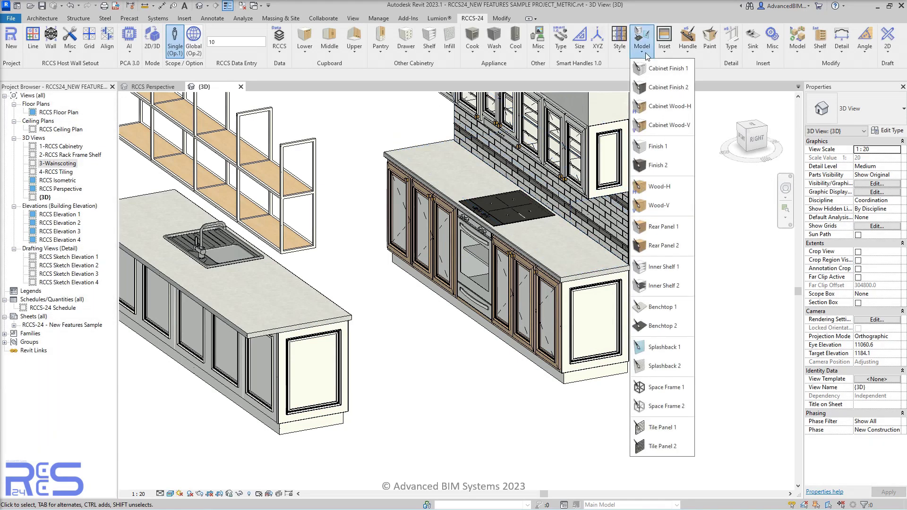
{"action": "left_click", "coordinate": [657, 206]}
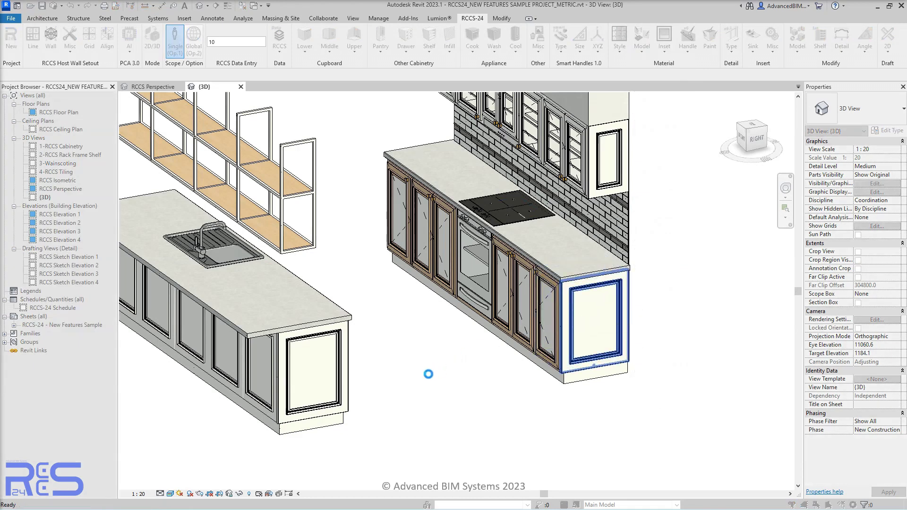
{"action": "middle_click_drag", "start_coordinate": [427, 373], "coordinate": [511, 407]}
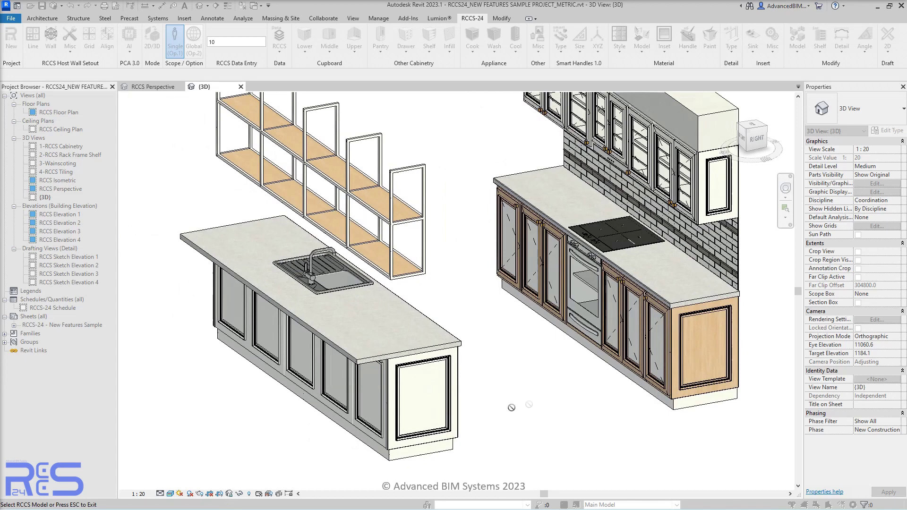
{"action": "left_click", "coordinate": [386, 404]}
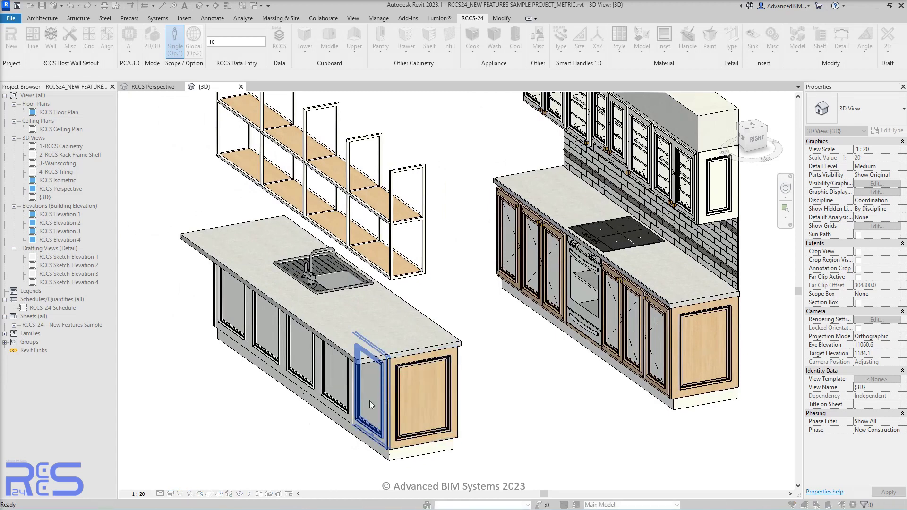
{"action": "left_click", "coordinate": [337, 385]}
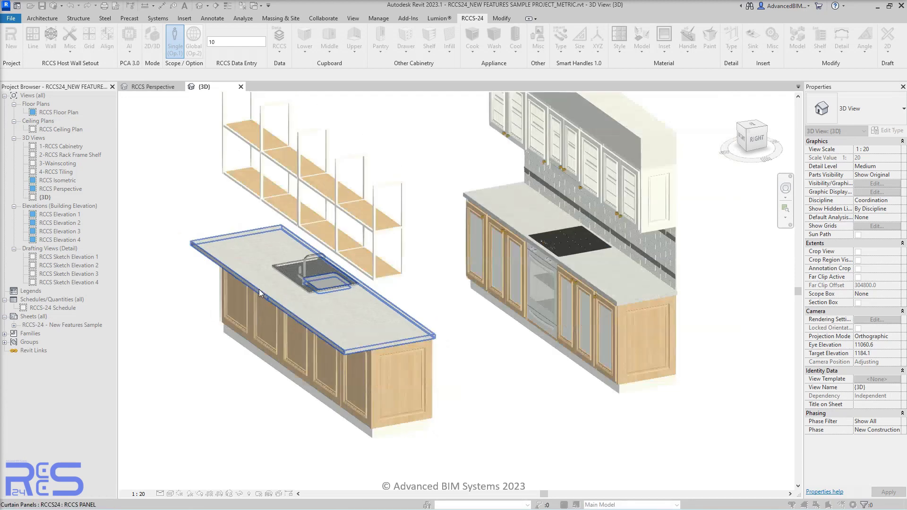
- From the island's other side, switch its end panel and the left run's end door to Wood-V
{"action": "middle_click_drag", "start_coordinate": [222, 304], "coordinate": [454, 377], "text": "shift"}
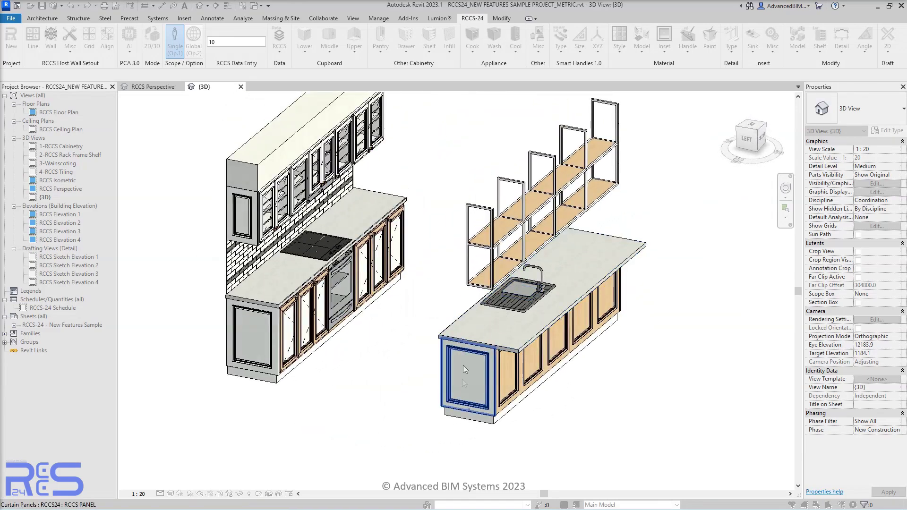
{"action": "left_click", "coordinate": [460, 398]}
{"action": "left_click", "coordinate": [258, 344]}
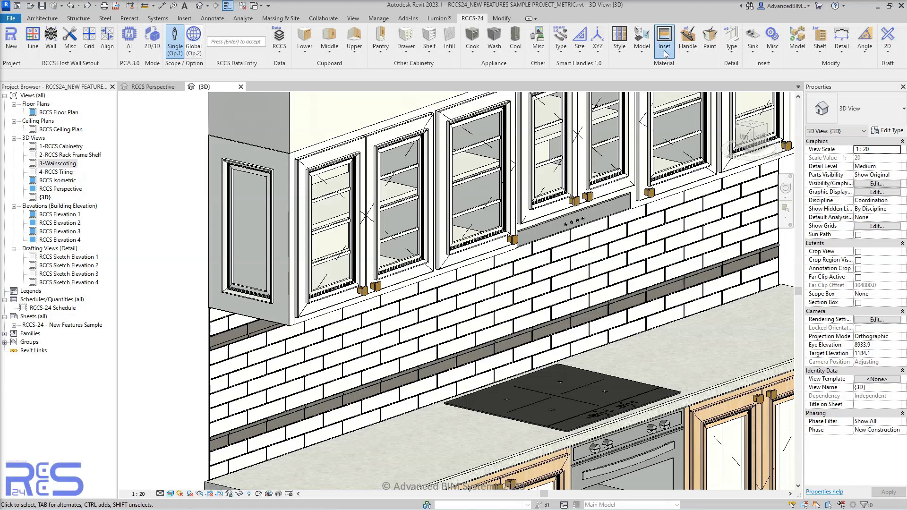
- Apply the Finish 1 Boards inset to the left wall cabinet and base cabinet end panels
{"action": "left_click", "coordinate": [665, 53]}
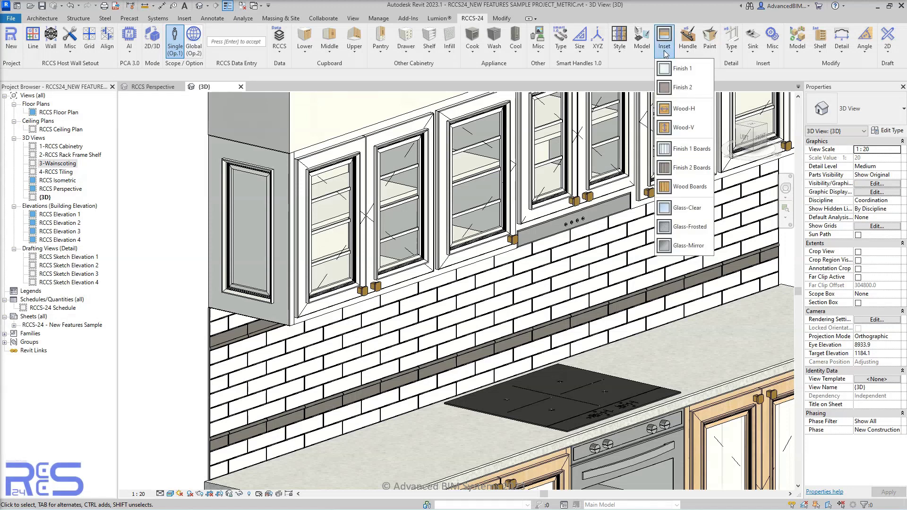
{"action": "left_click", "coordinate": [682, 149]}
{"action": "left_click", "coordinate": [259, 217]}
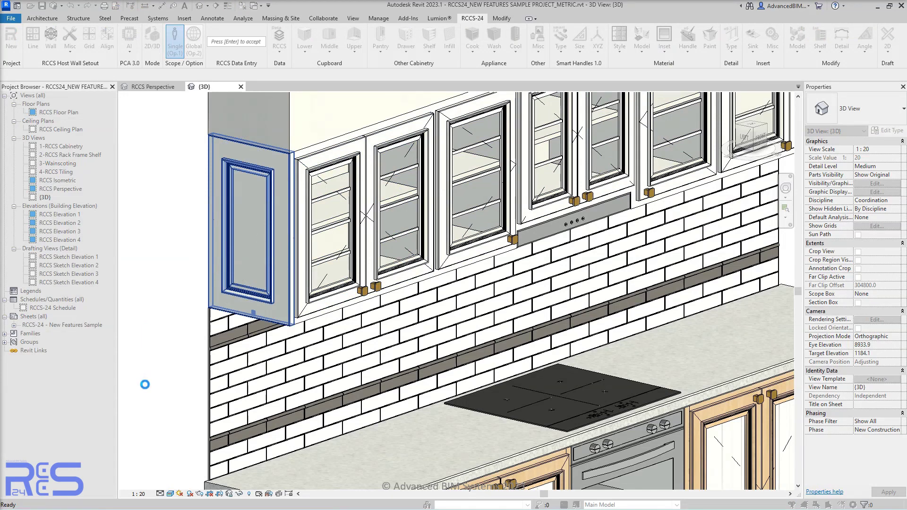
{"action": "middle_click_drag", "start_coordinate": [154, 367], "coordinate": [128, 97]}
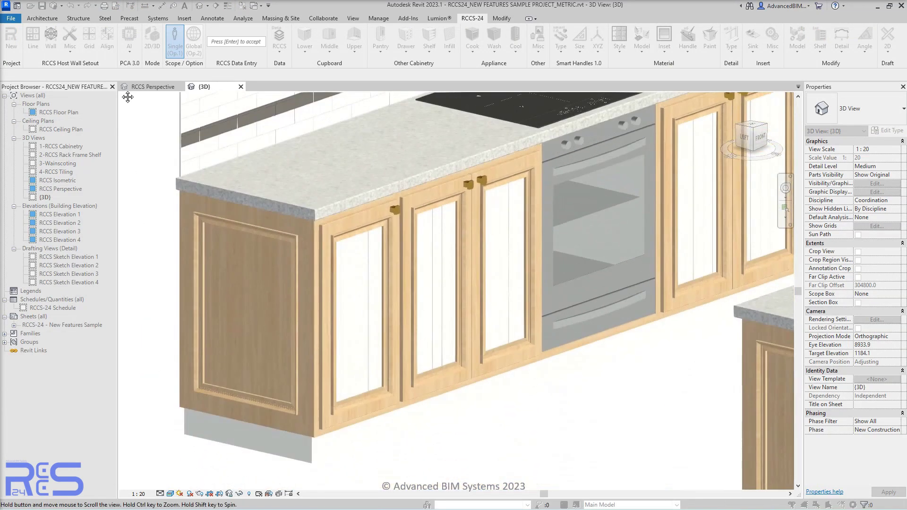
{"action": "left_click", "coordinate": [217, 255]}
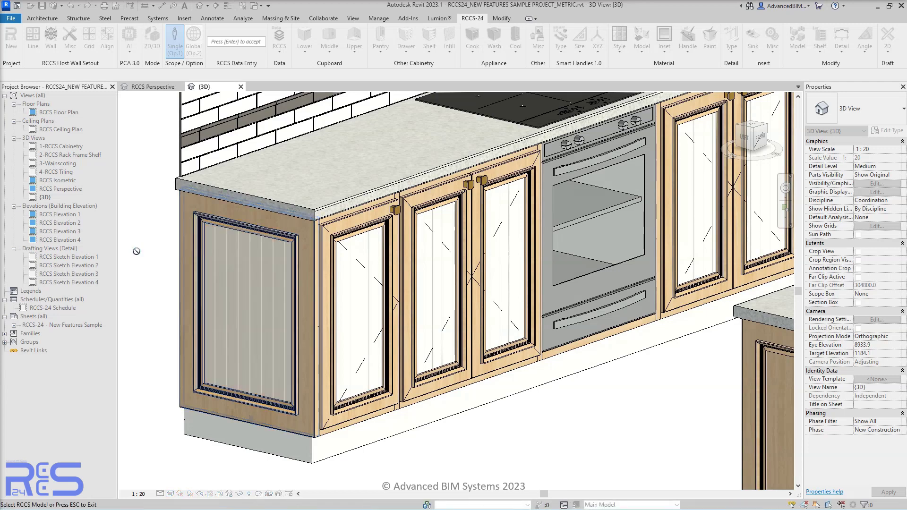
{"action": "scroll", "coordinate": [136, 251], "scroll_direction": "down", "scroll_amount": 2}
{"action": "middle_click_drag", "start_coordinate": [392, 374], "coordinate": [183, 355]}
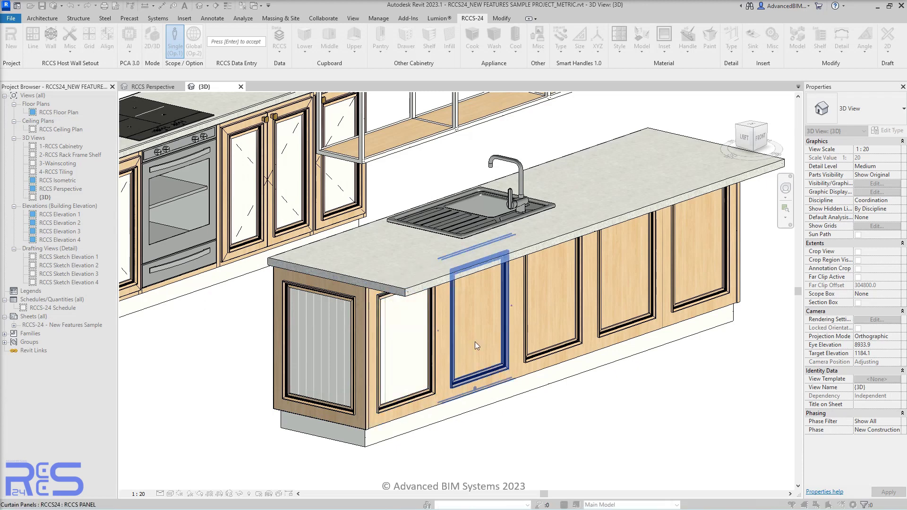
- Give the five island doors and the corner cabinet's end panel the Finish 1 Boards finish
{"action": "left_click", "coordinate": [474, 341]}
{"action": "left_click", "coordinate": [560, 321]}
{"action": "left_click", "coordinate": [620, 304]}
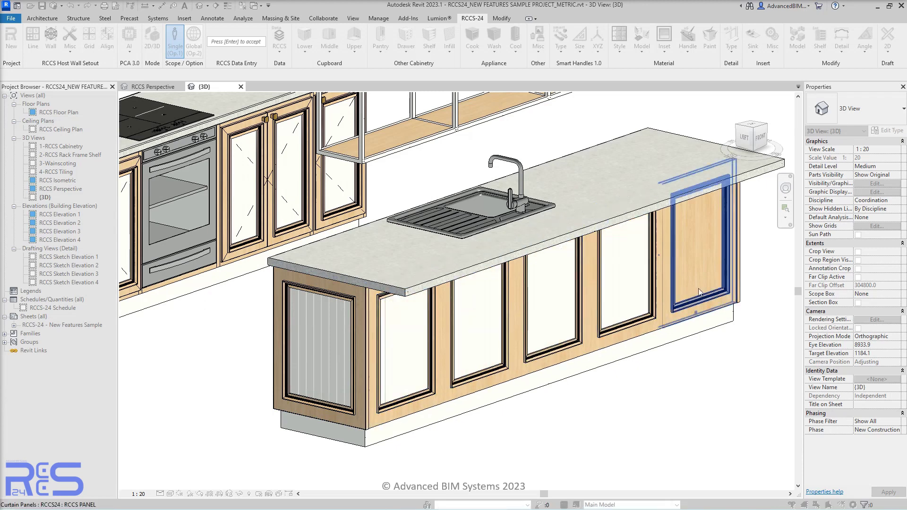
{"action": "left_click", "coordinate": [713, 307]}
{"action": "middle_click_drag", "start_coordinate": [745, 370], "coordinate": [514, 369], "text": "shift"}
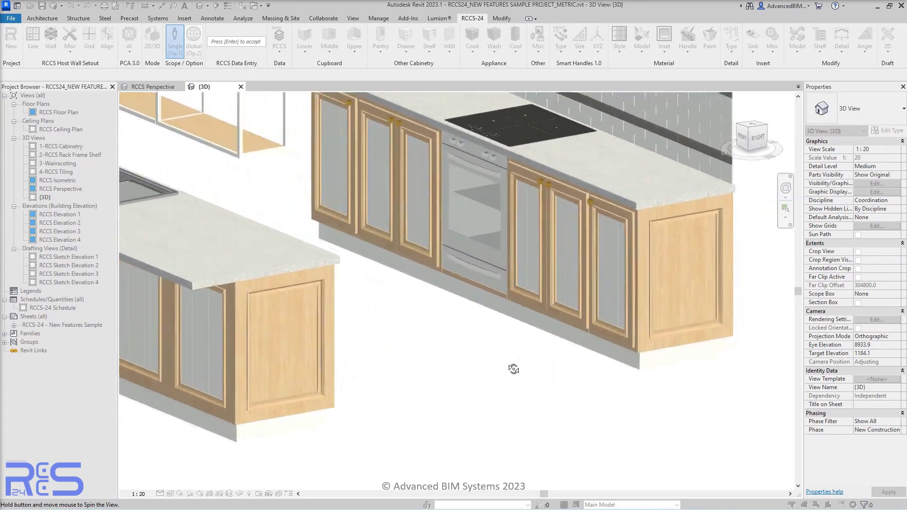
{"action": "left_click", "coordinate": [290, 346]}
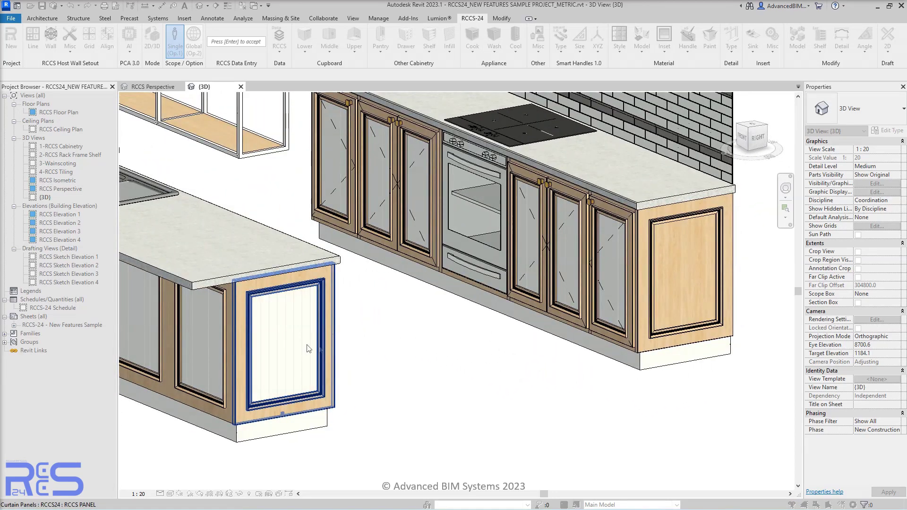
{"action": "left_click", "coordinate": [628, 343]}
- Pan up to the backsplash and upper cabinets, then cancel the finish-picking command
{"action": "middle_click_drag", "start_coordinate": [689, 310], "coordinate": [505, 349]}
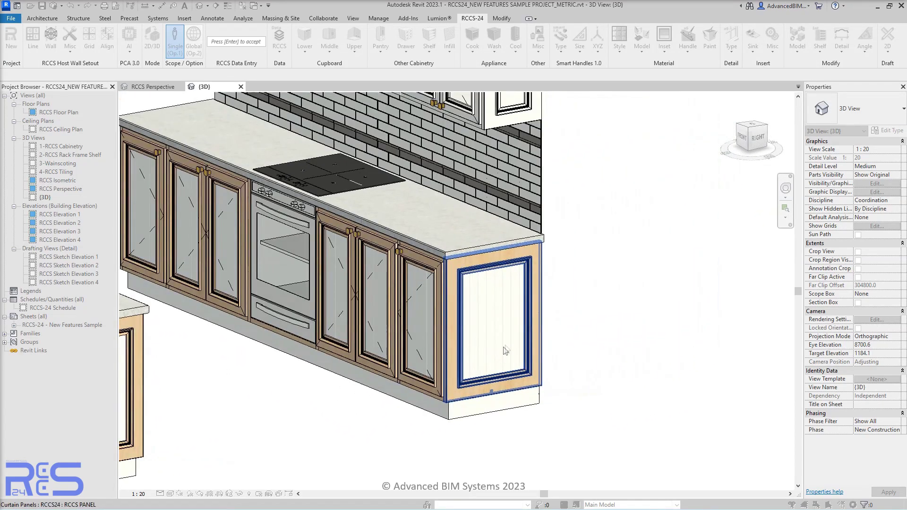
{"action": "scroll", "coordinate": [504, 350], "scroll_direction": "up", "scroll_amount": 3}
{"action": "scroll", "coordinate": [619, 142], "scroll_direction": "up", "scroll_amount": 2}
{"action": "middle_click_drag", "start_coordinate": [619, 142], "coordinate": [591, 460]}
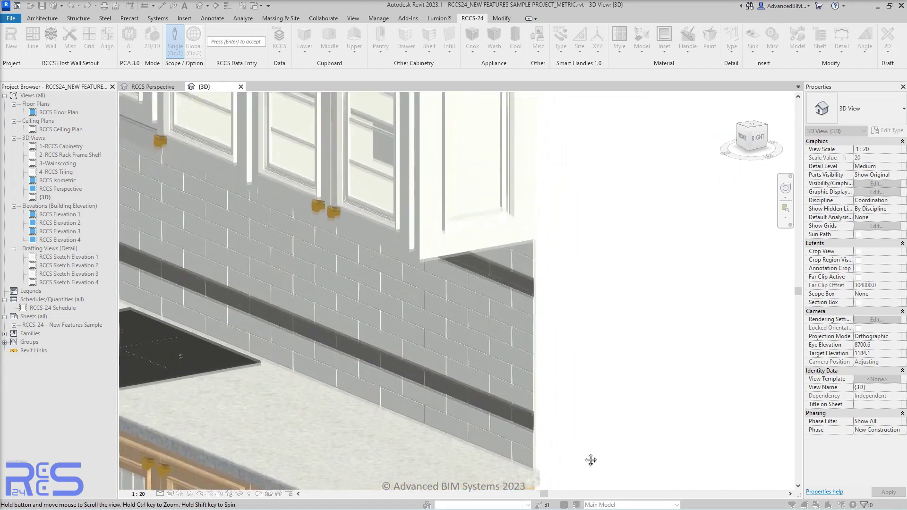
{"action": "middle_click_drag", "start_coordinate": [604, 239], "coordinate": [605, 333]}
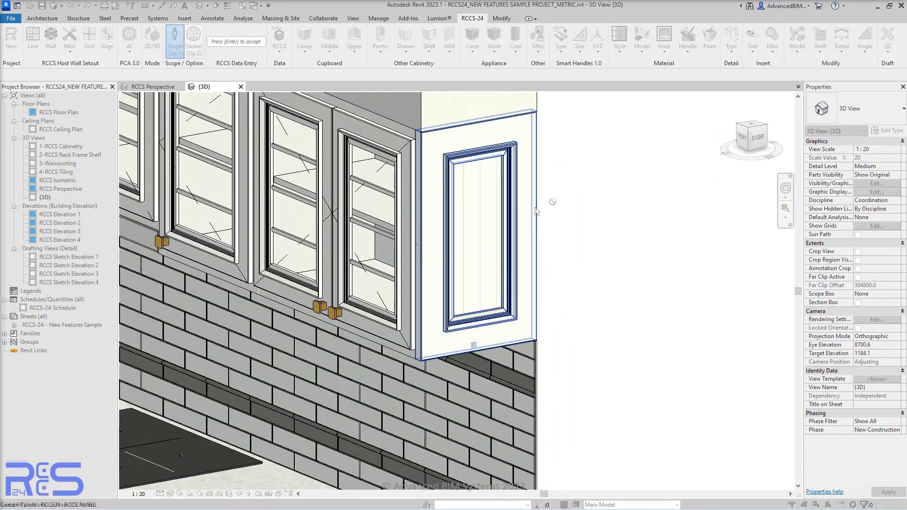
{"action": "right_click", "coordinate": [632, 194]}
{"action": "left_click", "coordinate": [655, 208]}
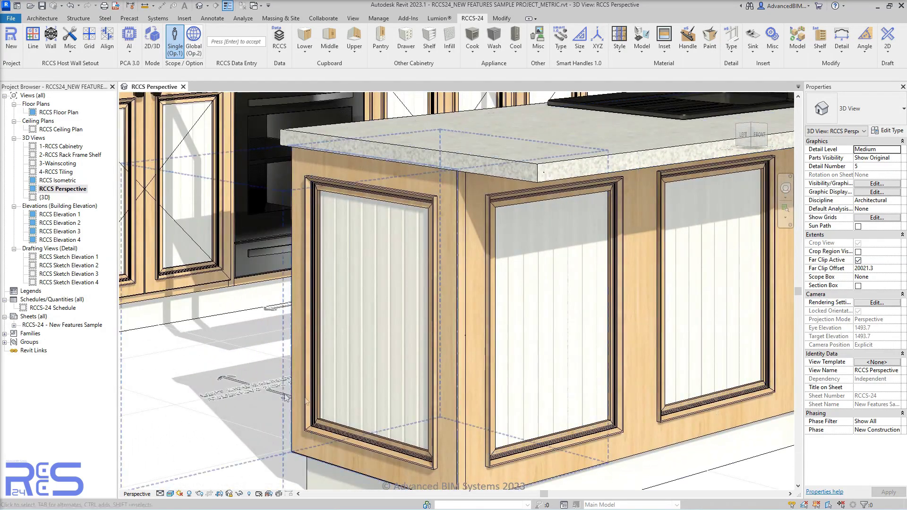
{"action": "middle_click_drag", "start_coordinate": [167, 364], "coordinate": [168, 366], "text": "shift"}
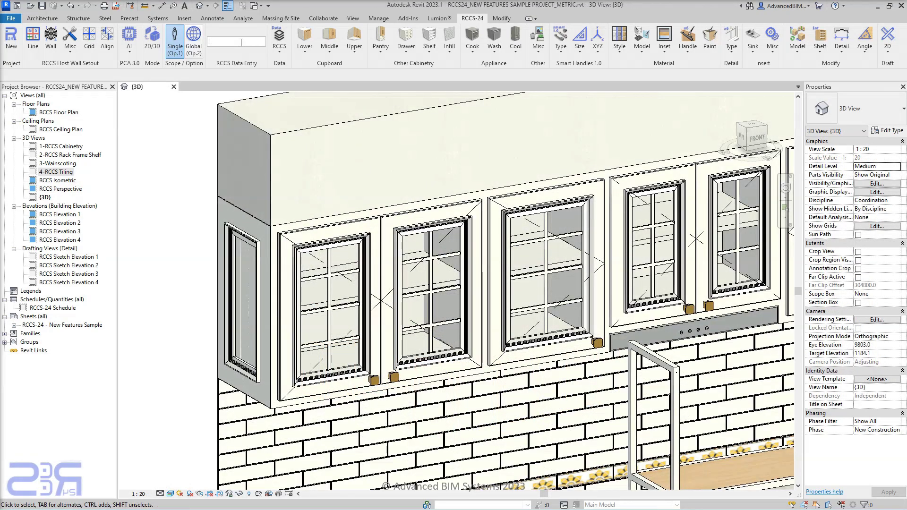
- Set Bar Count-V to 0 on the two double glazed cabinets and the single glazed cabinet
{"action": "left_click", "coordinate": [241, 42]}
{"action": "type", "text": "0"}
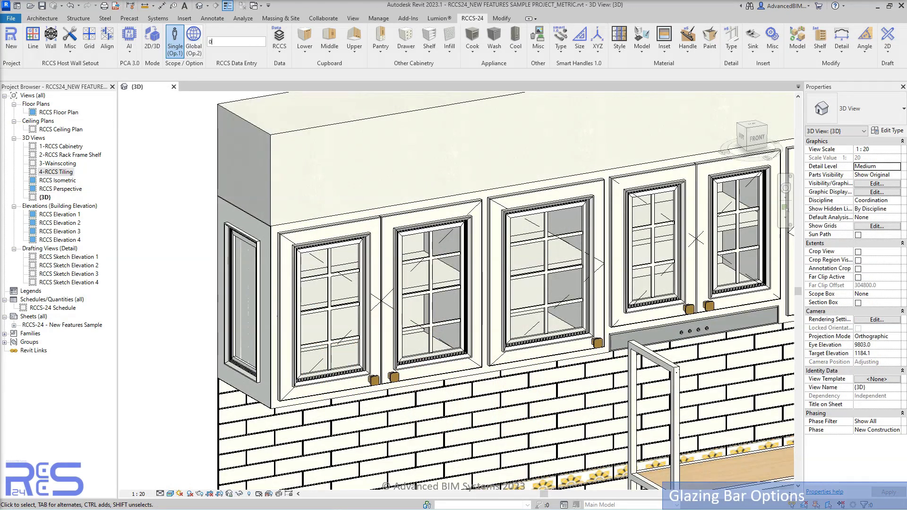
{"action": "left_click", "coordinate": [852, 56]}
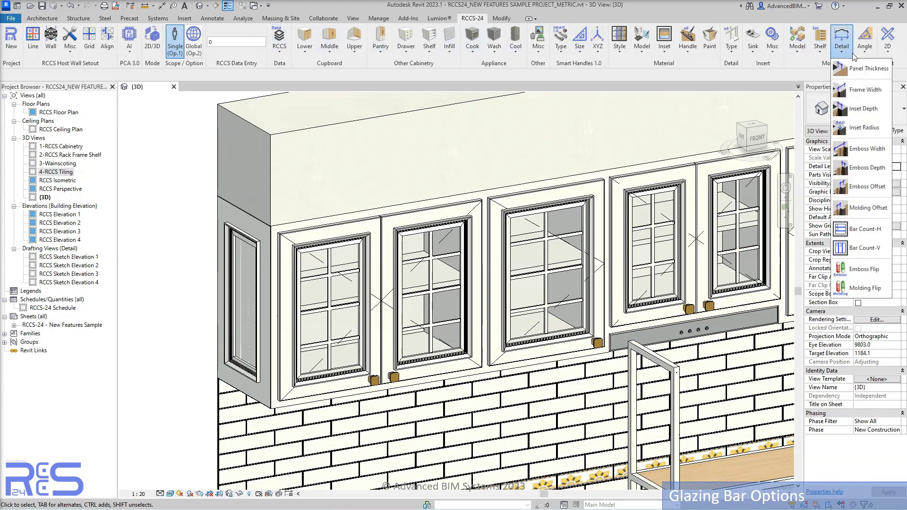
{"action": "left_click", "coordinate": [863, 249]}
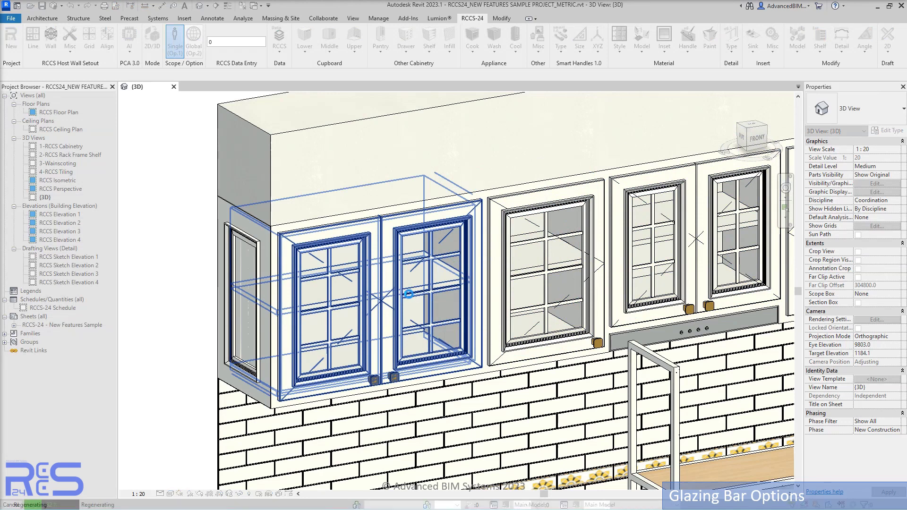
{"action": "left_click", "coordinate": [408, 294]}
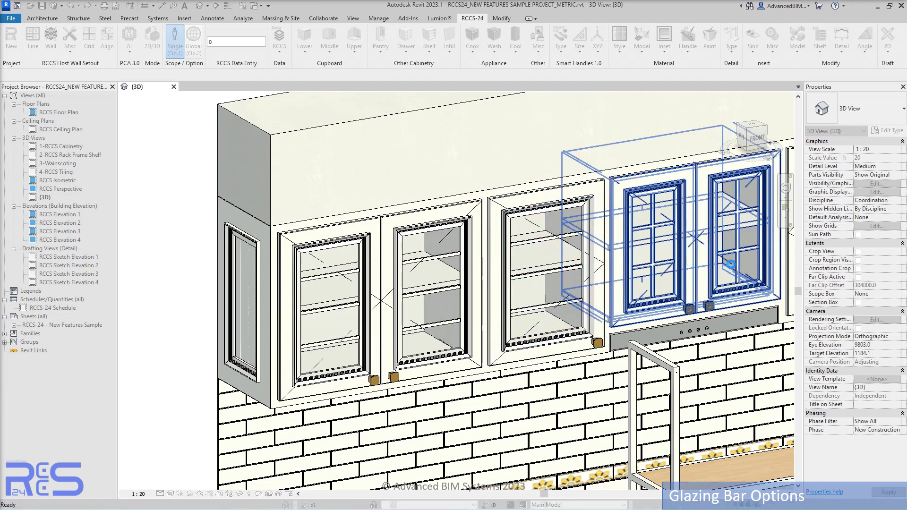
{"action": "left_click", "coordinate": [730, 264]}
{"action": "middle_click_drag", "start_coordinate": [730, 263], "coordinate": [498, 287]}
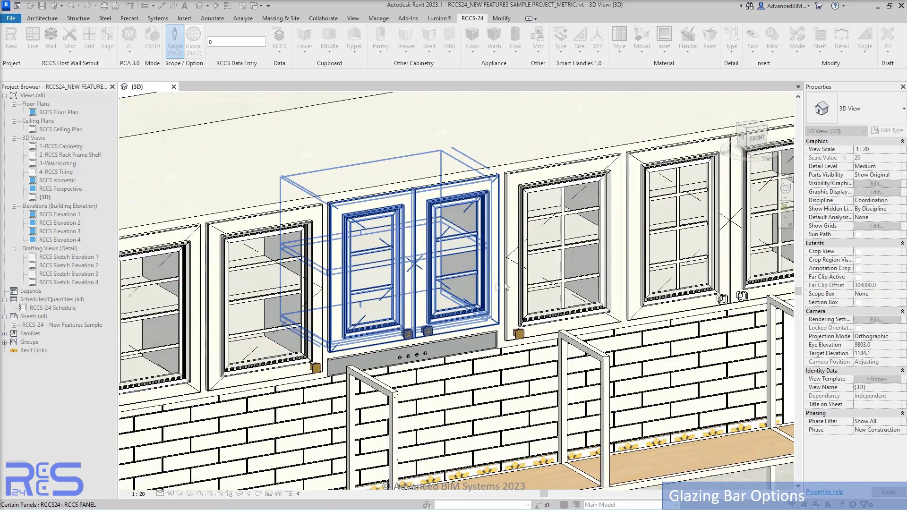
{"action": "left_click", "coordinate": [550, 268]}
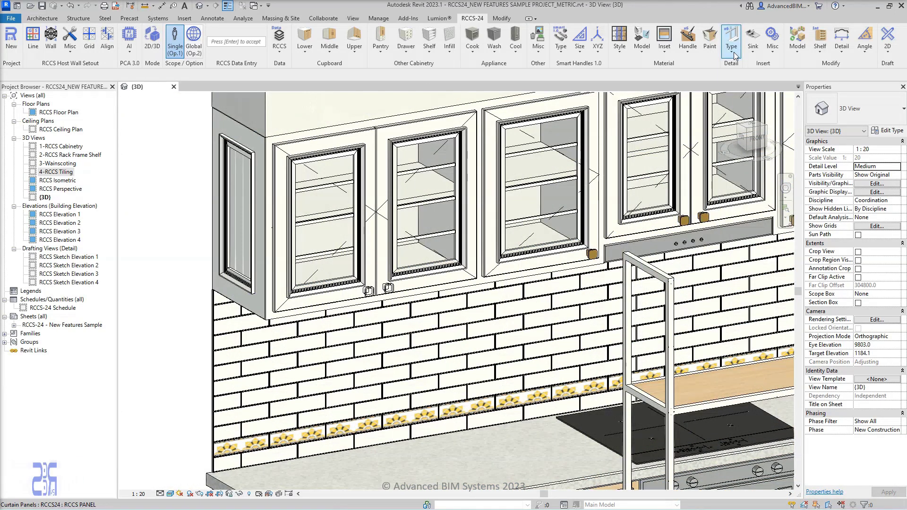
{"action": "left_click", "coordinate": [736, 55]}
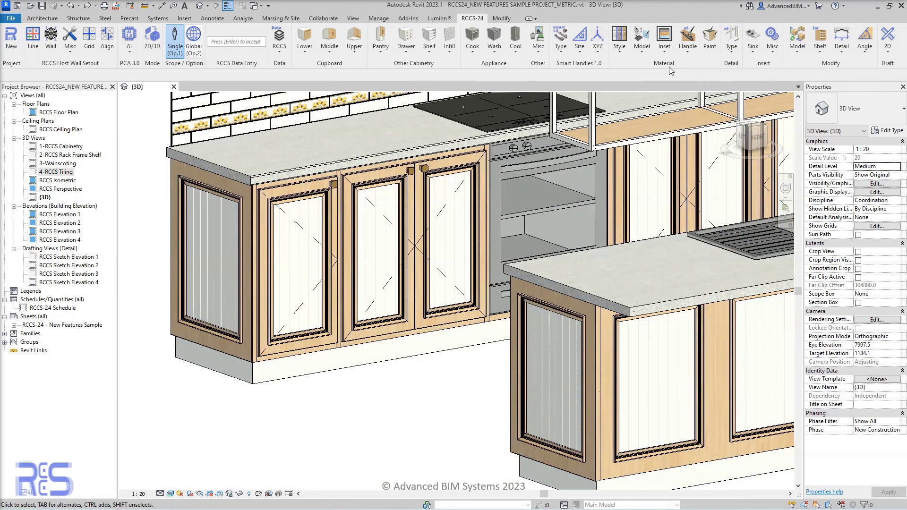
- Apply the Wood Boards inset material to the base-run end panel and the island's end panel
{"action": "left_click", "coordinate": [666, 57]}
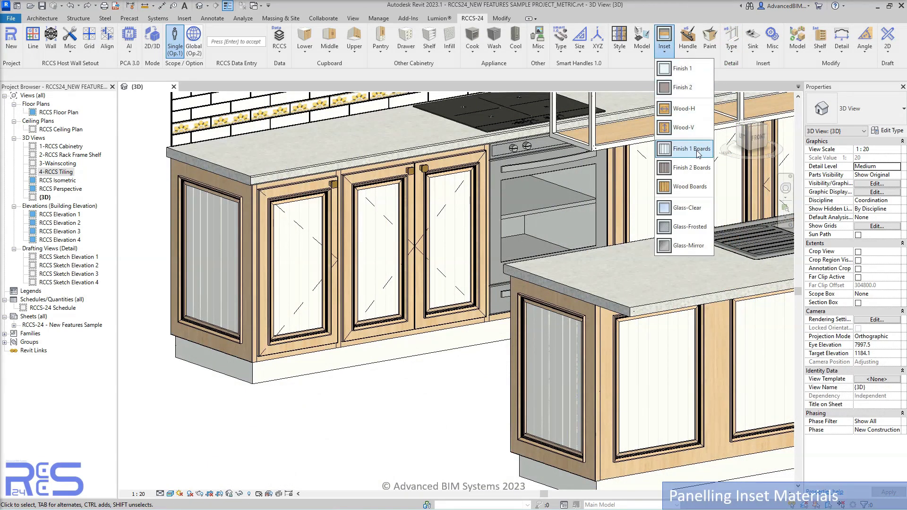
{"action": "left_click", "coordinate": [690, 187]}
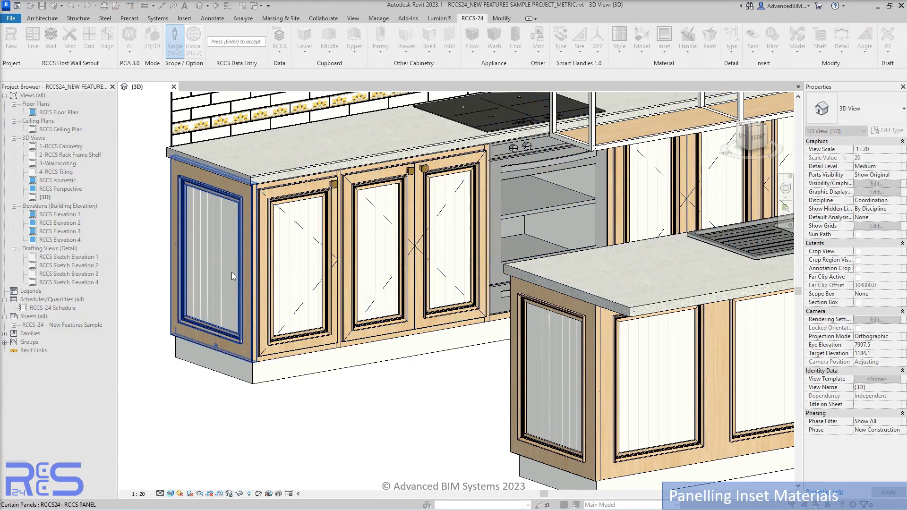
{"action": "left_click", "coordinate": [231, 273]}
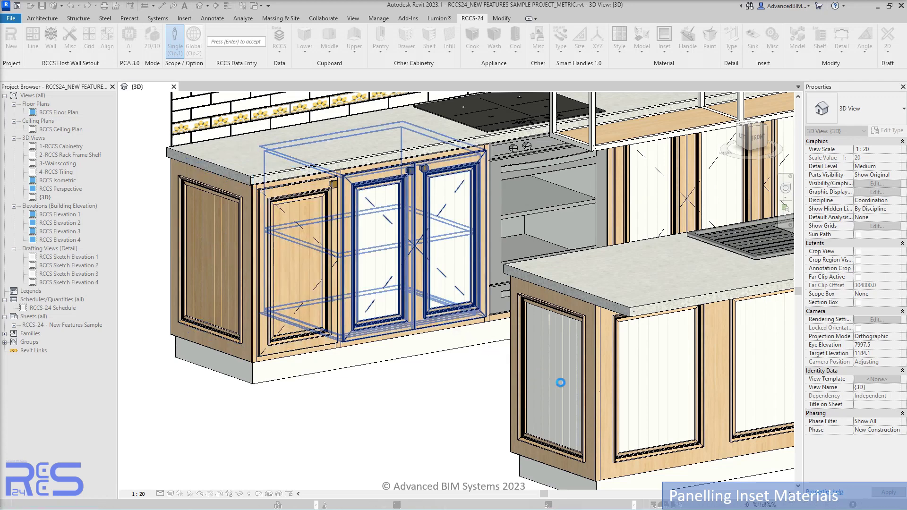
{"action": "left_click", "coordinate": [561, 383]}
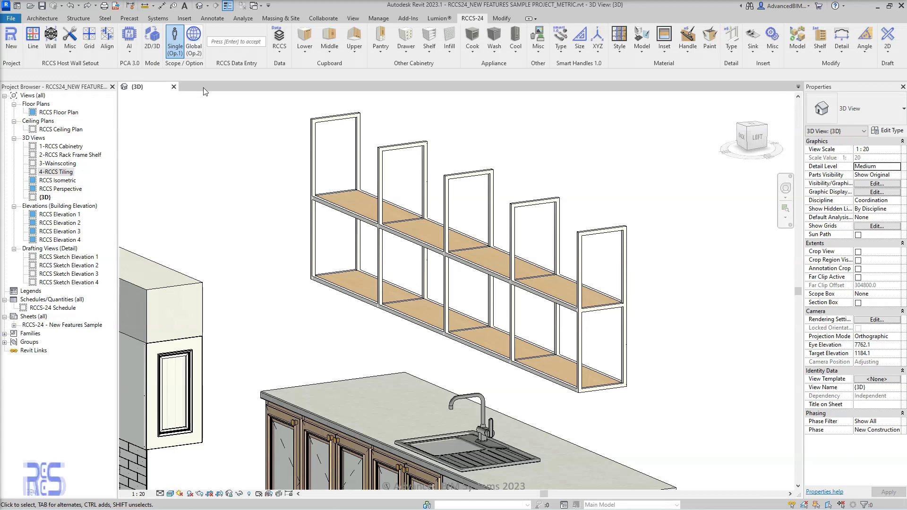
- Make material changes apply to all parts and give the rack shelf frame Space Frame 2
{"action": "left_click", "coordinate": [197, 54]}
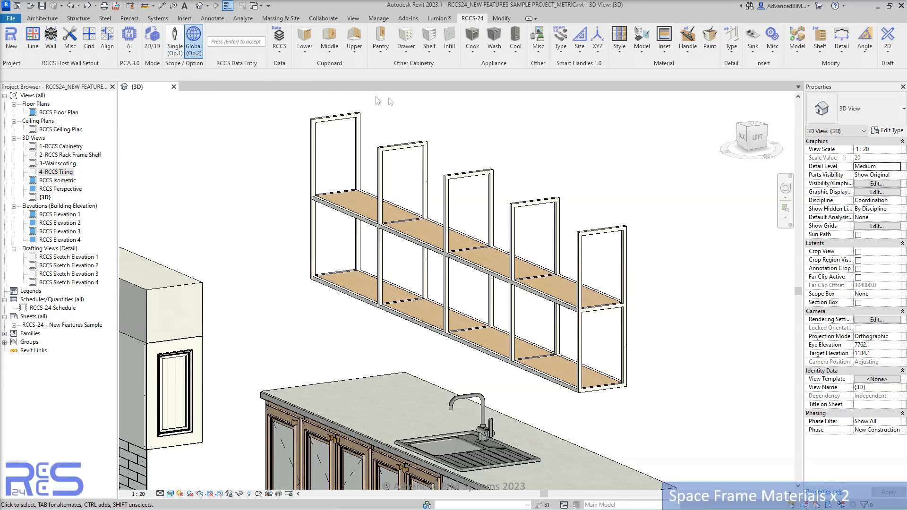
{"action": "left_click", "coordinate": [649, 57]}
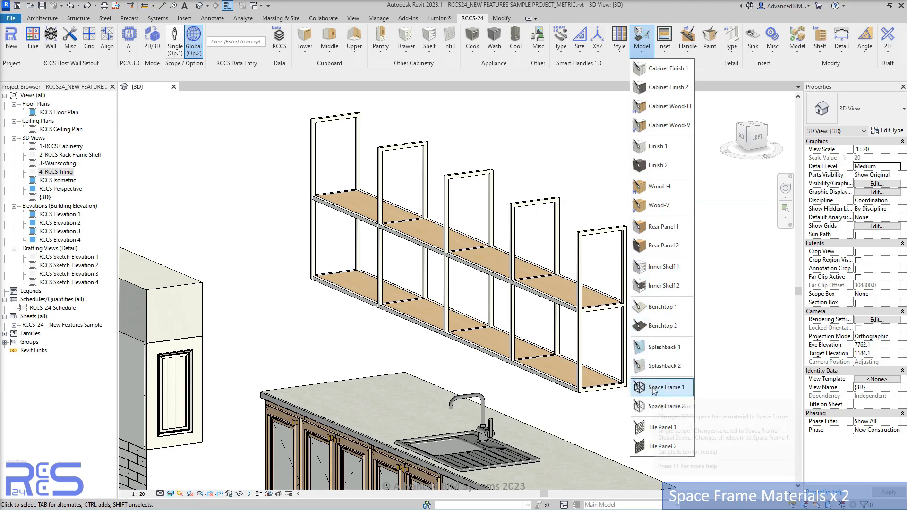
{"action": "left_click", "coordinate": [658, 386]}
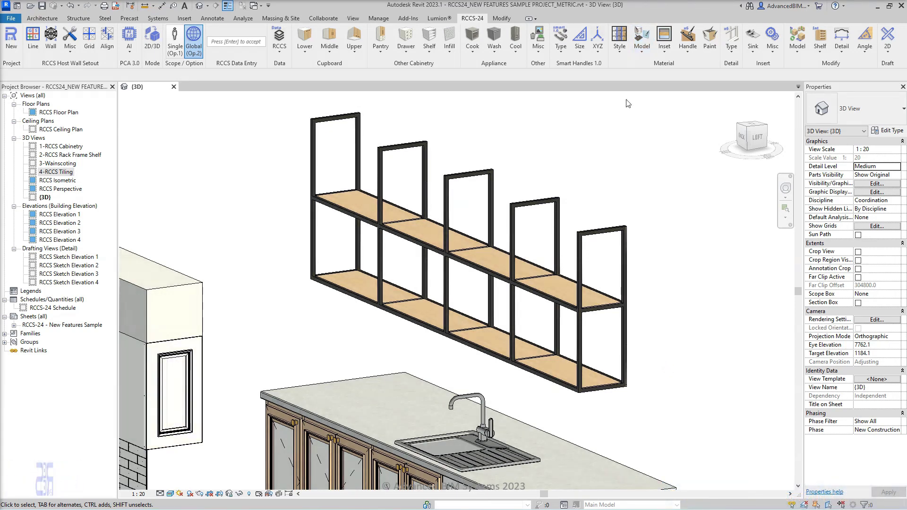
{"action": "left_click", "coordinate": [641, 40]}
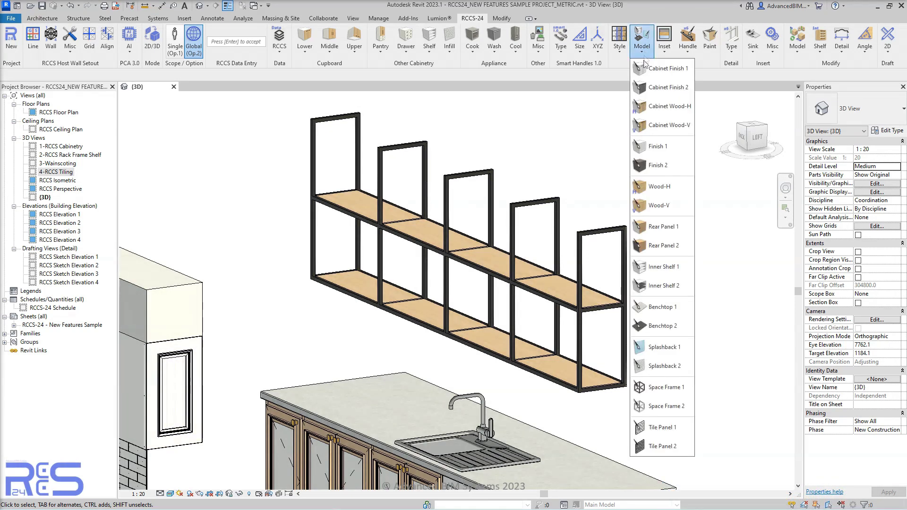
{"action": "left_click", "coordinate": [677, 407]}
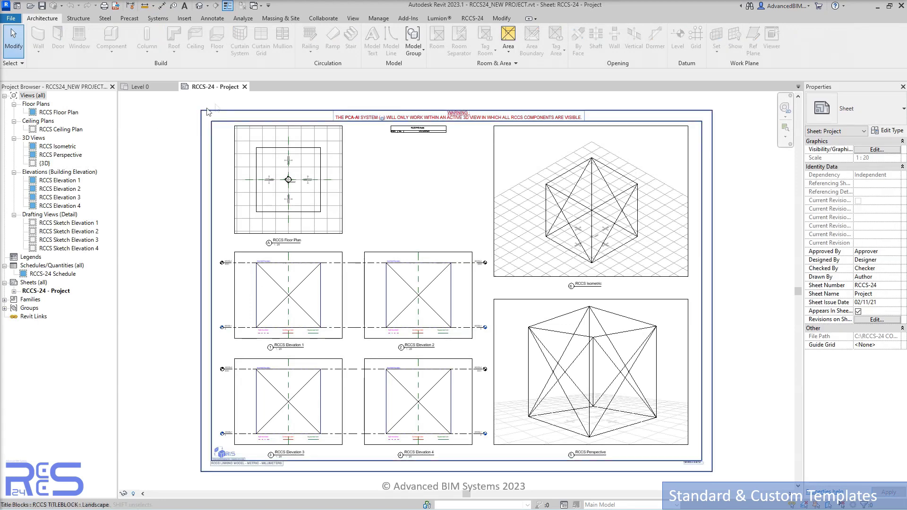
- Close the new project, set scope to Global (Op.2), and create a new project from the custom template
{"action": "left_click", "coordinate": [243, 88]}
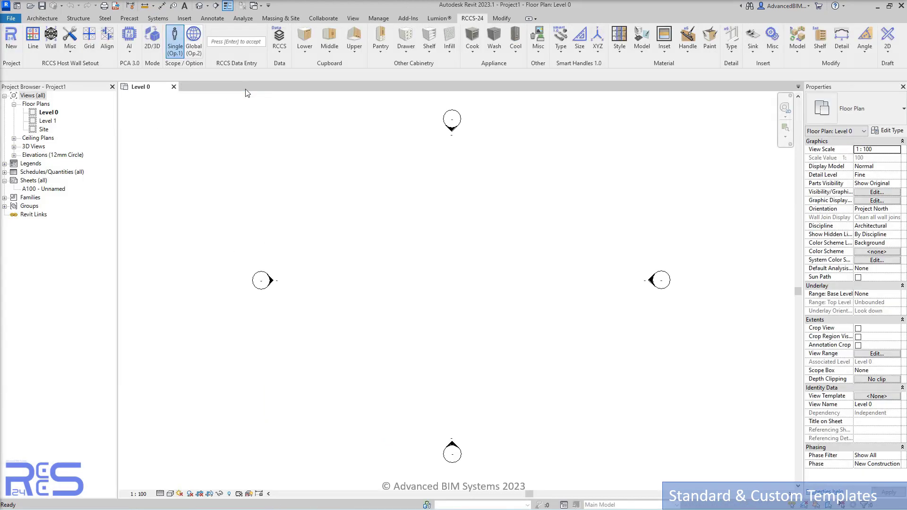
{"action": "left_click", "coordinate": [193, 41]}
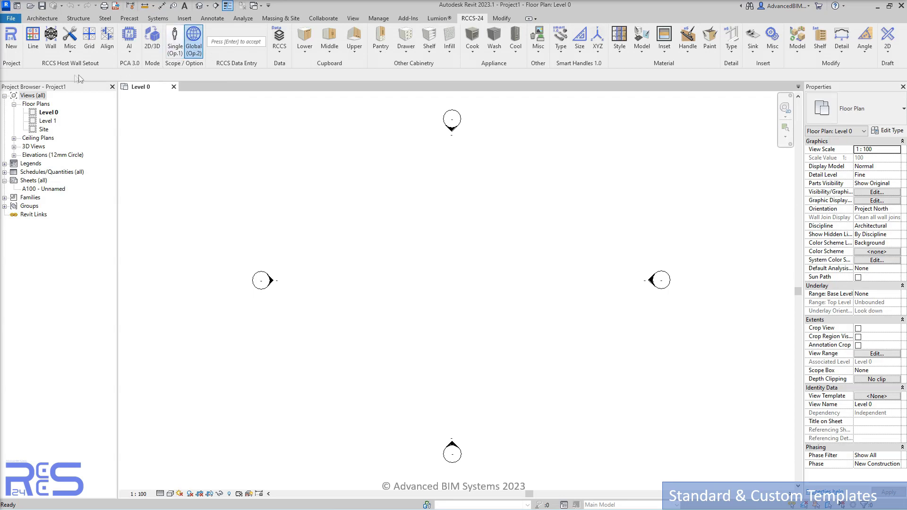
{"action": "left_click", "coordinate": [10, 48]}
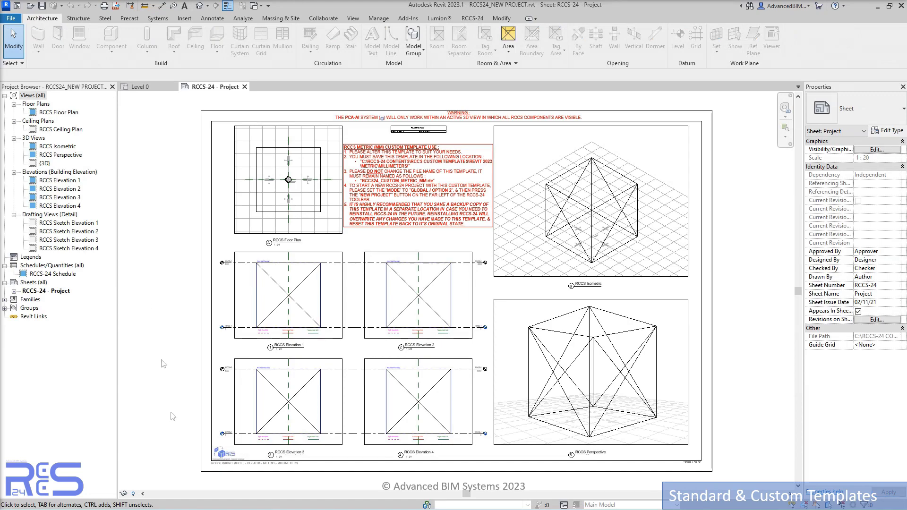
{"action": "scroll", "coordinate": [240, 480], "scroll_direction": "up", "scroll_amount": 6}
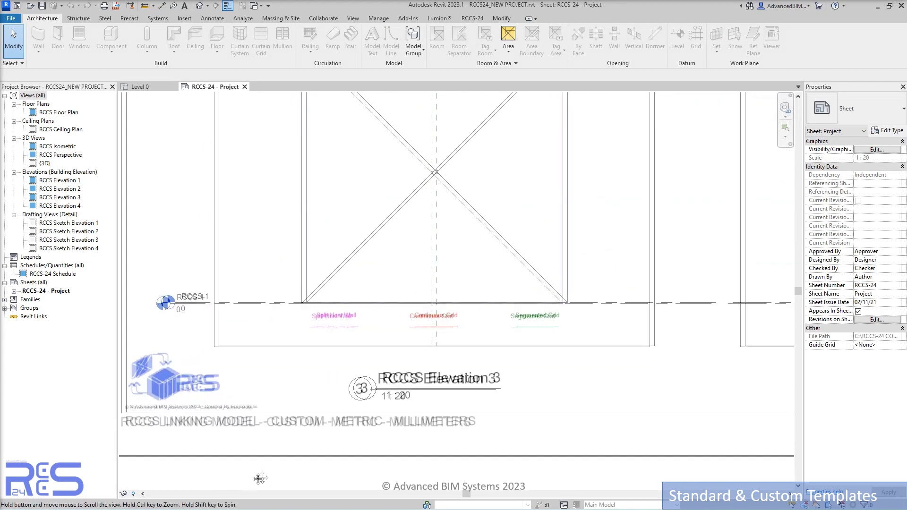
{"action": "middle_click_drag", "start_coordinate": [260, 478], "coordinate": [320, 474]}
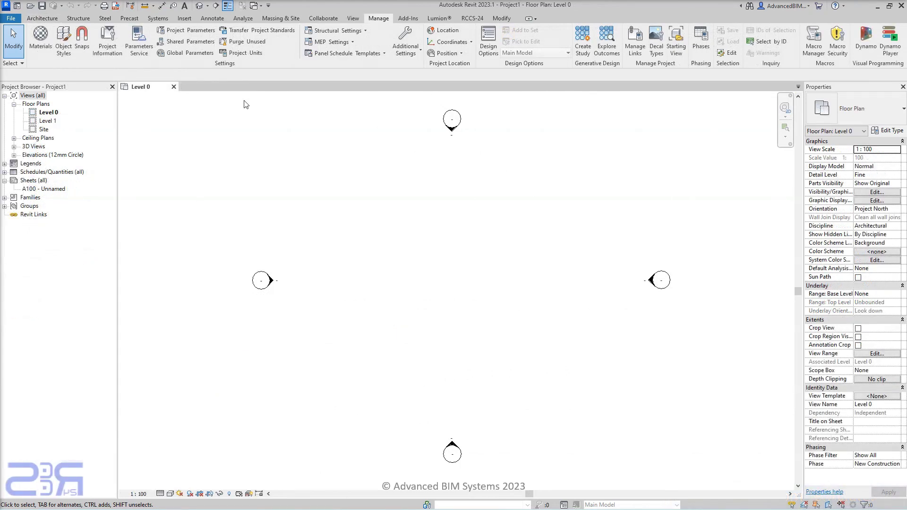
- Set Project1's length units to Centimeters in Project Units
{"action": "left_click", "coordinate": [251, 54]}
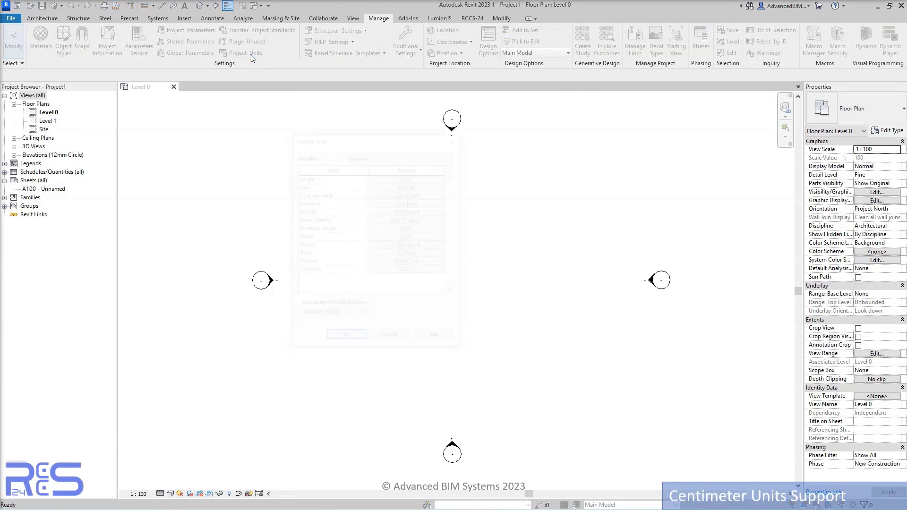
{"action": "left_click", "coordinate": [393, 211]}
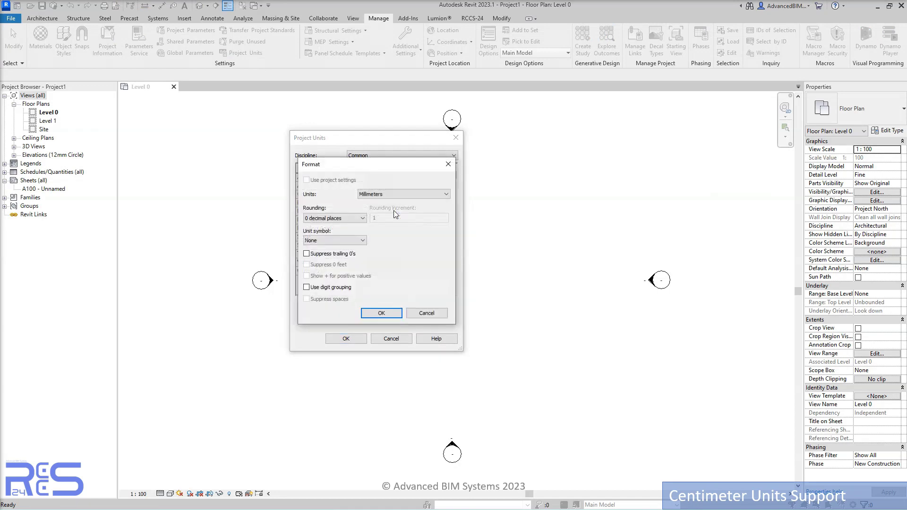
{"action": "left_click", "coordinate": [395, 194]}
{"action": "left_click", "coordinate": [396, 203]}
{"action": "left_click", "coordinate": [383, 314]}
{"action": "left_click", "coordinate": [355, 341]}
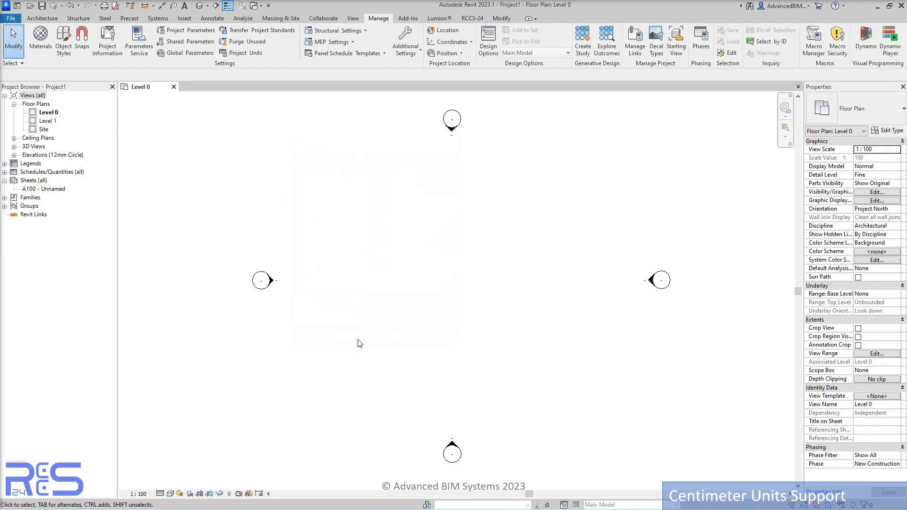
- Create a new RCCS-24 project from the metric centimetre template and zoom the sheet title
{"action": "left_click", "coordinate": [476, 18]}
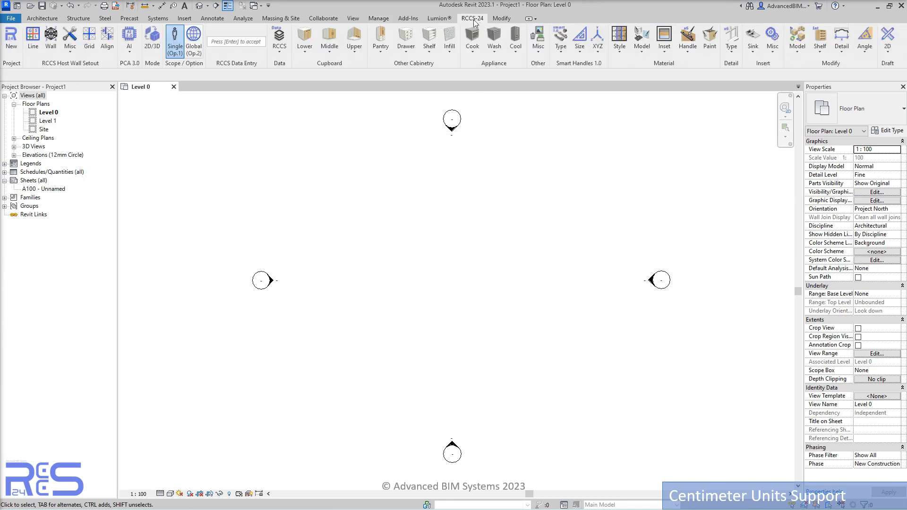
{"action": "left_click", "coordinate": [12, 40]}
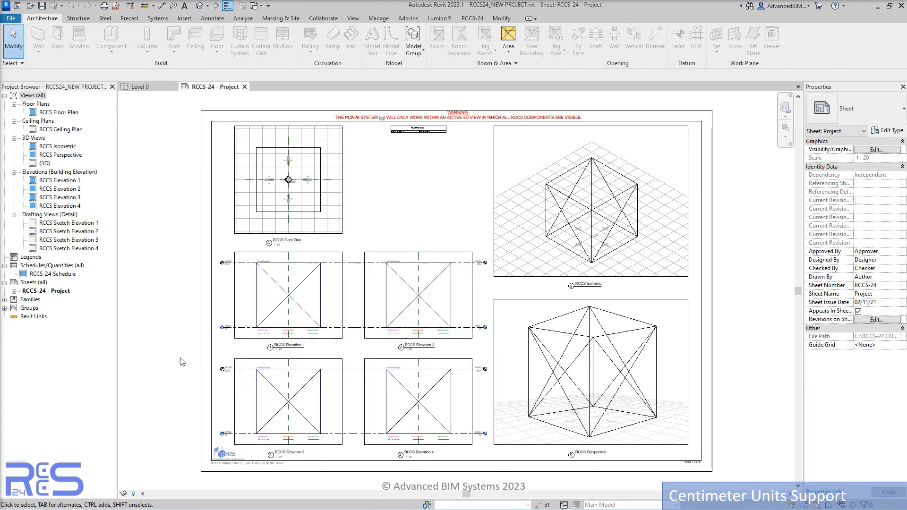
{"action": "scroll", "coordinate": [180, 358], "scroll_direction": "up", "scroll_amount": 7}
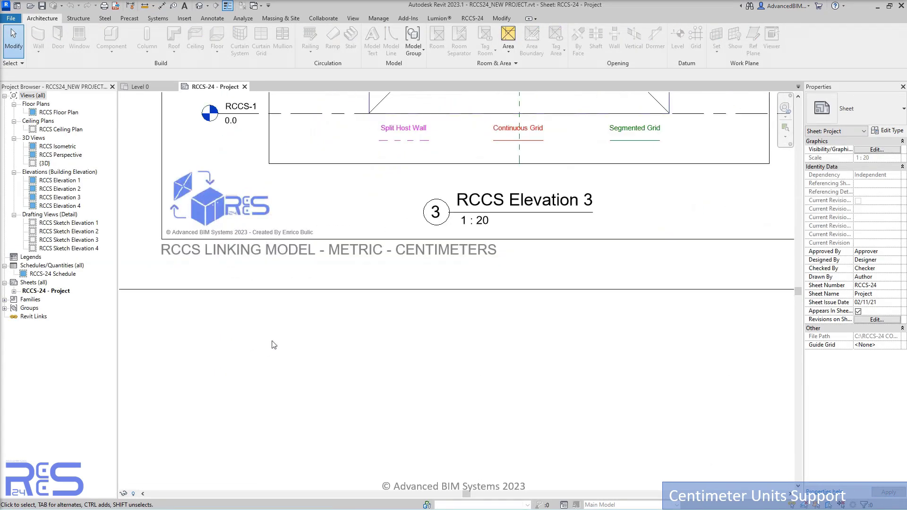
{"action": "scroll", "coordinate": [274, 345], "scroll_direction": "up", "scroll_amount": 3}
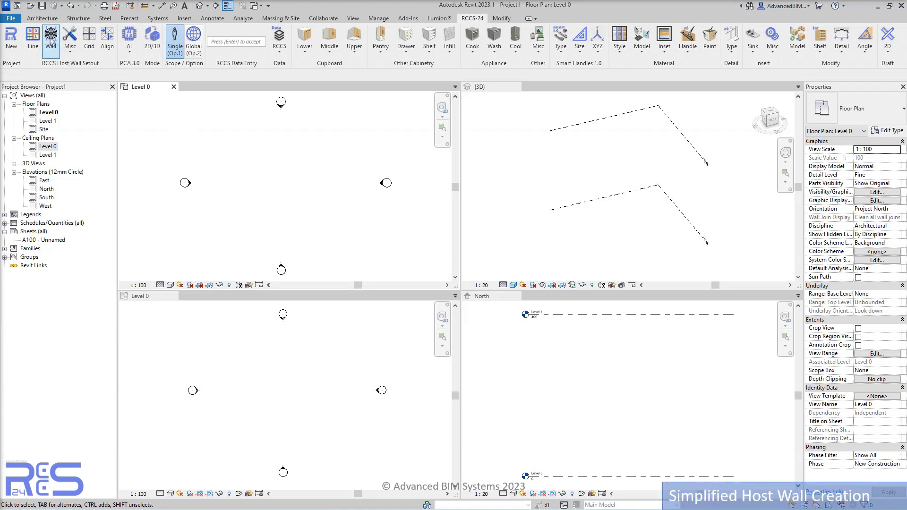
- Start the RCCS Host Wall Setout wall creation
{"action": "left_click", "coordinate": [51, 37]}
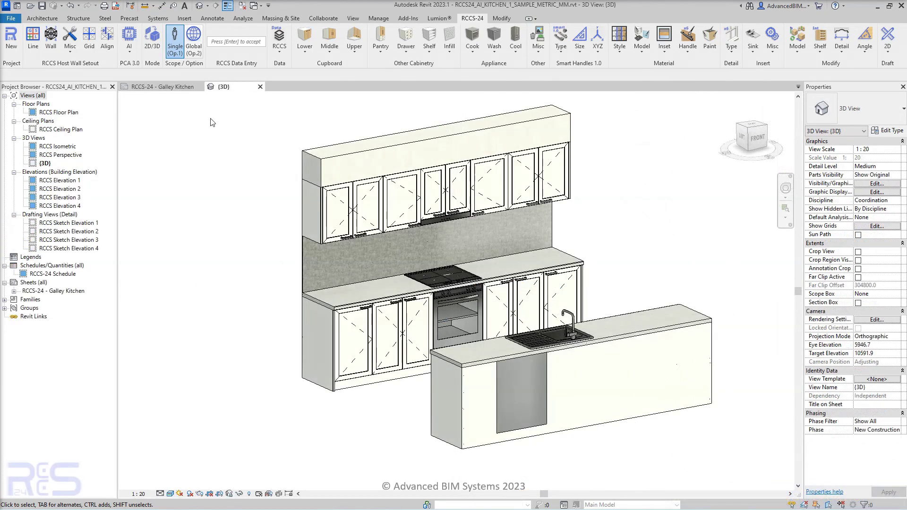
- Apply Detail > Frame Width 5 to the base and wall cabinet door inset frames
{"action": "left_click", "coordinate": [228, 42]}
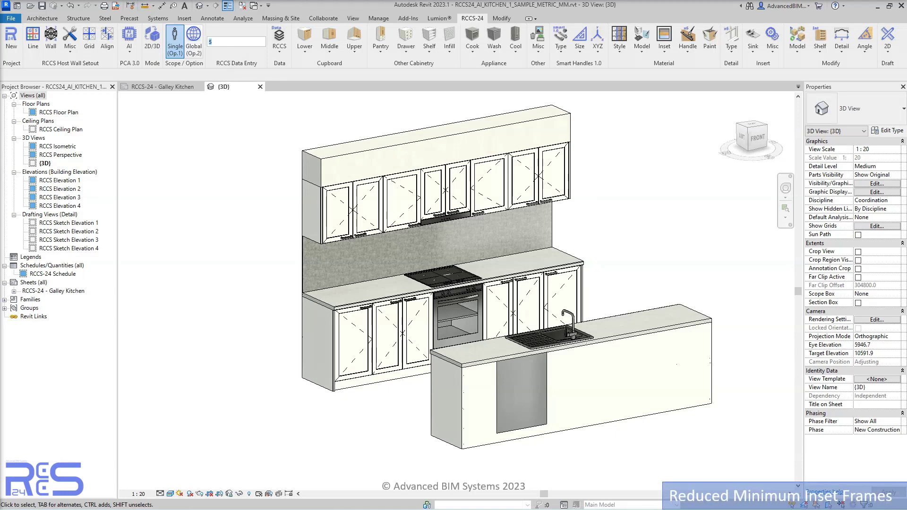
{"action": "left_click", "coordinate": [841, 41]}
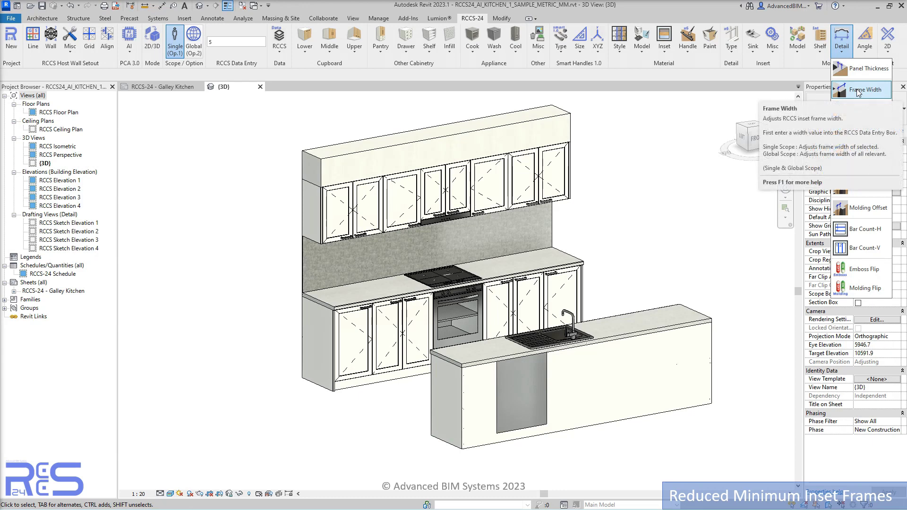
{"action": "left_click", "coordinate": [858, 92]}
{"action": "left_click", "coordinate": [322, 350]}
{"action": "scroll", "coordinate": [361, 321], "scroll_direction": "up", "scroll_amount": 6}
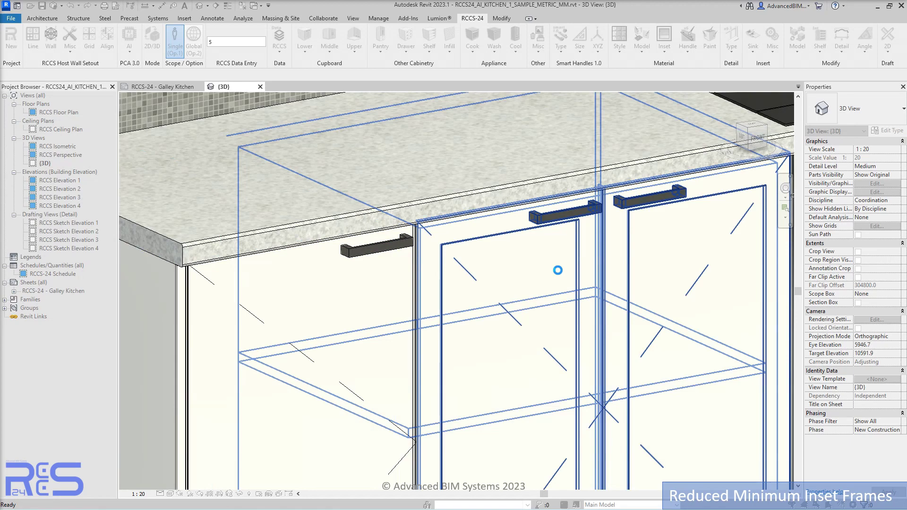
{"action": "scroll", "coordinate": [502, 273], "scroll_direction": "down", "scroll_amount": 3}
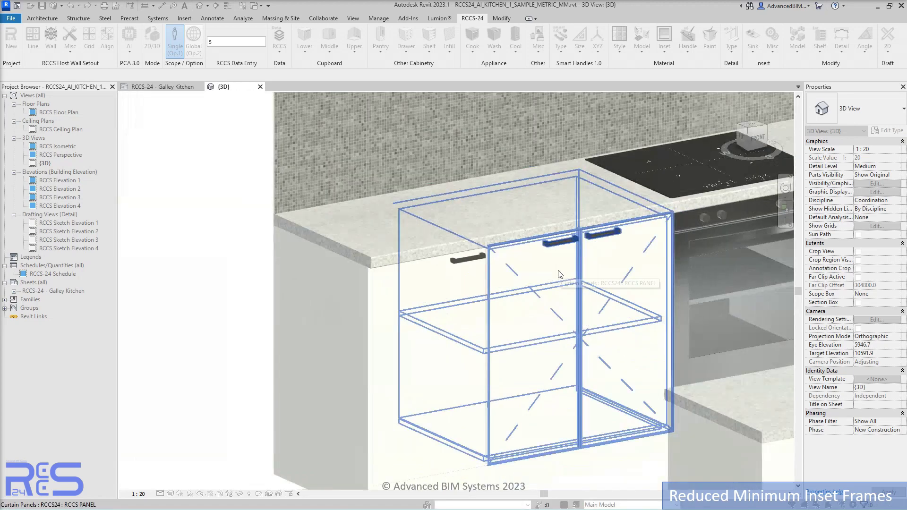
{"action": "middle_click_drag", "start_coordinate": [502, 273], "coordinate": [386, 230]}
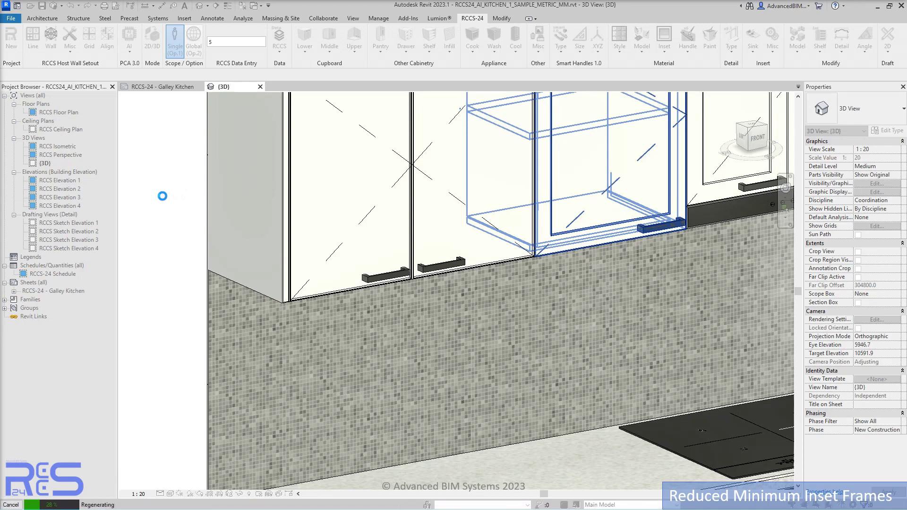
{"action": "right_click", "coordinate": [162, 196]}
{"action": "left_click", "coordinate": [173, 206]}
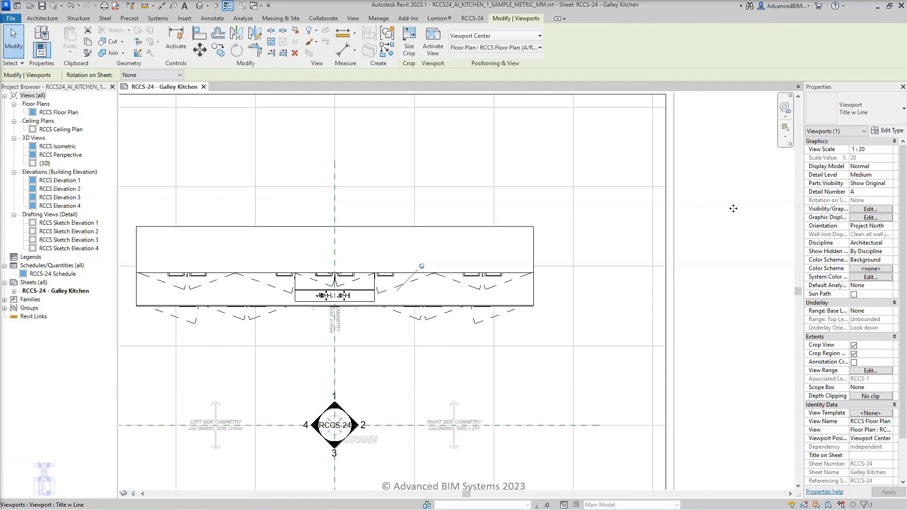
- Enable and apply the RCCS FLOOR PLAN filter on the viewport, then disable and reapply it
{"action": "left_click", "coordinate": [862, 210]}
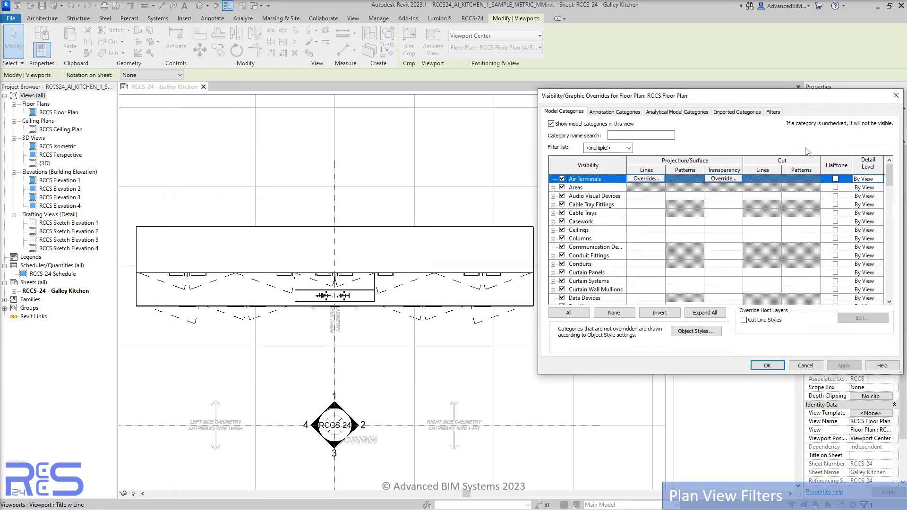
{"action": "left_click", "coordinate": [774, 112]}
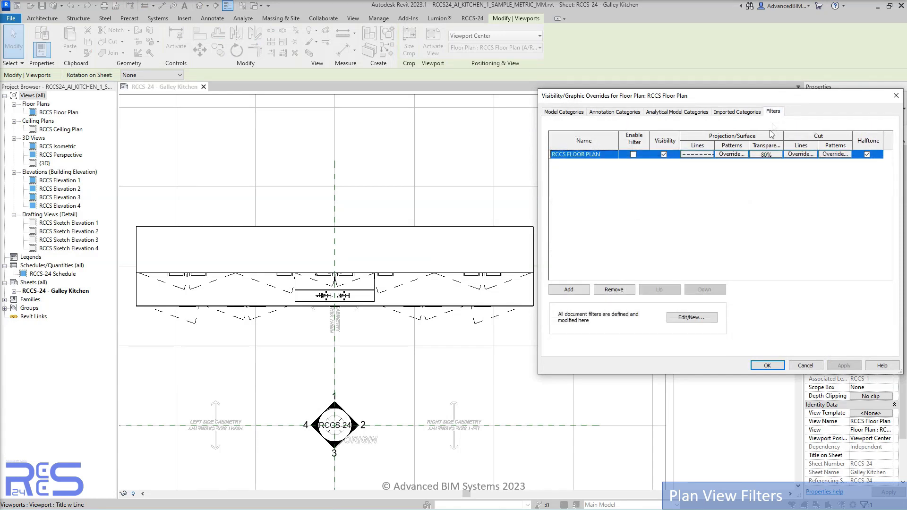
{"action": "left_click", "coordinate": [633, 154]}
{"action": "left_click", "coordinate": [844, 366]}
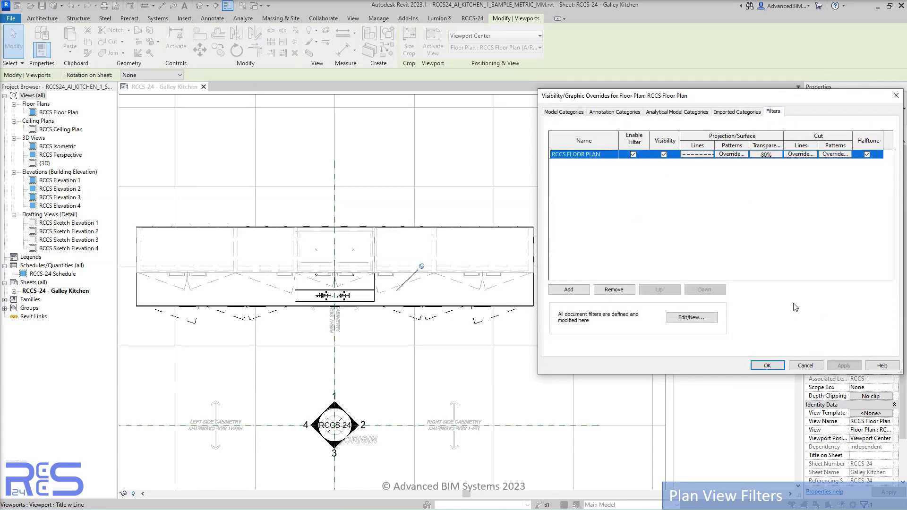
{"action": "left_click", "coordinate": [633, 154]}
{"action": "left_click", "coordinate": [846, 366]}
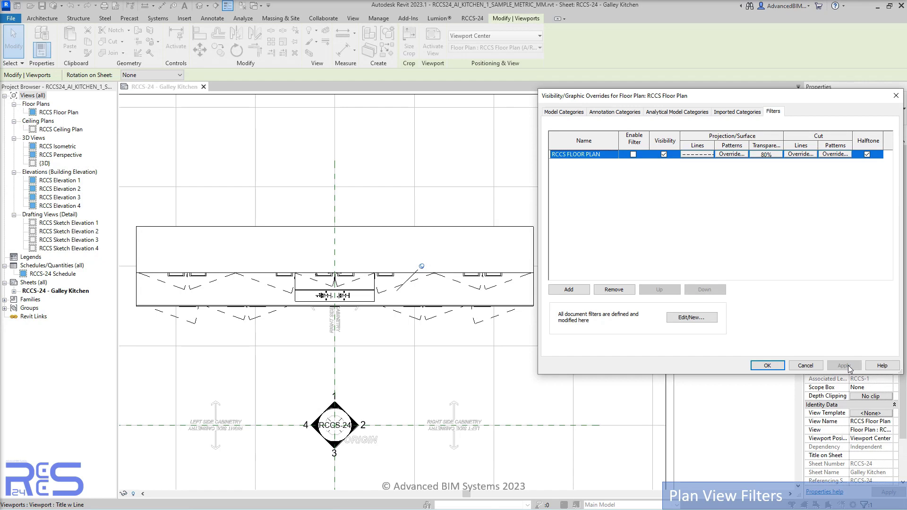